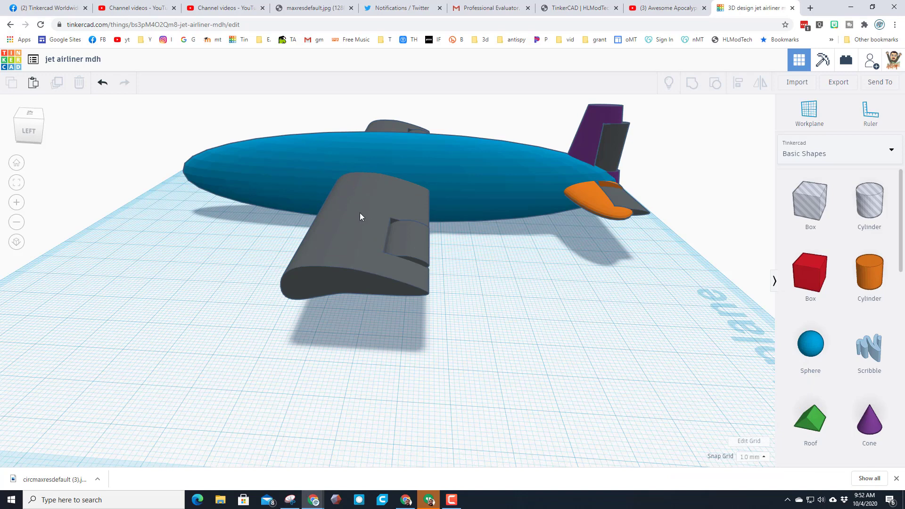
Hide the gray wings and place the workplane on the outer end face of the flap.
left_click(361, 212)
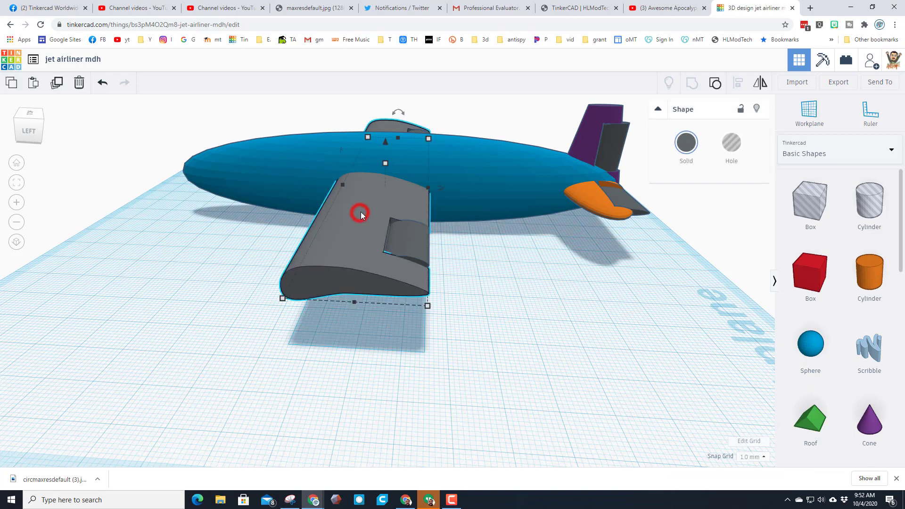
left_click(759, 110)
left_click(809, 113)
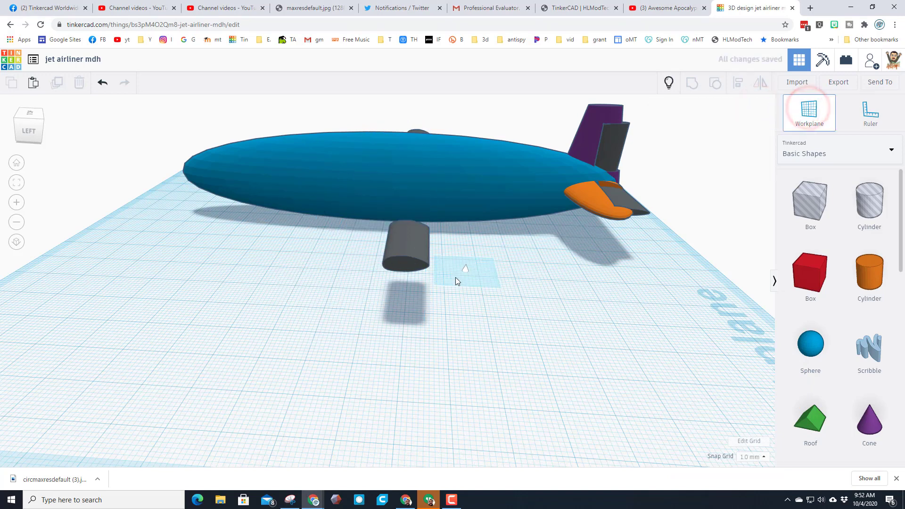
left_click(402, 267)
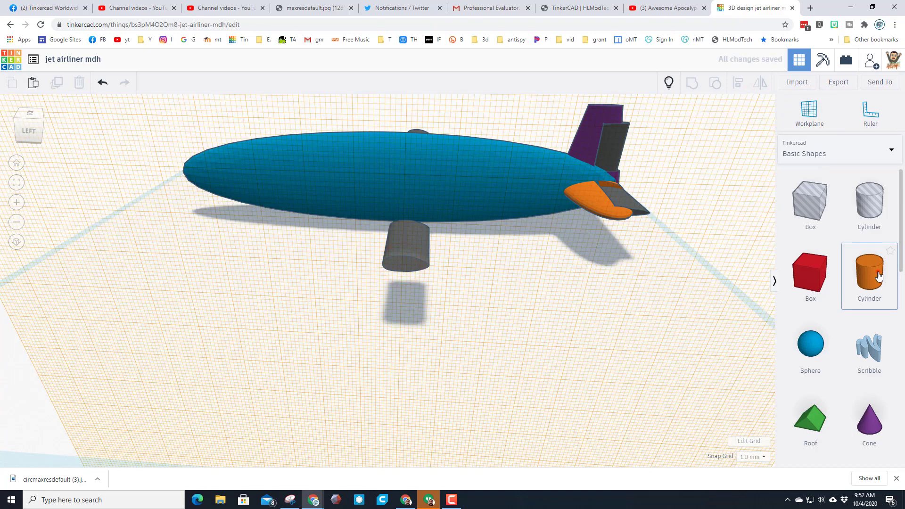
Add a solid cylinder on the flap's end face and scale it proportionally to 4 mm across.
left_click_drag(878, 277, 413, 255)
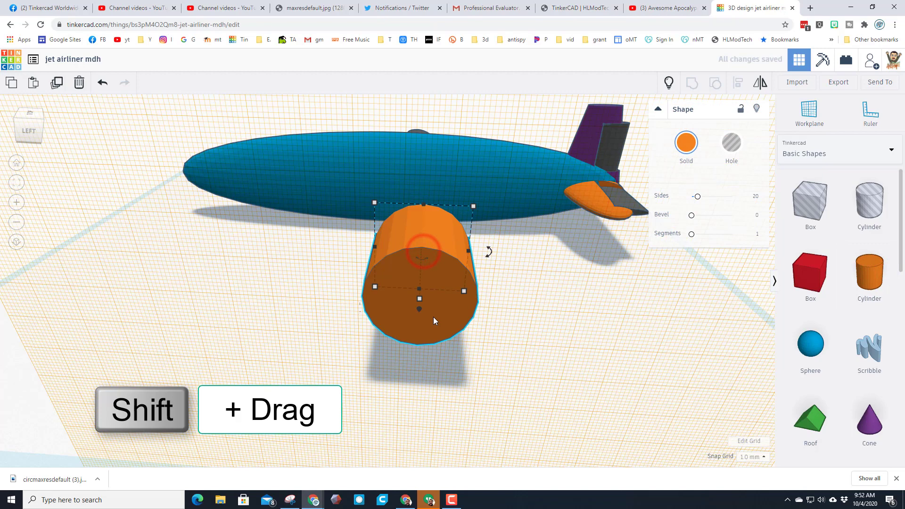
left_click_drag(472, 206, 415, 168, "shift")
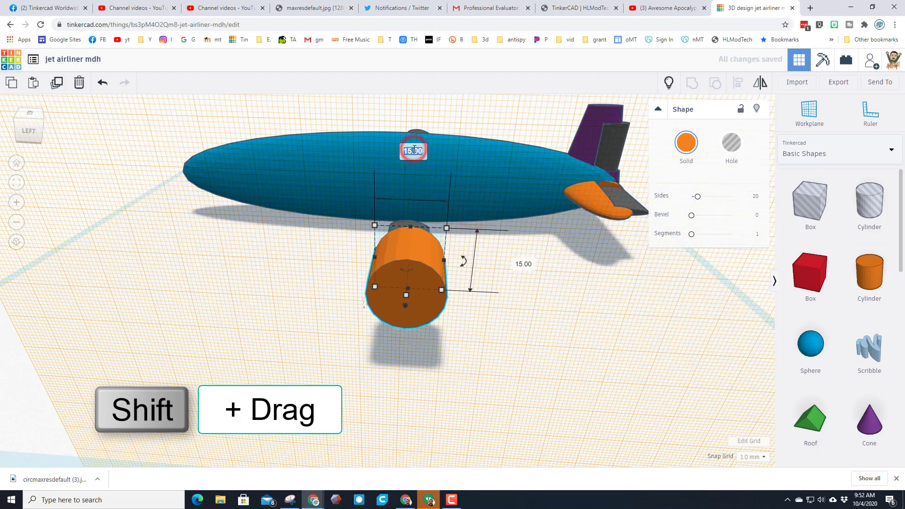
type("4")
key("Return")
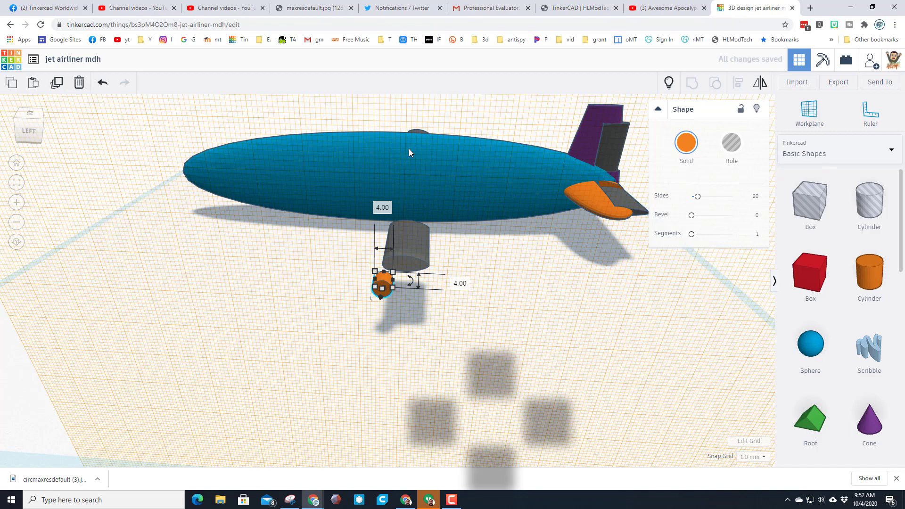
Nudge the small cylinder over the rounded front edge of the flap so it lines up with the hinge curve.
key("Up")
key("Up")
key("Up")
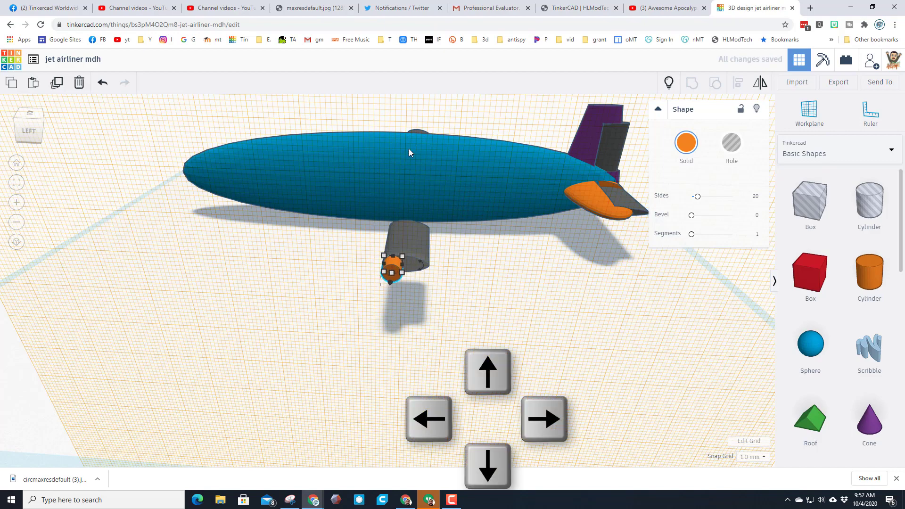
scroll(398, 154, "up", 3)
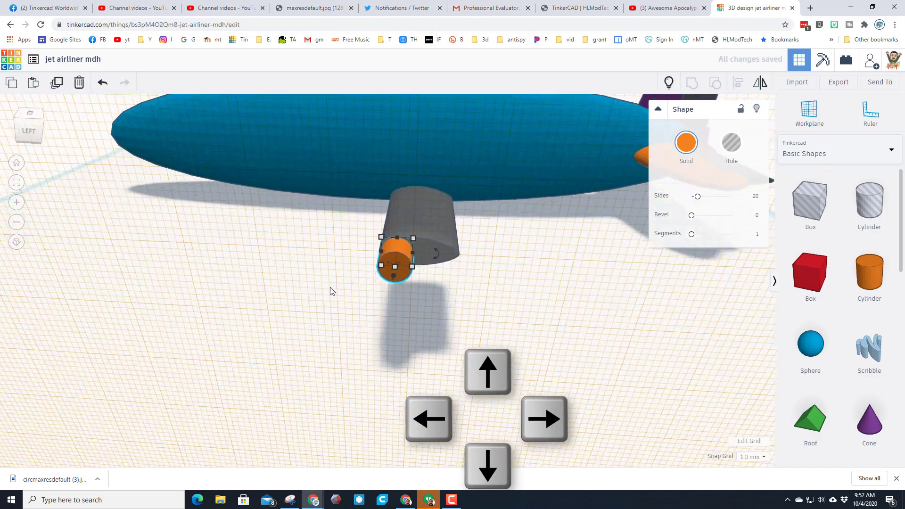
right_click_drag(329, 287, 352, 198)
scroll(453, 294, "down", 2)
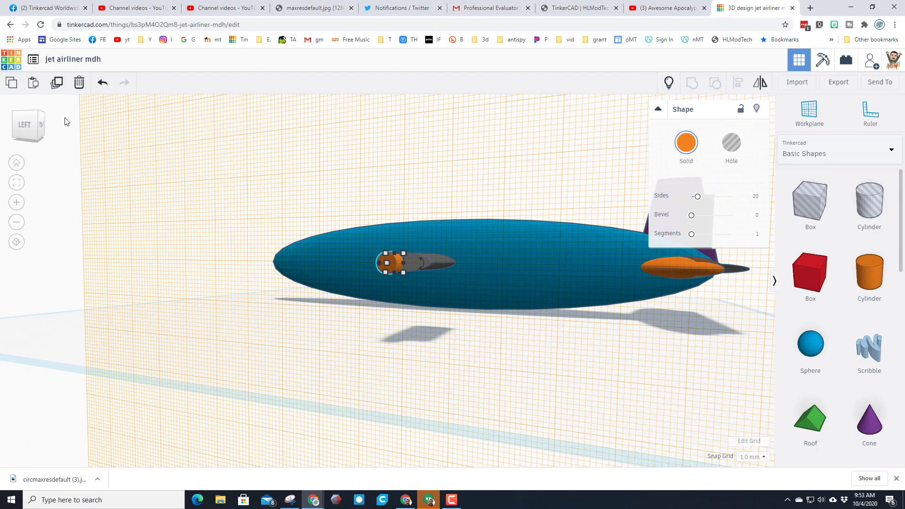
Set the hinge cylinder's length to 50 mm so it extends outward from the flap.
left_click(39, 113)
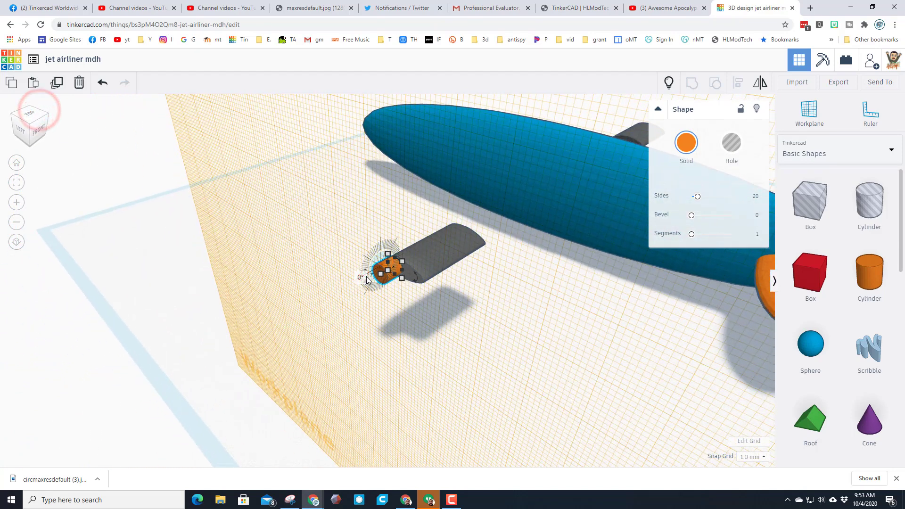
left_click(354, 210)
type("50")
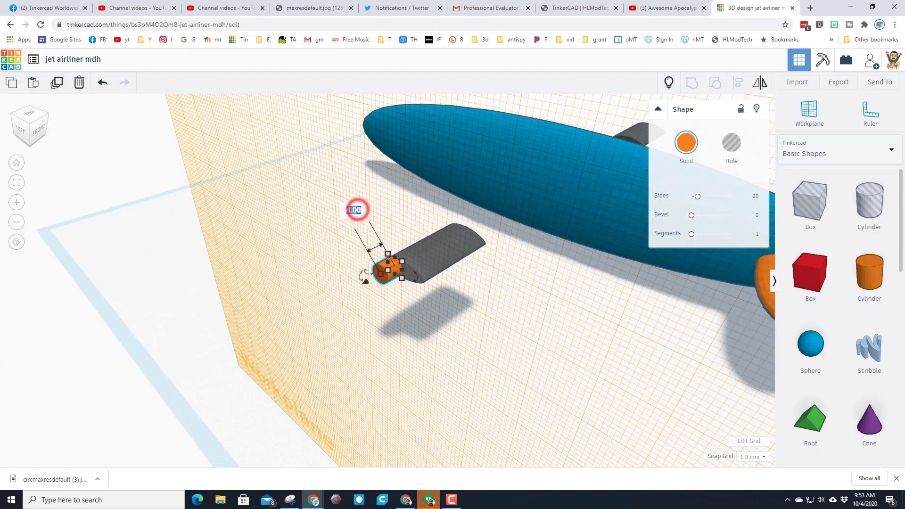
key("Return")
scroll(200, 252, "down", 5)
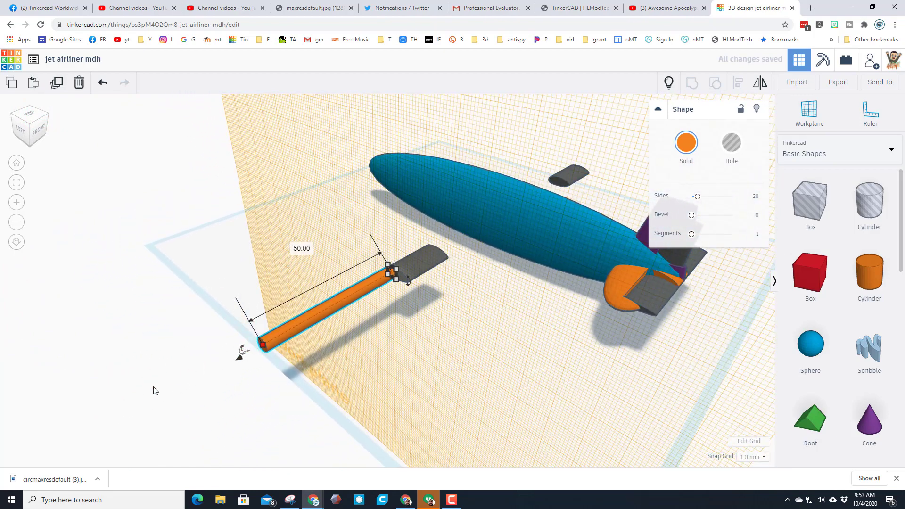
Place the workplane on the cylinder's outer end and add a tube shape there.
left_click(806, 109)
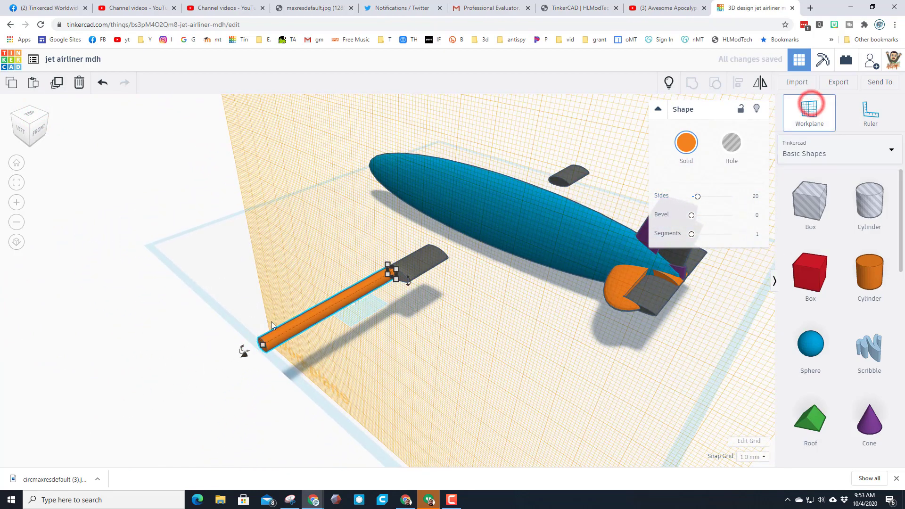
left_click(264, 349)
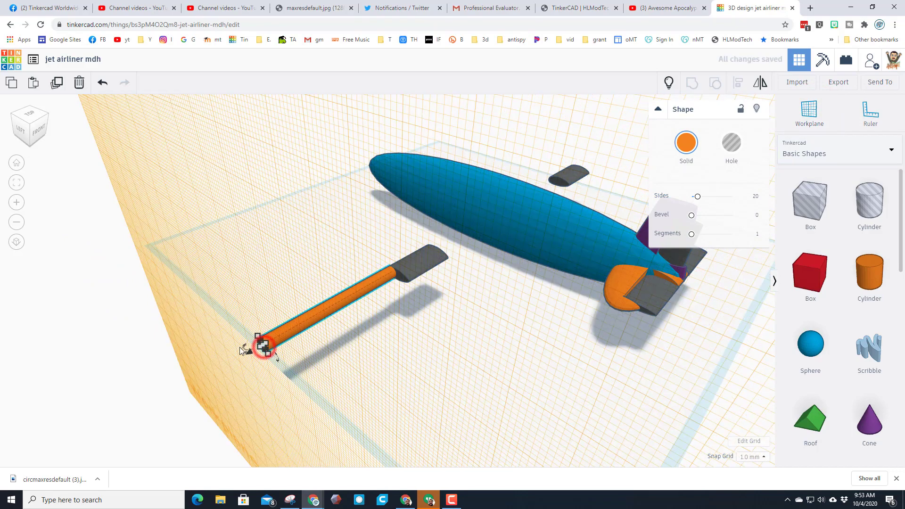
scroll(833, 253, "down", 1)
scroll(830, 264, "down", 8)
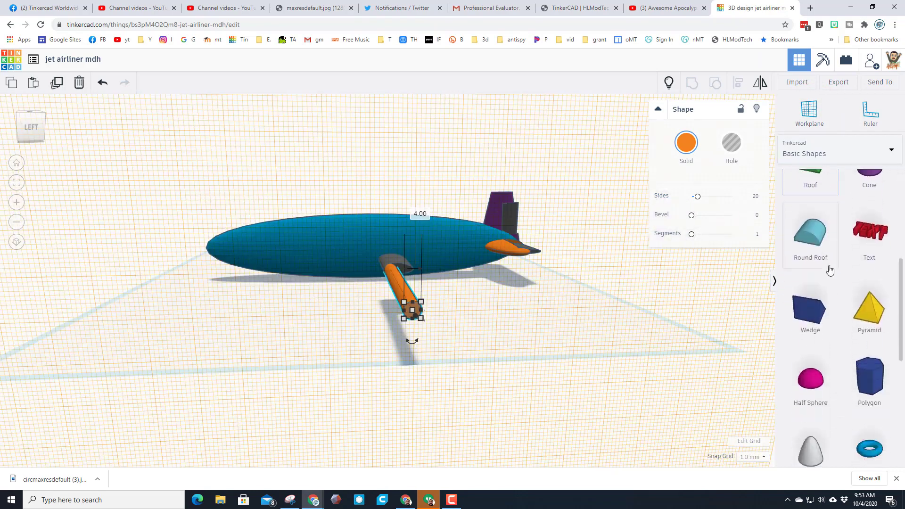
left_click_drag(812, 314, 414, 313)
Select the tube and the long cylinder together and align their centers on both axes of the end face.
right_click_drag(262, 321, 509, 249)
left_click_drag(502, 233, 566, 337)
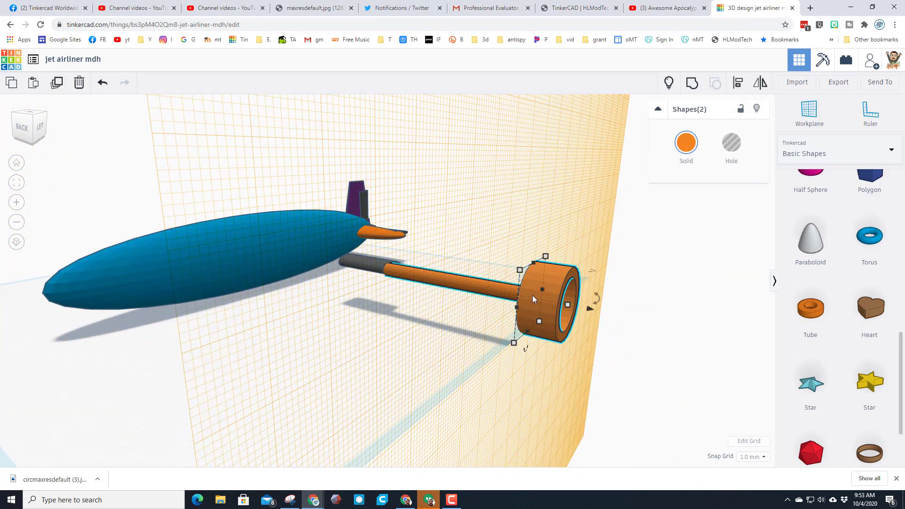
left_click(738, 84)
left_click(462, 284)
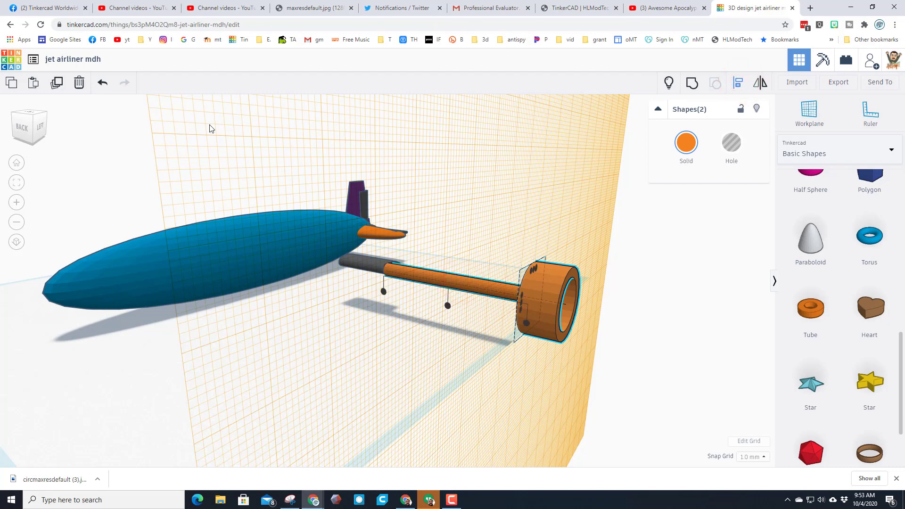
left_click(37, 119)
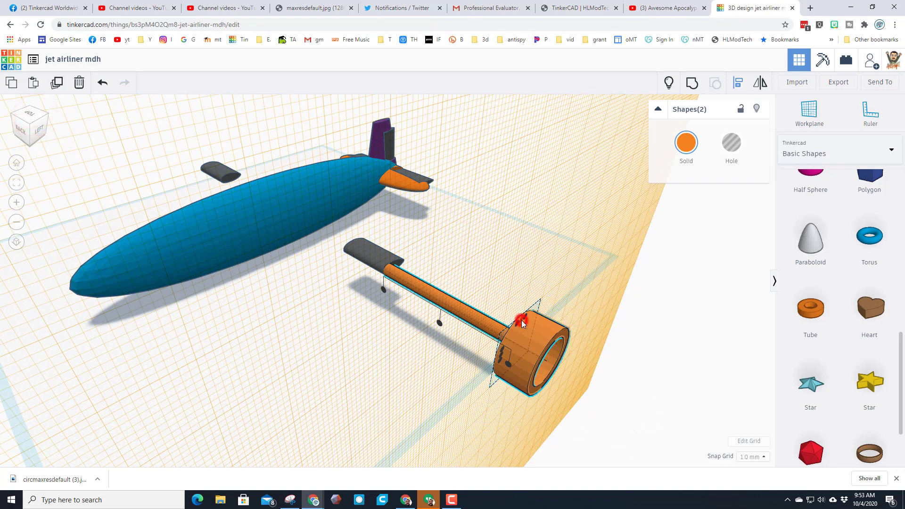
left_click_drag(521, 321, 502, 356)
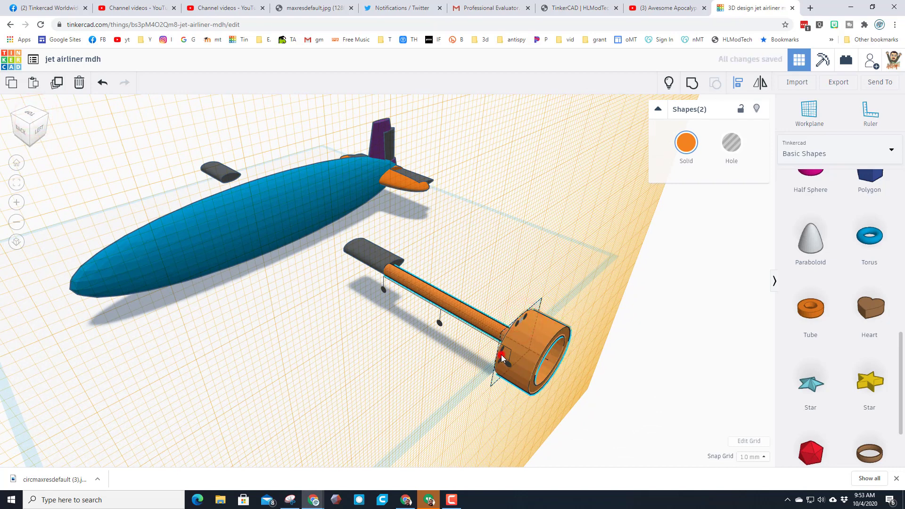
Set the tube's radius to 15 and wall thickness to 1, and raise its sides to the maximum.
right_click_drag(499, 358, 393, 300)
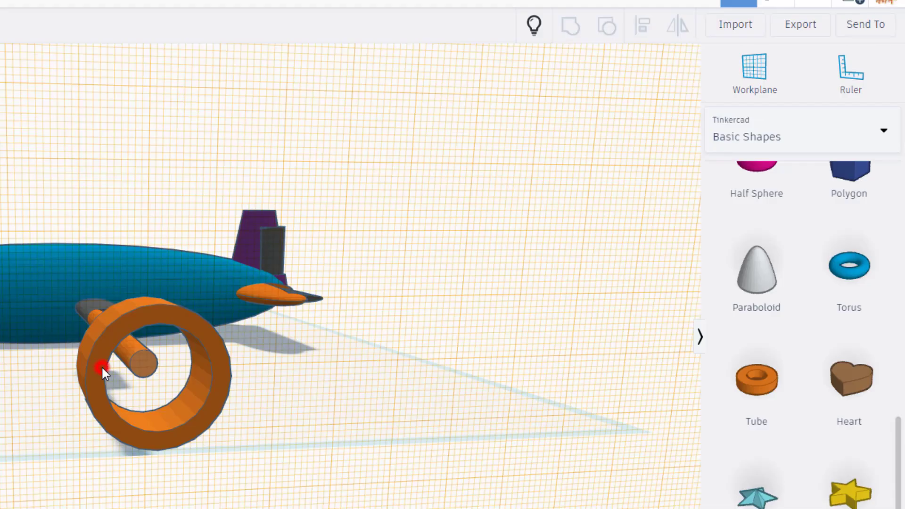
left_click(100, 365)
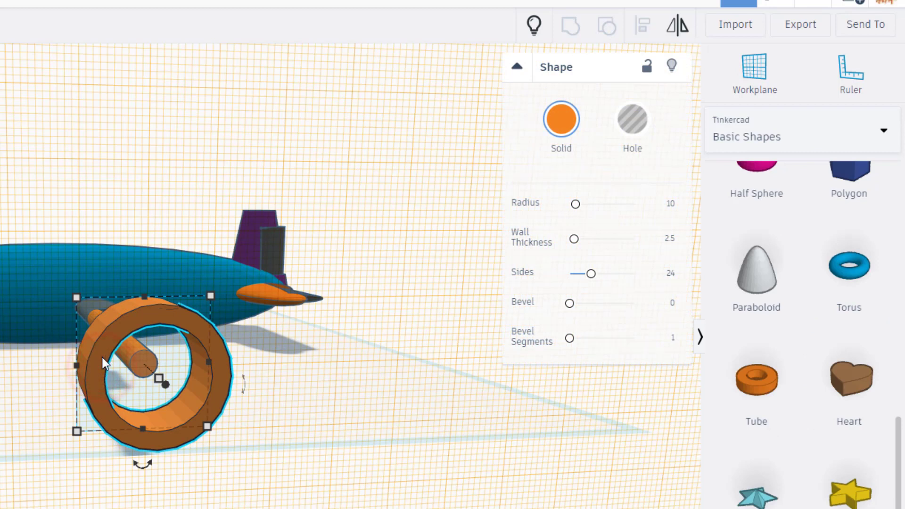
left_click(672, 204)
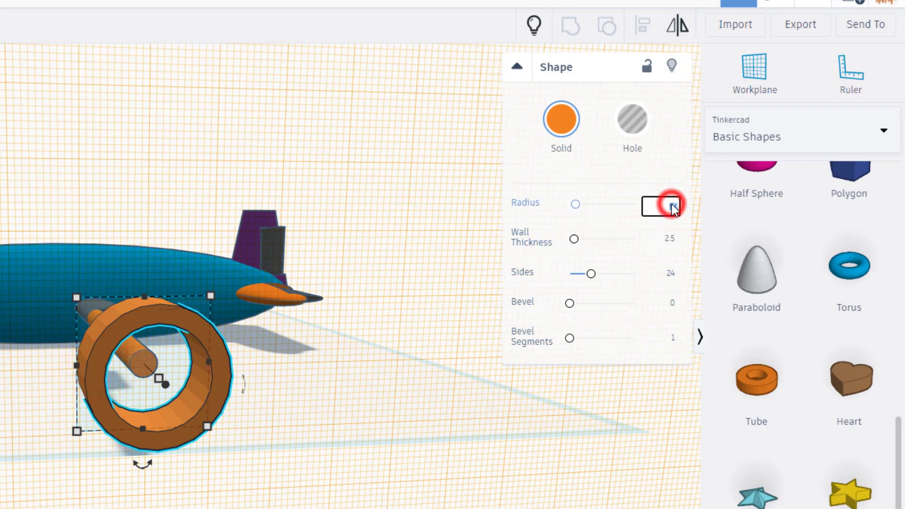
type("15")
key("Return")
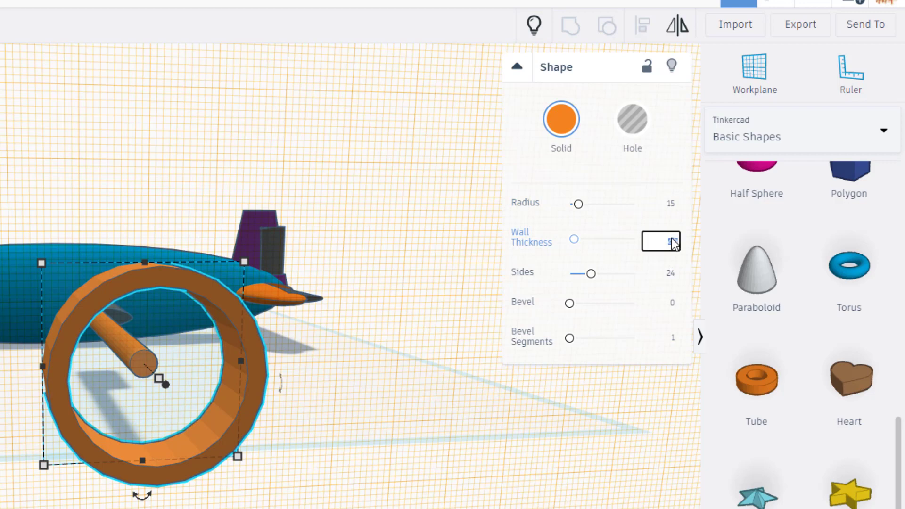
type("1")
key("Return")
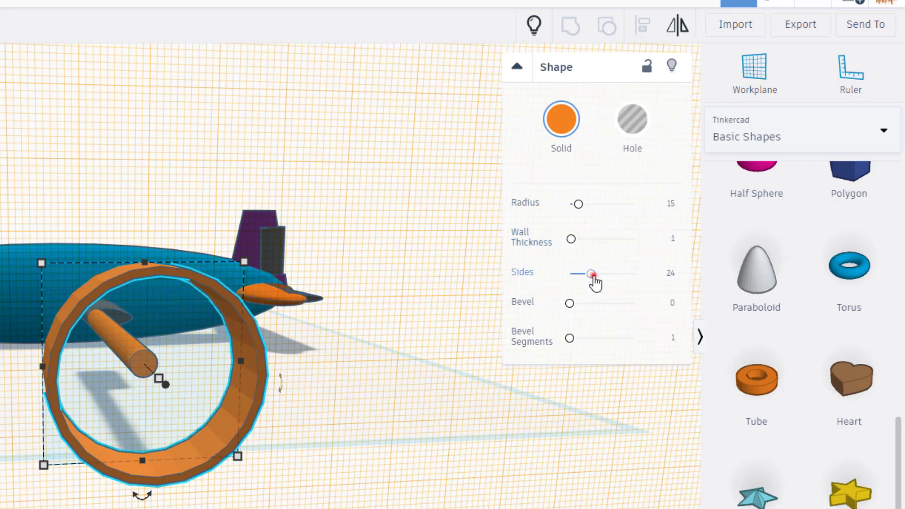
left_click_drag(593, 274, 710, 270)
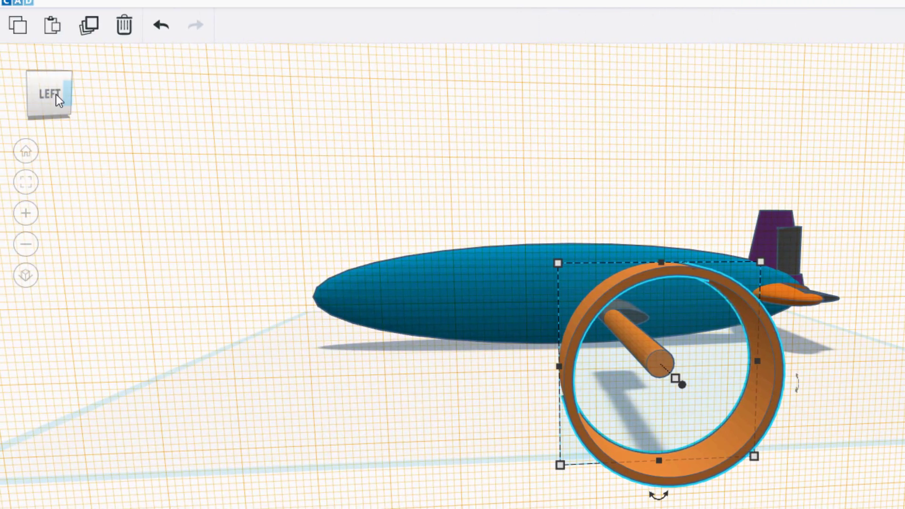
Set the tube's depth to 1 mm so it forms a thin ring.
left_click(29, 74)
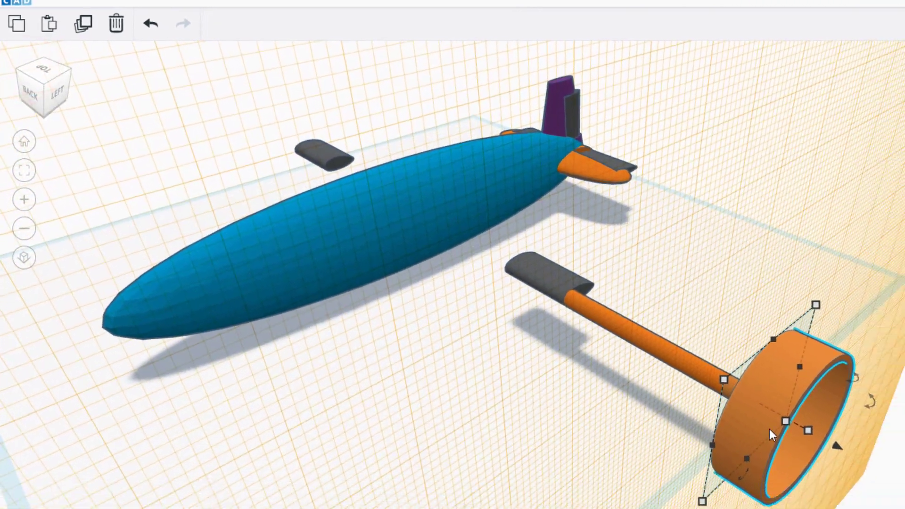
left_click(799, 425)
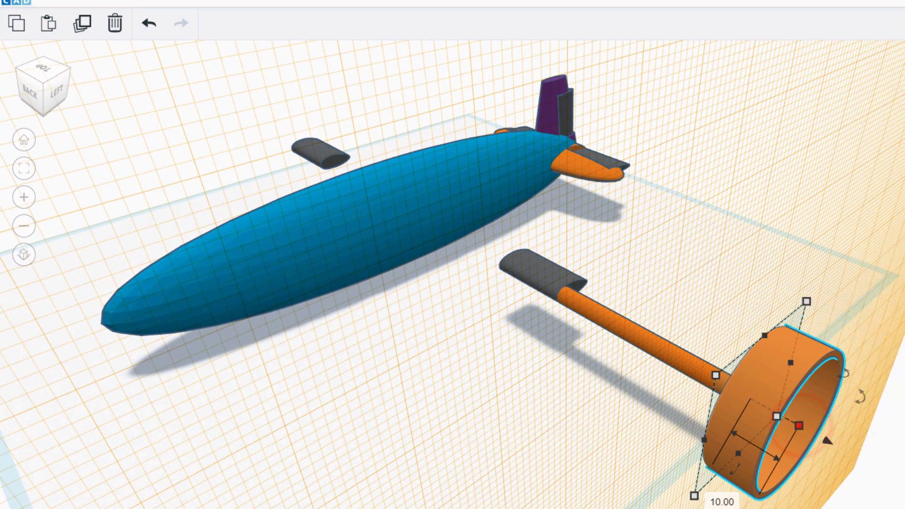
left_click(722, 502)
type("1")
key("Return")
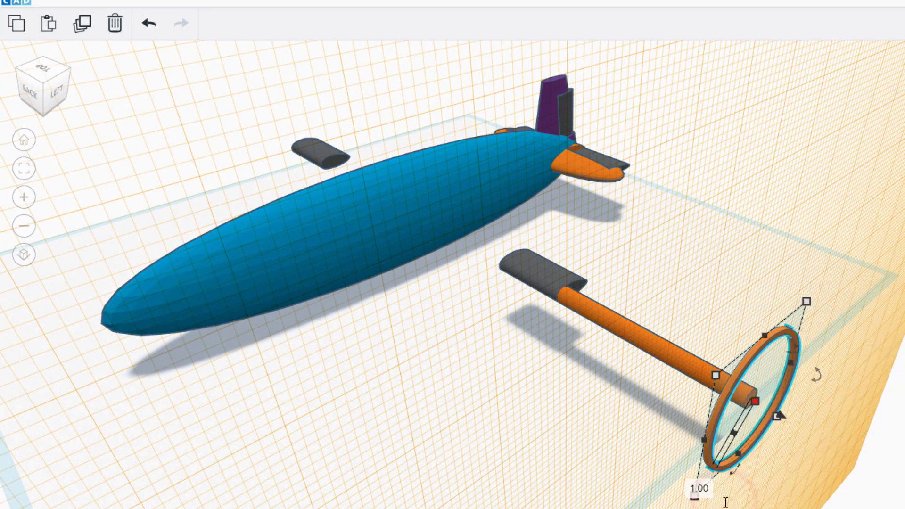
Delete the long guide cylinder and group the thin ring with the flap.
left_click(641, 341)
key("Delete")
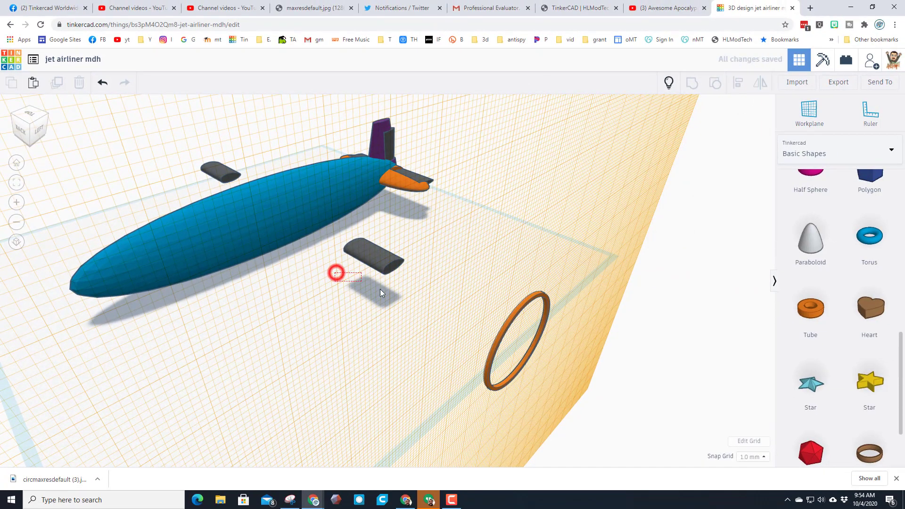
left_click_drag(379, 289, 542, 390)
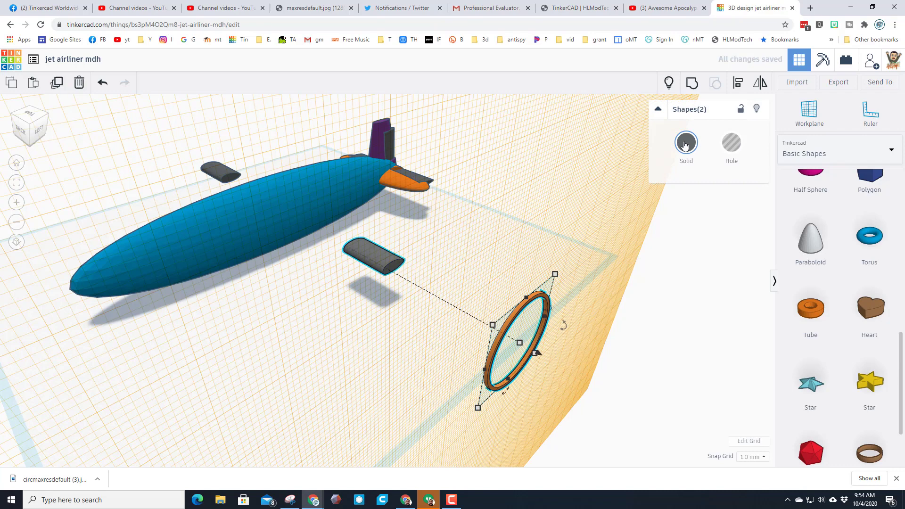
left_click(692, 85)
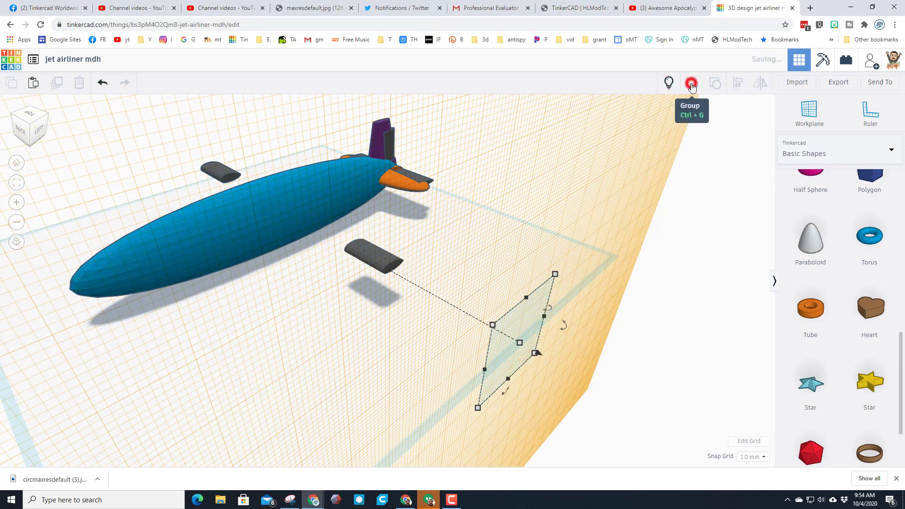
Return the workplane to the base grid and show all hidden shapes.
left_click(809, 111)
left_click(476, 257)
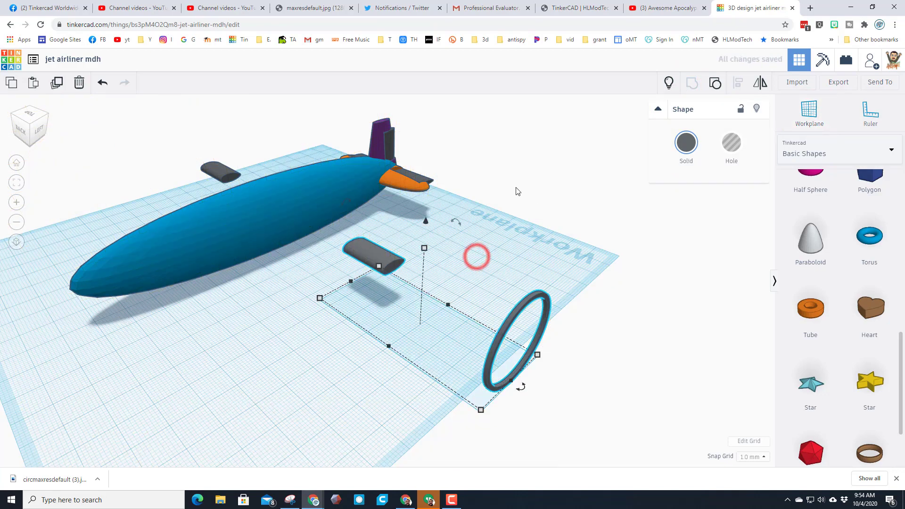
left_click(669, 83)
Test the flap's hinge motion by rotating the ring-and-flap group about the ring's axis and returning it to 0°.
right_click_drag(560, 249, 190, 239)
left_click(328, 281)
left_click(435, 276)
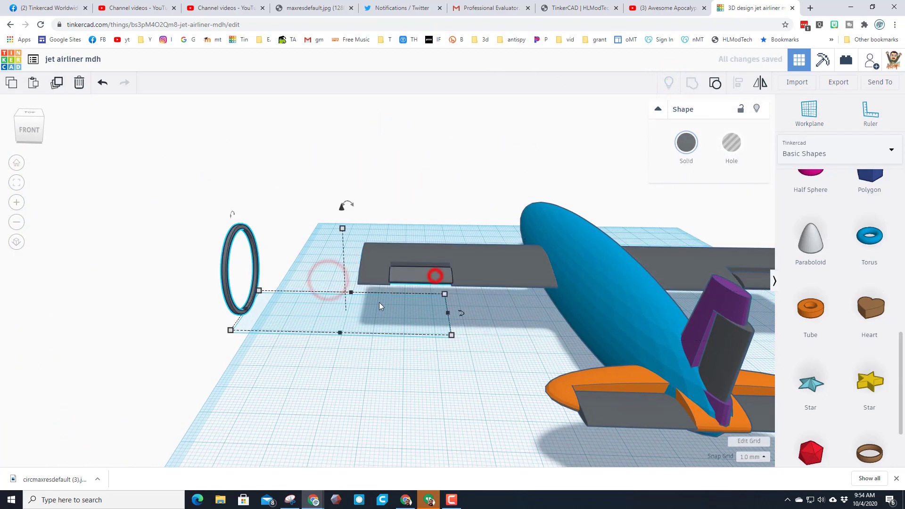
left_click(232, 216)
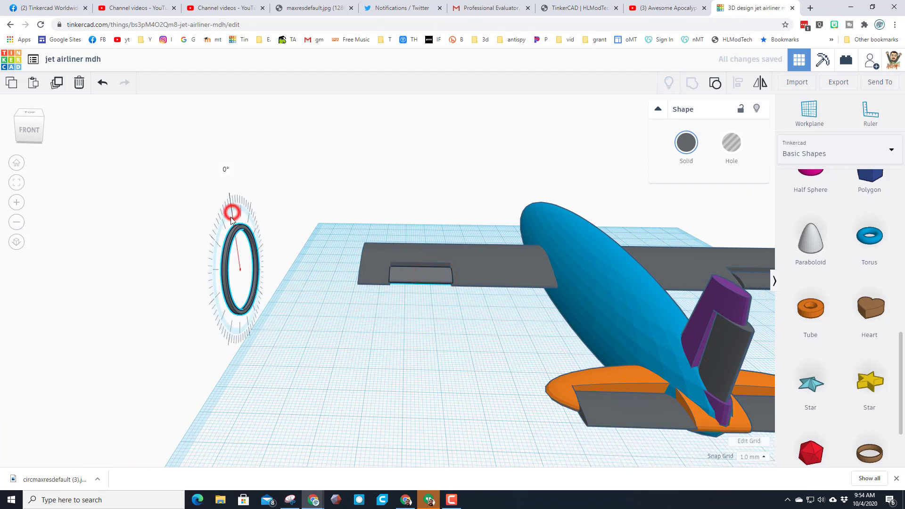
left_click(232, 264)
left_click_drag(232, 215, 230, 204)
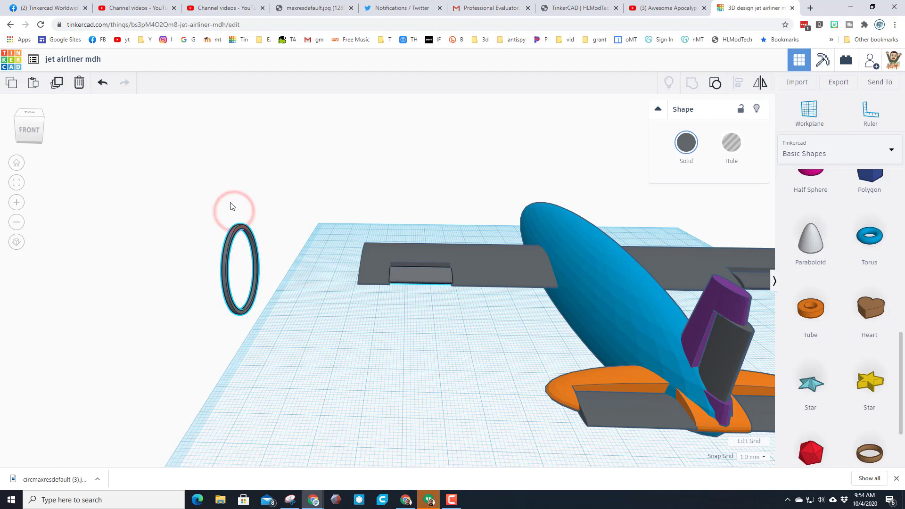
left_click(15, 122)
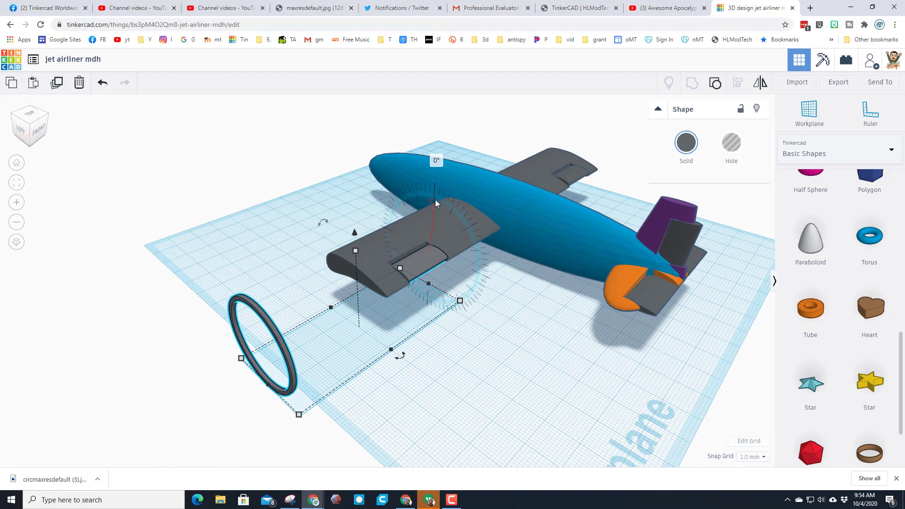
left_click_drag(435, 199, 434, 198)
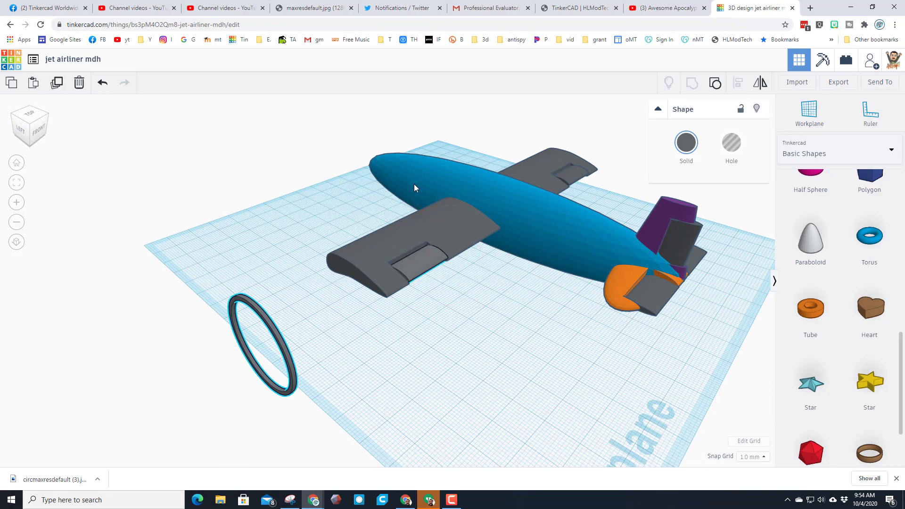
left_click(443, 288)
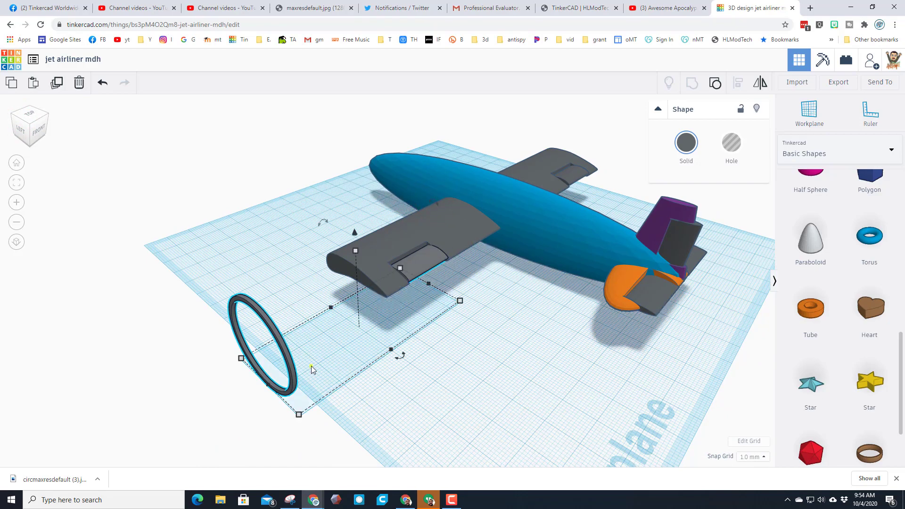
Change the colour of the grouped ring and flap to magenta.
right_click_drag(312, 369, 570, 324)
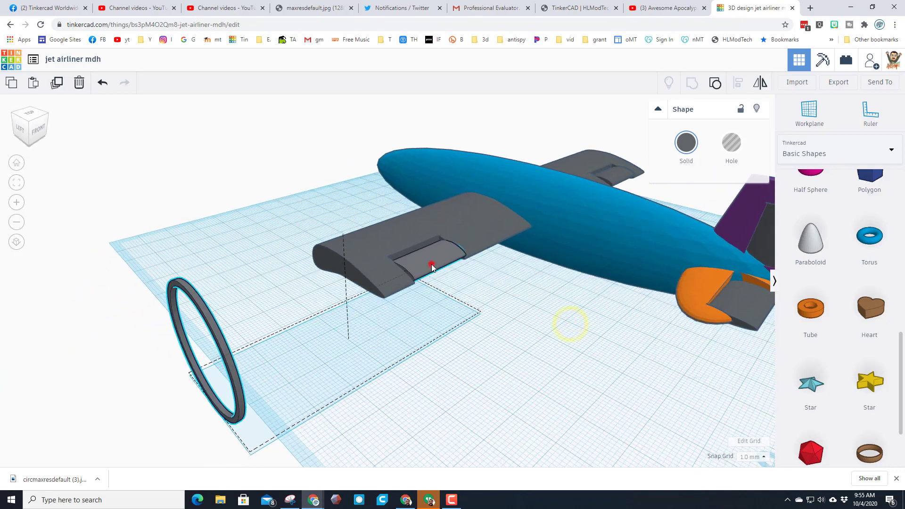
left_click(431, 266)
left_click(686, 143)
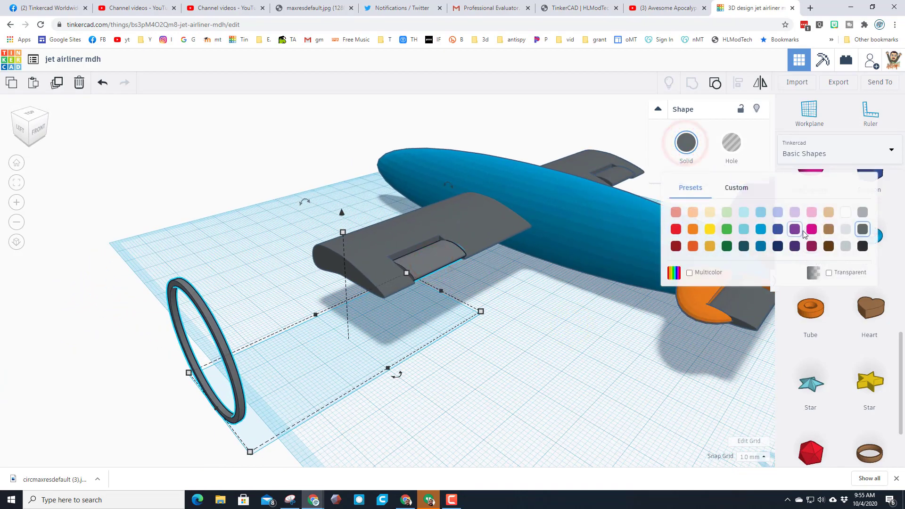
left_click(811, 230)
Hide the wings so the grey flap on the opposite side is exposed.
right_click_drag(554, 290, 490, 360)
left_click(474, 374)
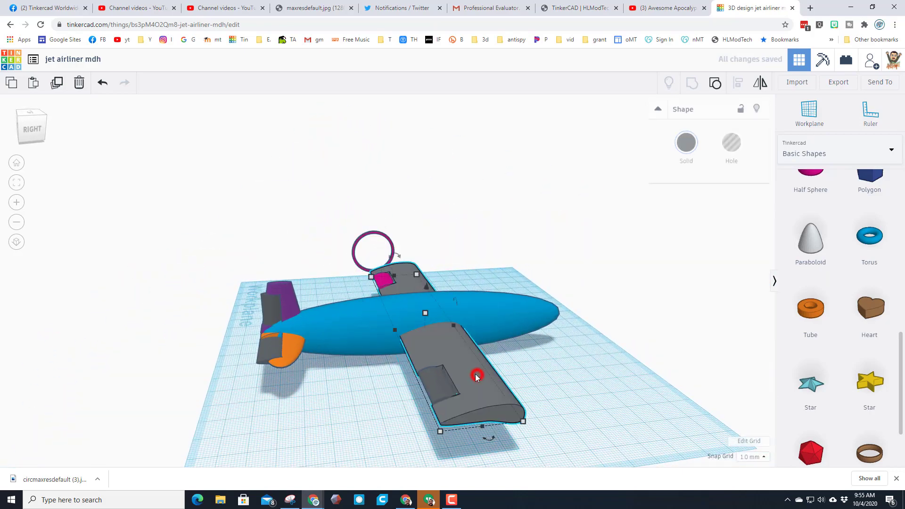
left_click(760, 108)
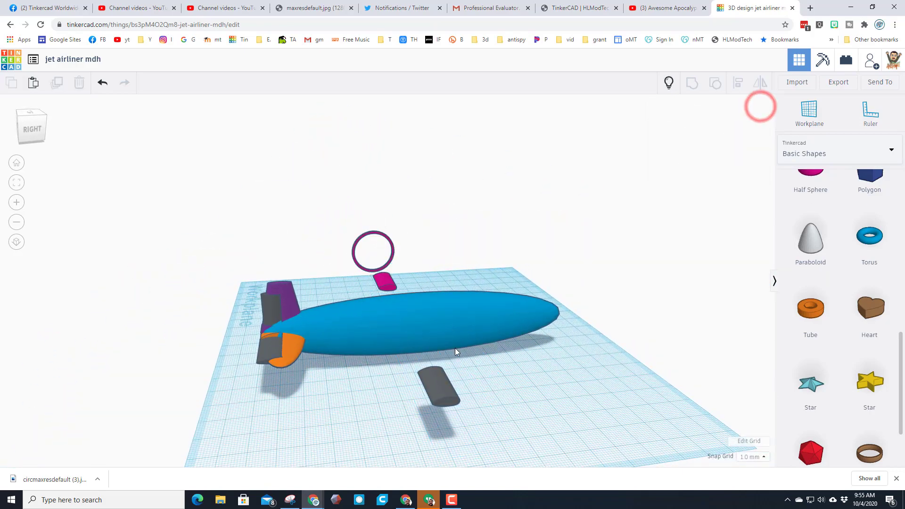
Place a workplane on the outer end of the grey flap and add a cylinder 4 mm in diameter there.
left_click(805, 117)
left_click(446, 397)
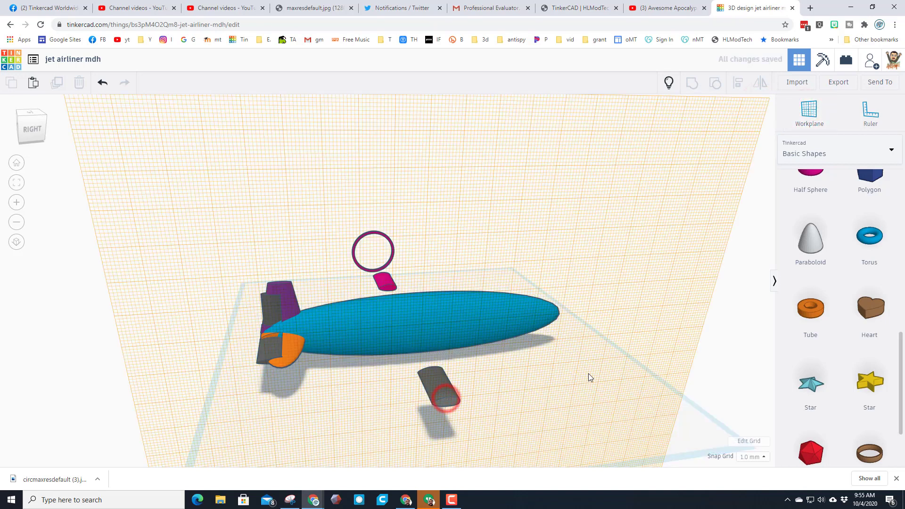
scroll(811, 240, "up", 10)
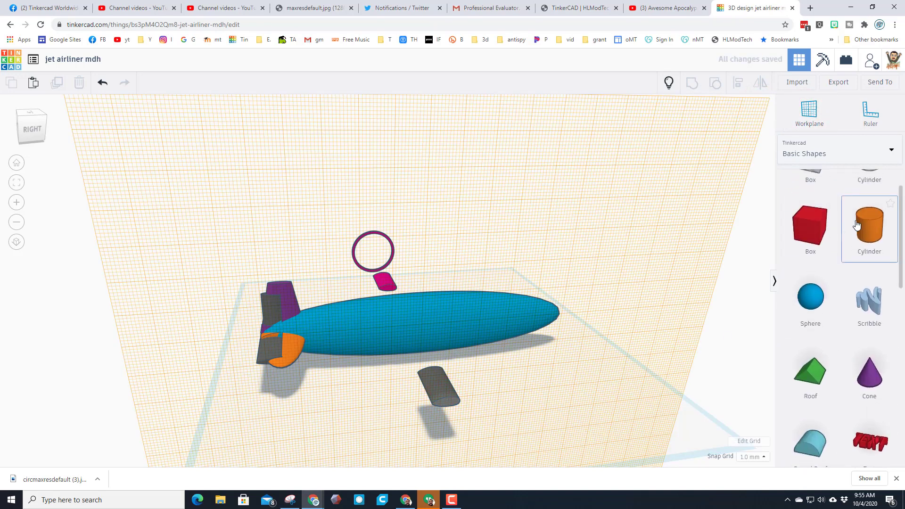
left_click_drag(857, 225, 426, 354)
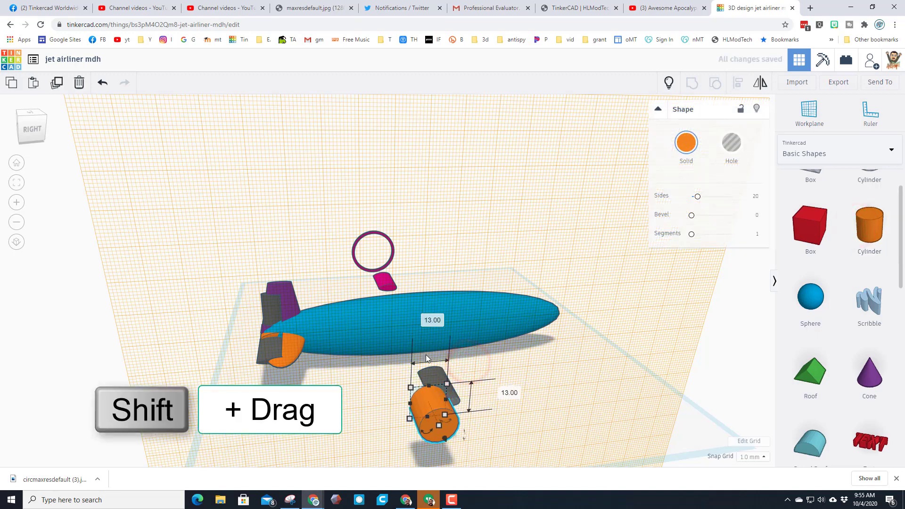
key("Return")
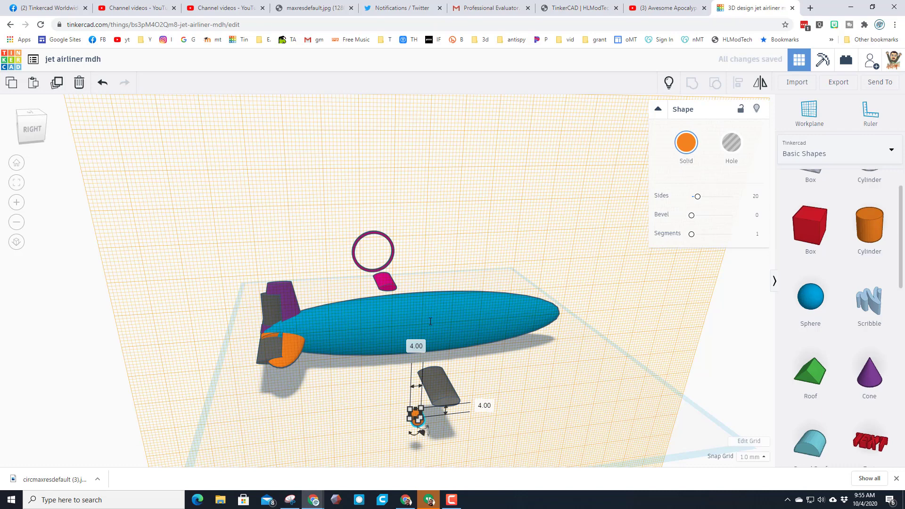
Move the small cylinder across the workplane onto the rounded hinge edge of the grey flap.
key("Right")
key("Right")
key("Right")
key("Right")
key("Right")
key("Right")
key("Right")
key("Right")
key("Right")
key("Right")
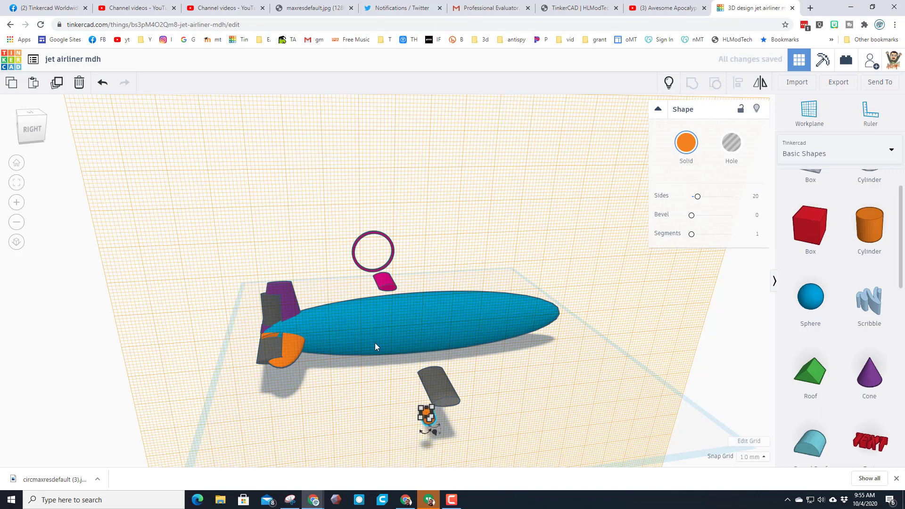
key("Right")
key("Right")
key("Right")
key("Right")
key("Right")
key("Right")
key("Right")
key("Right")
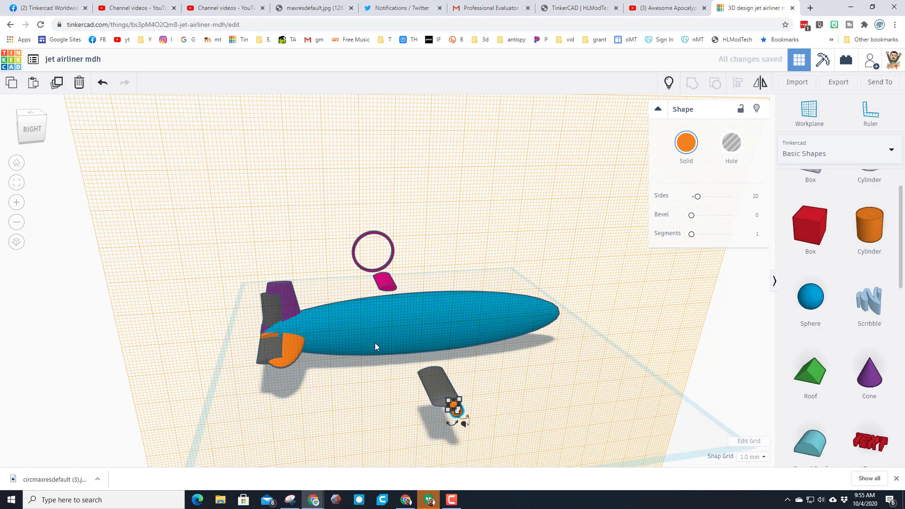
right_click_drag(437, 414, 329, 368)
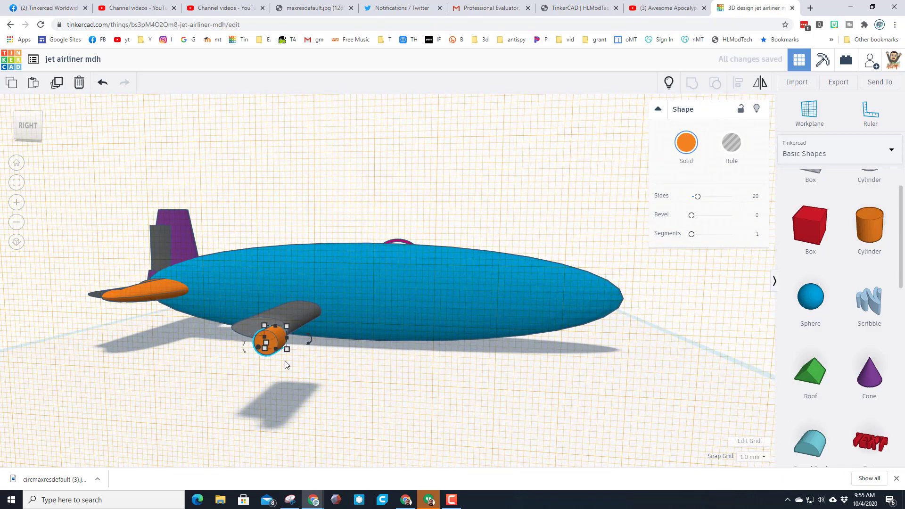
key("ctrl+Up")
right_click_drag(299, 370, 339, 380)
mouse_move(455, 414)
right_mouse_down()
mouse_move(440, 410)
mouse_move(456, 407)
right_mouse_up()
Set the cylinder's length to 50 mm so it extends outward along the hinge axis.
mouse_move(565, 395)
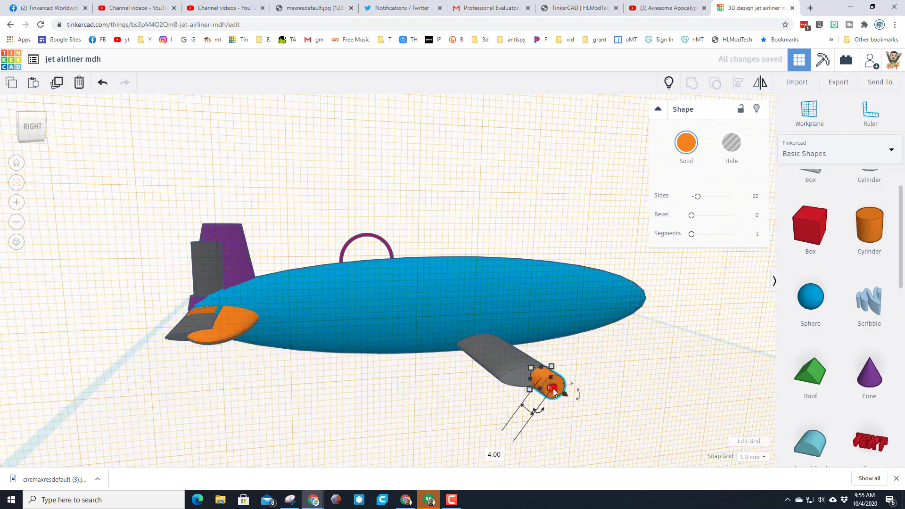
left_click(493, 455)
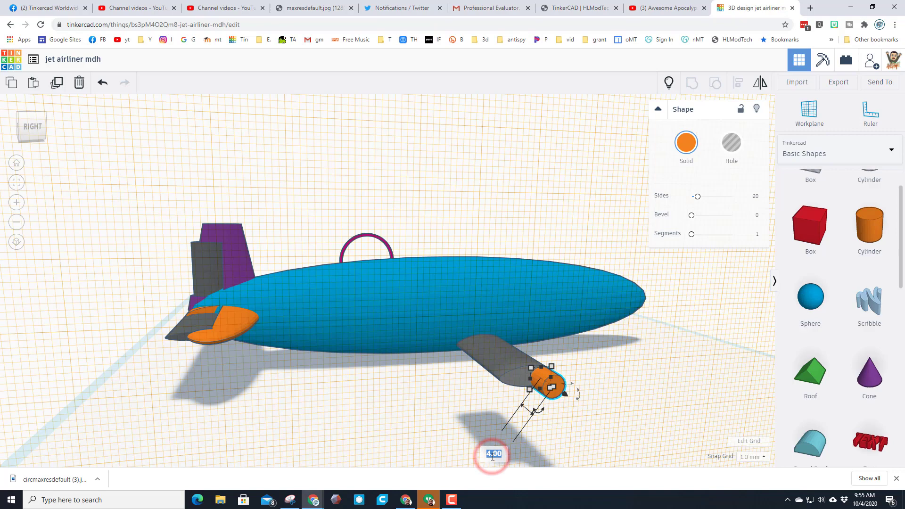
type("50")
key("Return")
Place a workplane on the outer end of the long guide cylinder and add a tube there.
scroll(493, 455, "down", 3)
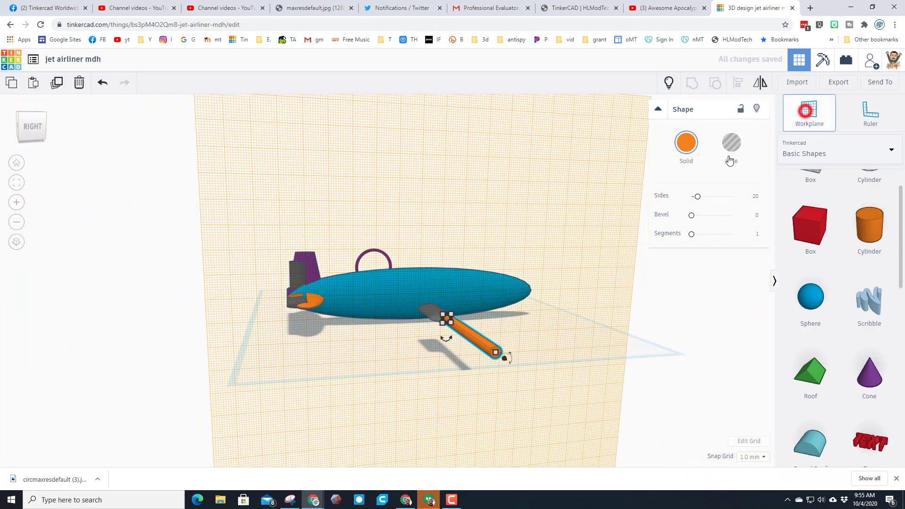
left_click(806, 112)
left_click(495, 358)
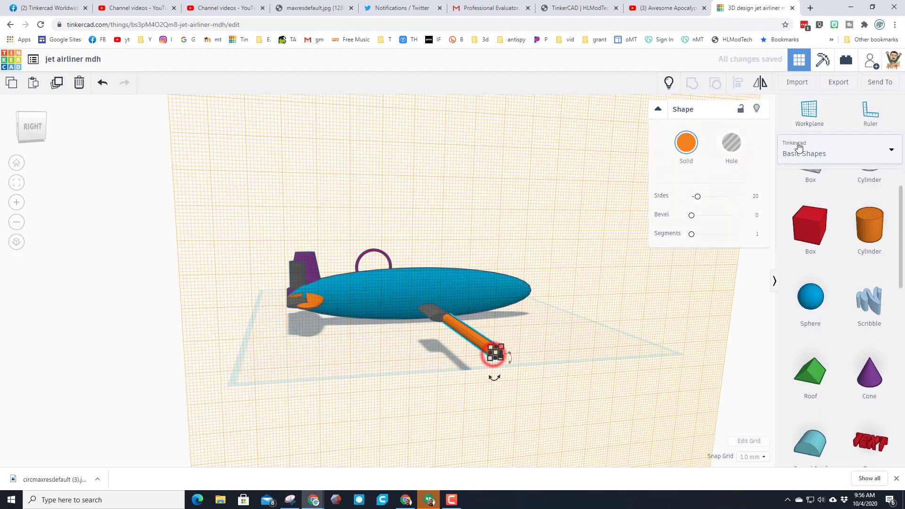
scroll(808, 307, "down", 5)
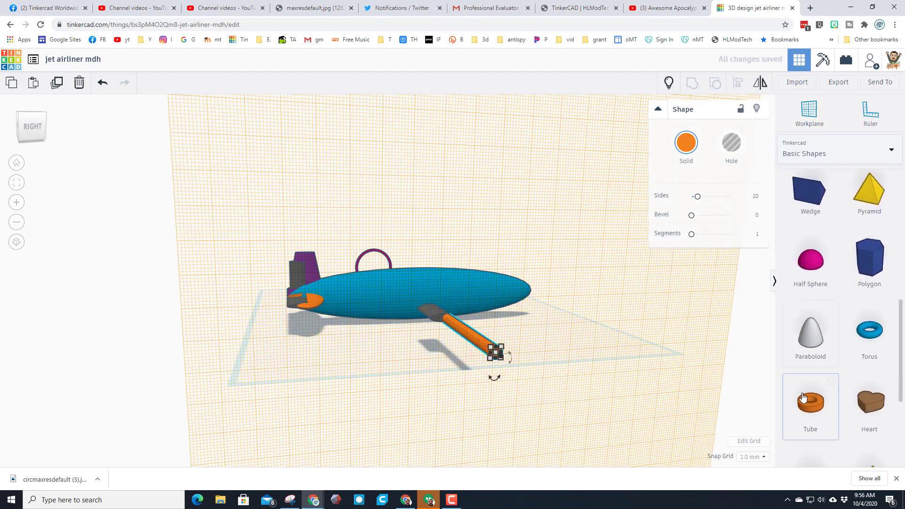
left_click_drag(804, 399, 495, 358)
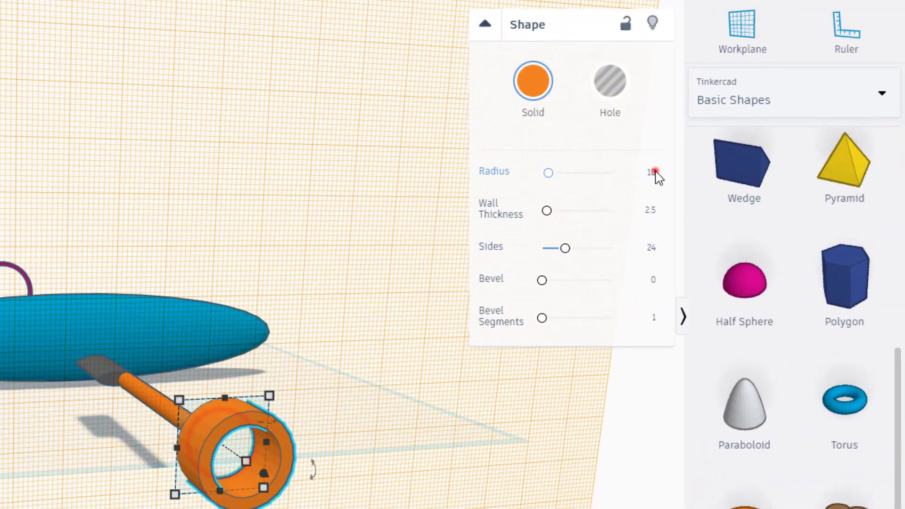
Set the tube's radius to 15, its wall thickness to 1 and its sides to 64.
left_click(655, 173)
key("Tab")
left_click(650, 212)
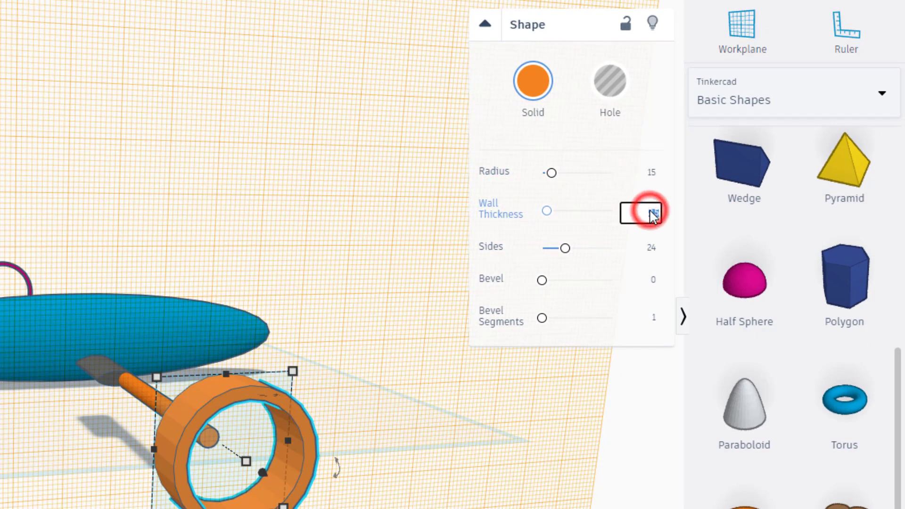
type("1")
key("Return")
left_click_drag(566, 249, 632, 256)
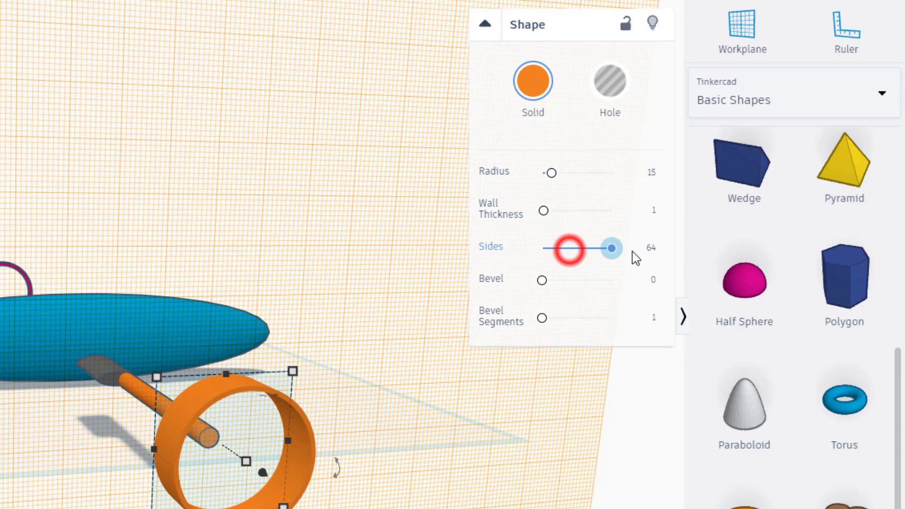
Align the tube's centre with the guide cylinder's axis in both directions, keeping the cylinder fixed as the reference.
right_click_drag(78, 481, 174, 504)
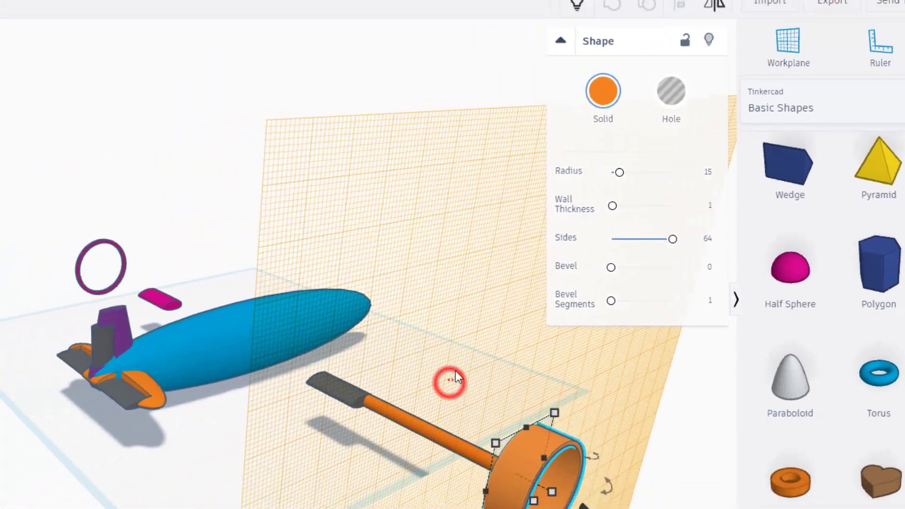
left_click_drag(452, 380, 645, 383)
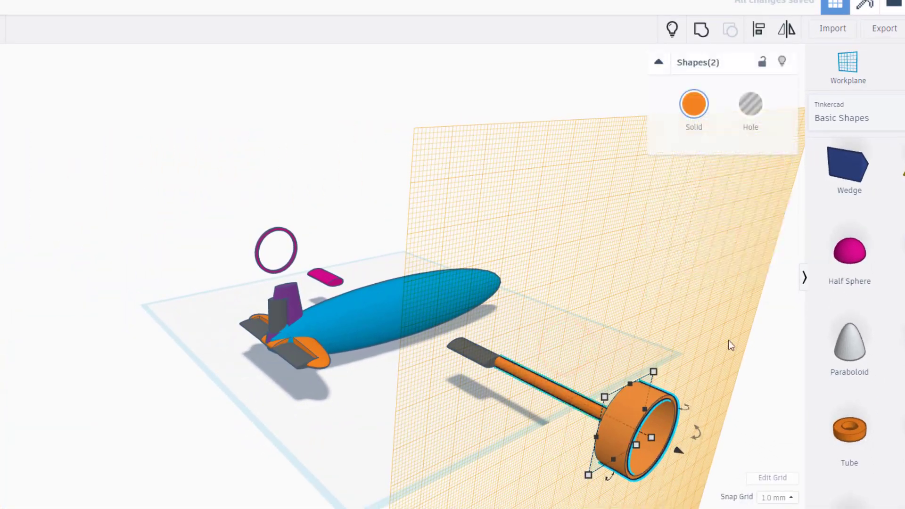
left_click(759, 29)
left_click(556, 390)
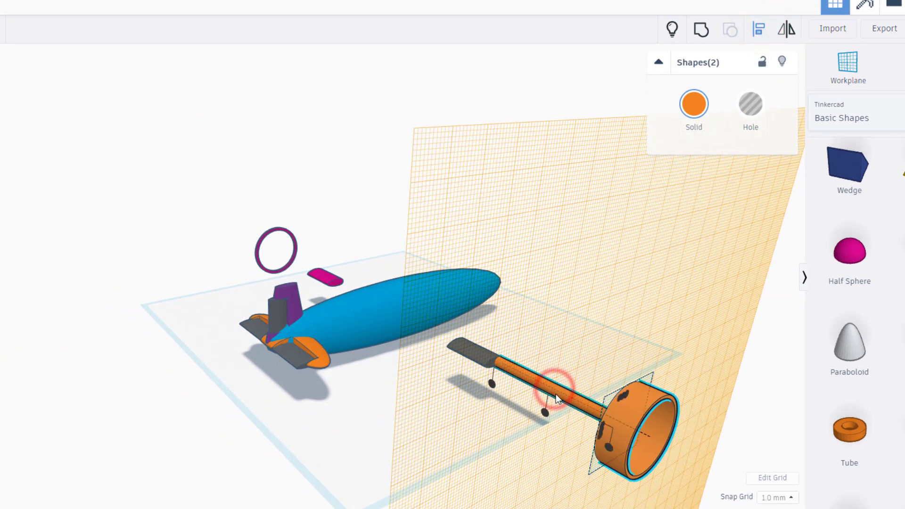
left_click(625, 397)
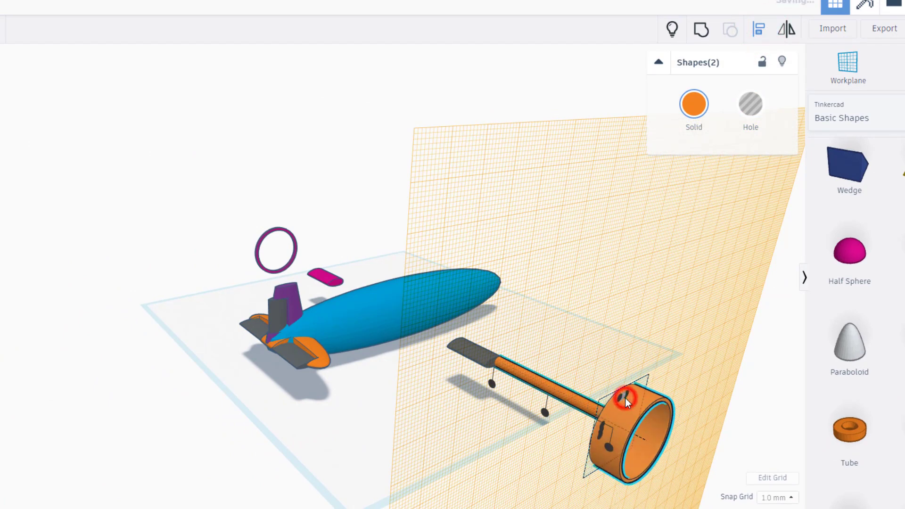
left_click(603, 431)
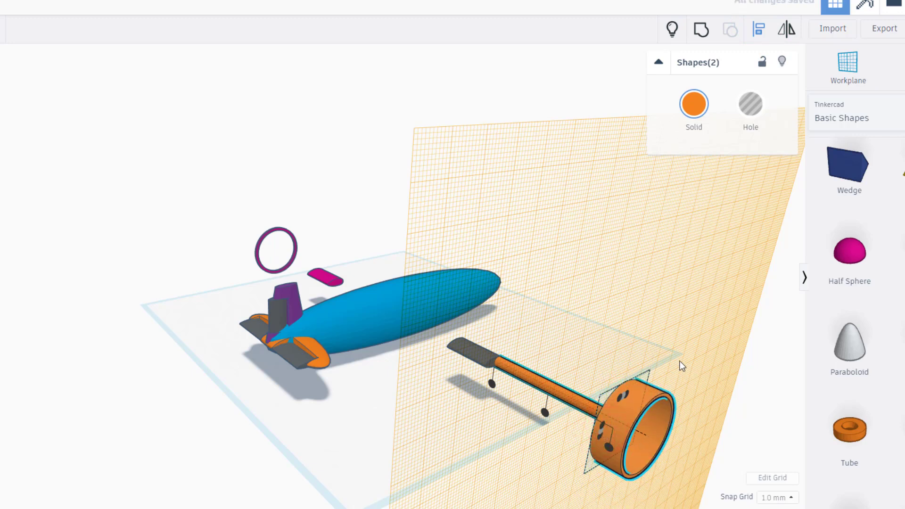
Finish the alignment and delete the long guide cylinder.
left_click(573, 349)
left_click(569, 396)
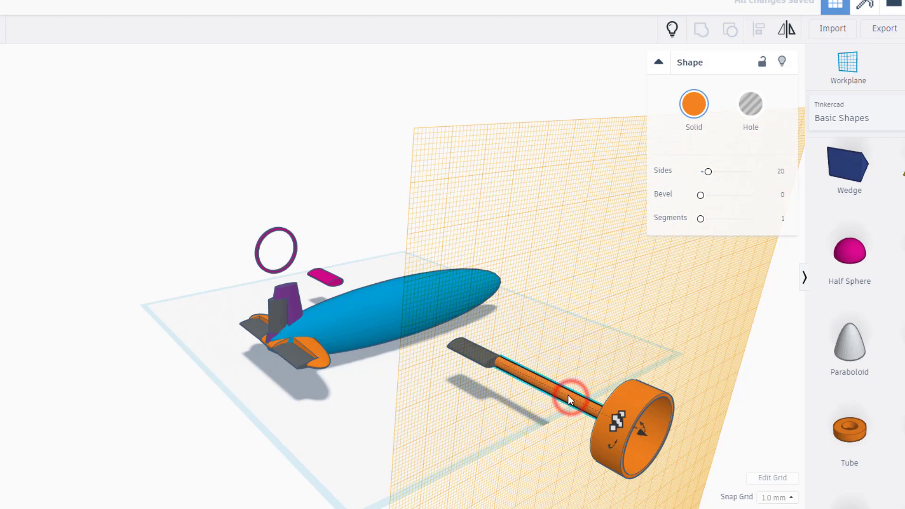
key("Delete")
Set the depth of the second tube to 1 mm, leaving a thin ring.
left_click(637, 417)
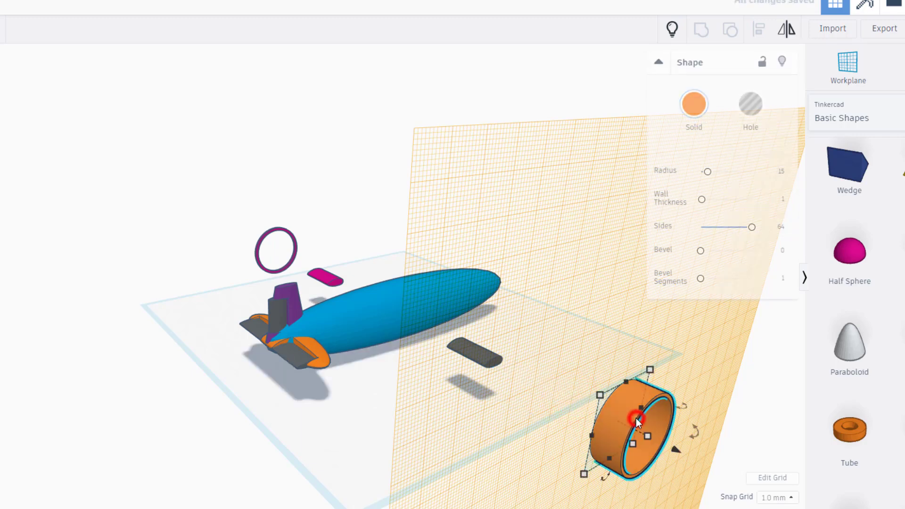
left_click(592, 505)
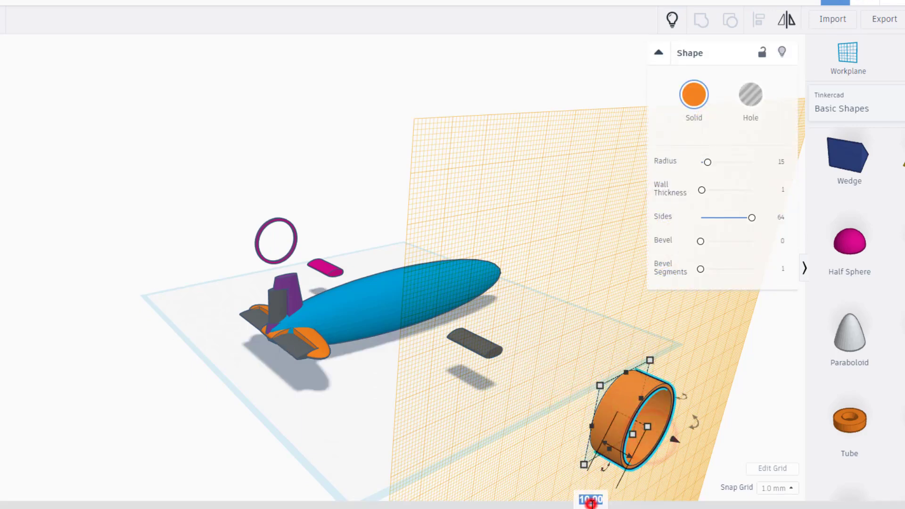
key("Return")
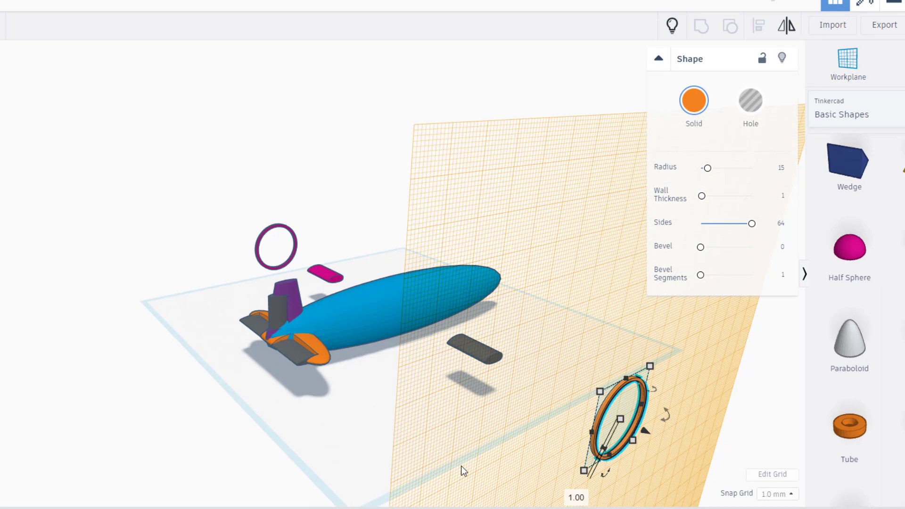
Group the second thin ring with the grey flap.
right_click_drag(440, 465, 525, 363)
left_click_drag(527, 299, 653, 417)
left_click(701, 29)
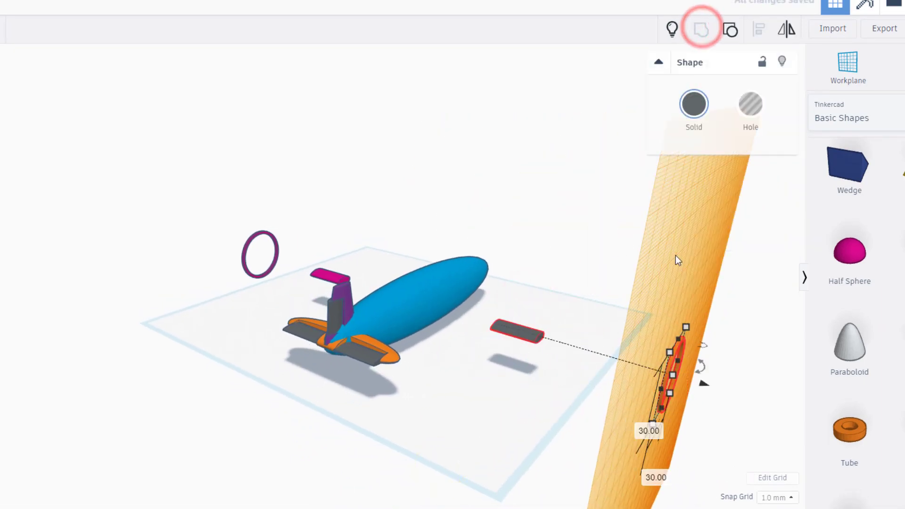
Color the grouped grey flap and ring magenta and bring back all hidden airplane parts.
left_click(695, 107)
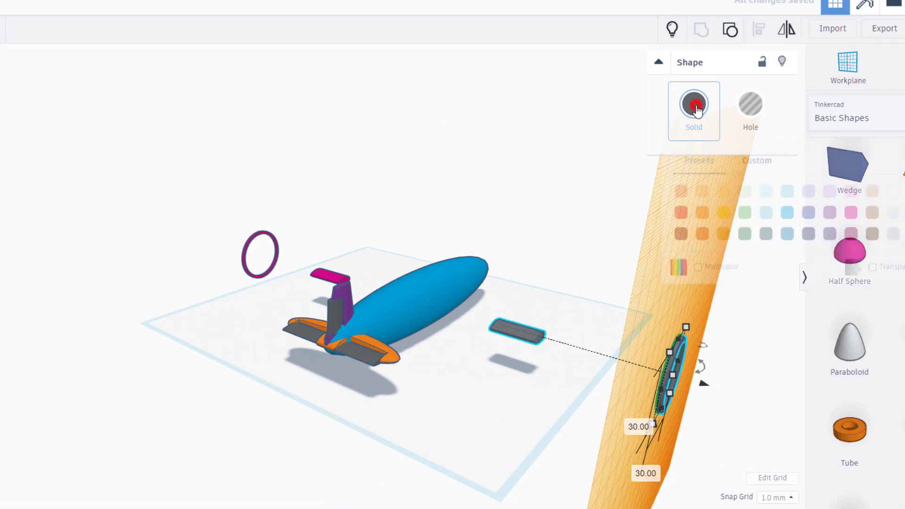
left_click(850, 212)
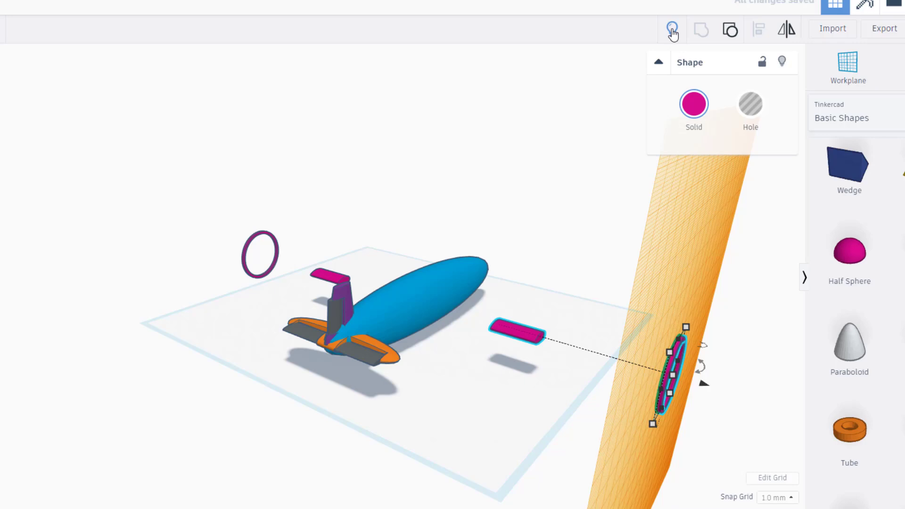
left_click(673, 31)
left_click(535, 188)
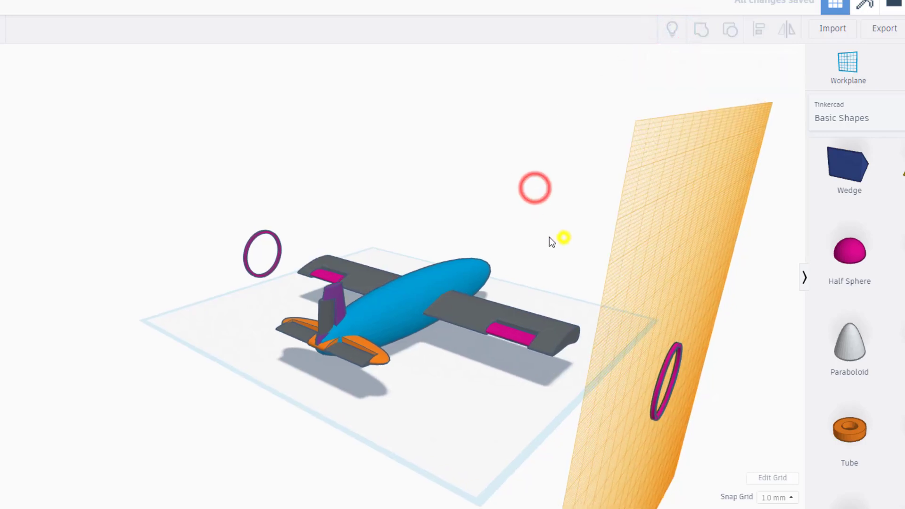
Return the workplane to the original base grid beneath the airplane.
left_click(826, 71)
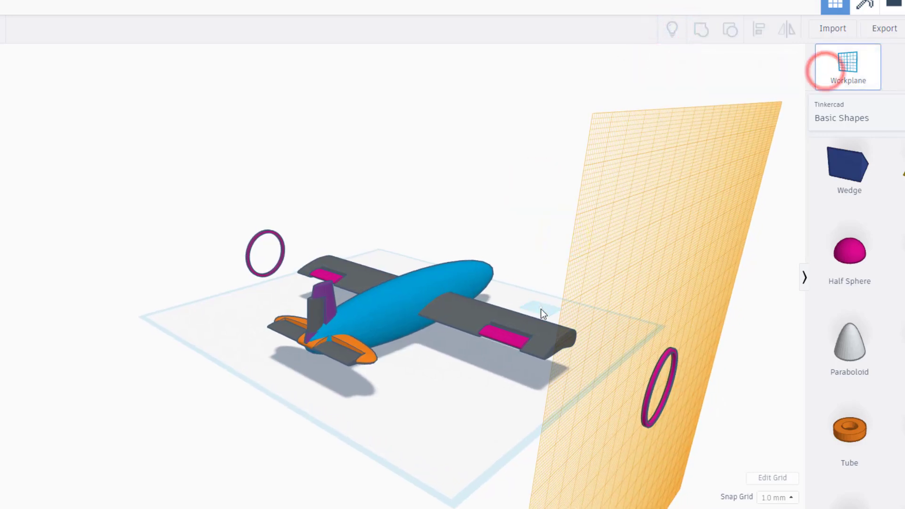
left_click(453, 456)
right_click_drag(508, 400, 500, 424)
Test the near magenta wing flap by rotating it with its ring both ways about the hinge, then back to its starting angle.
left_click(521, 451)
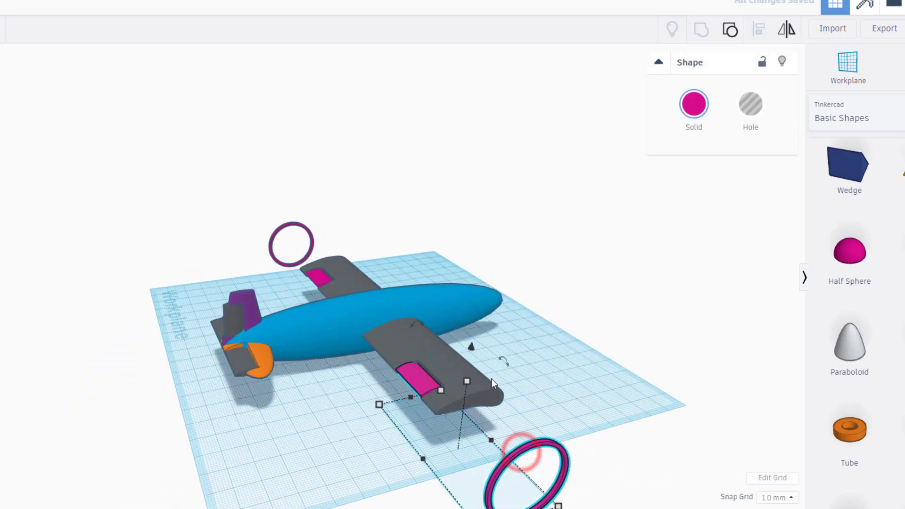
mouse_move(417, 323)
left_mouse_down()
mouse_move(402, 341)
mouse_move(426, 325)
left_mouse_up()
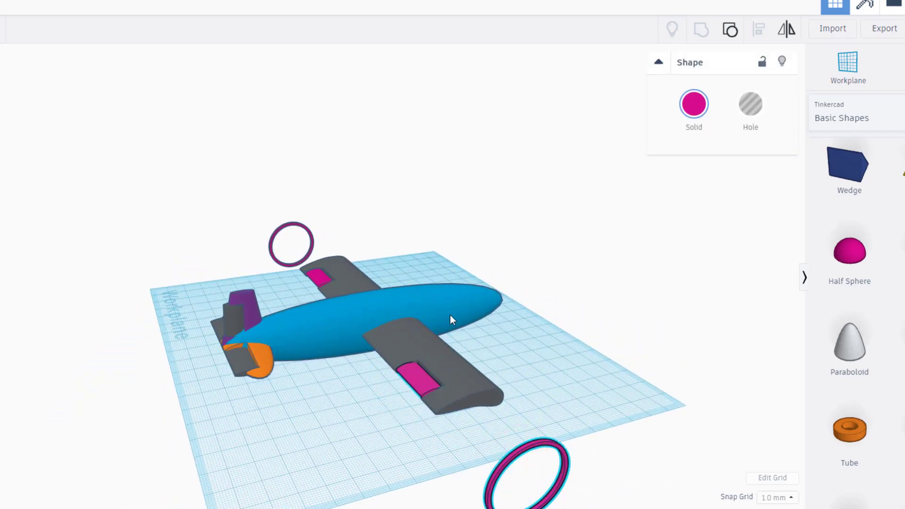
left_click(400, 373, "shift")
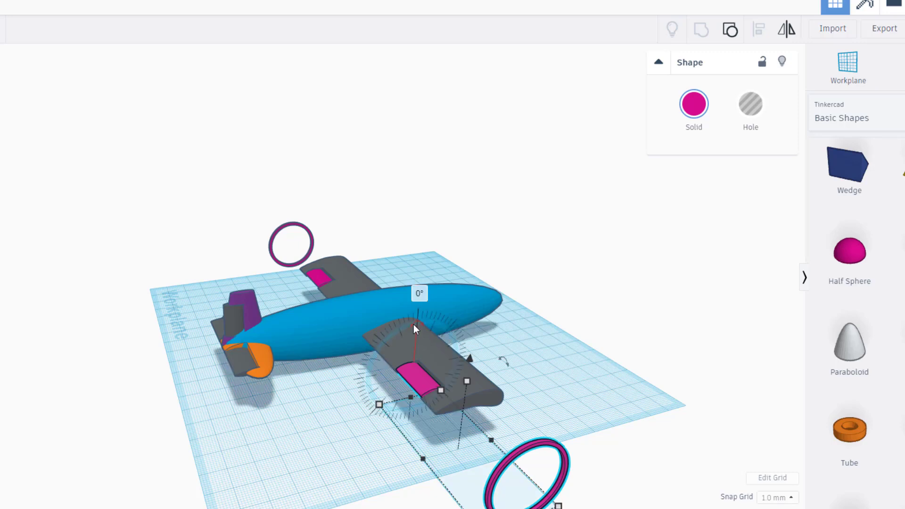
left_click_drag(414, 324, 428, 249)
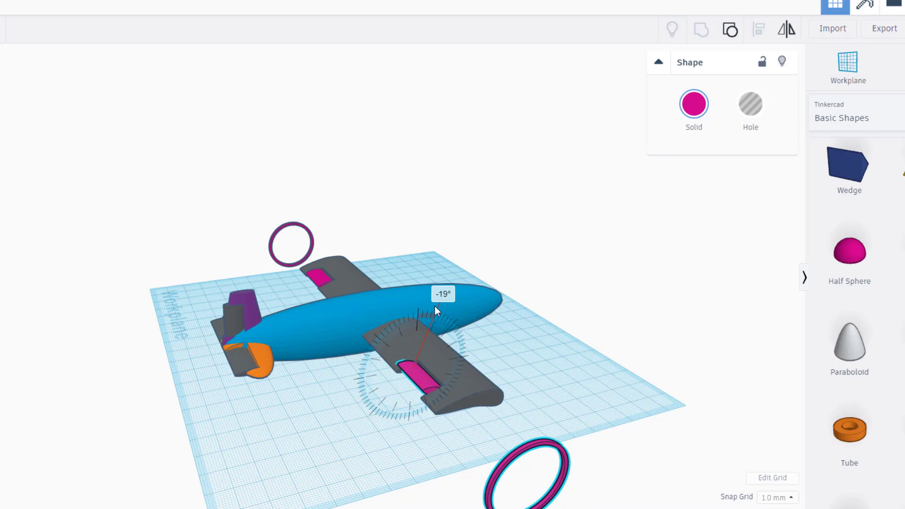
left_click_drag(435, 307, 387, 369)
left_click(423, 383)
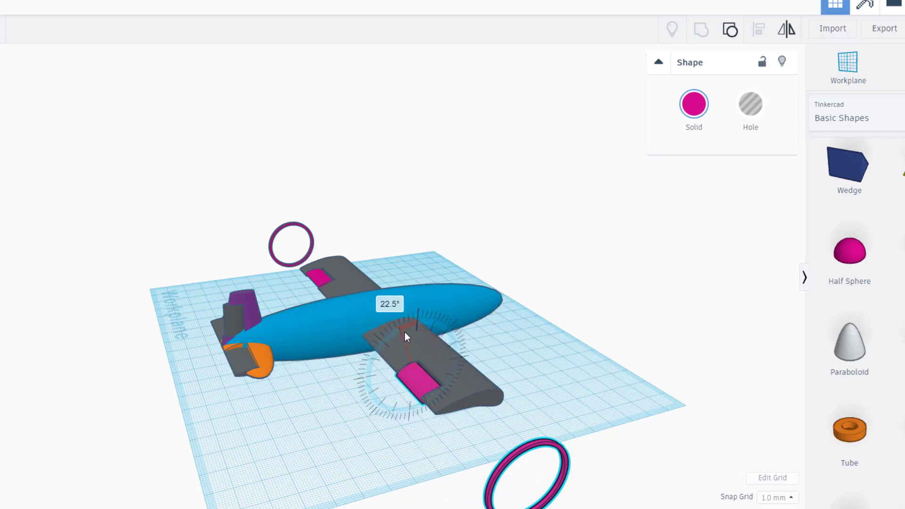
left_click_drag(406, 336, 415, 329)
left_click(330, 398)
Hide the orange horizontal stabilizer so that the grey elevators at the tail are exposed.
right_click_drag(345, 411, 406, 441)
left_click(314, 336)
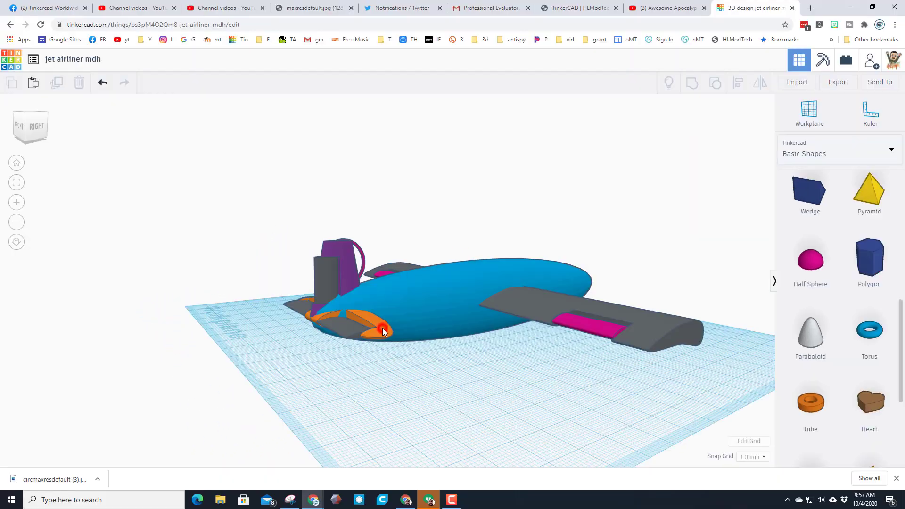
left_click(382, 328)
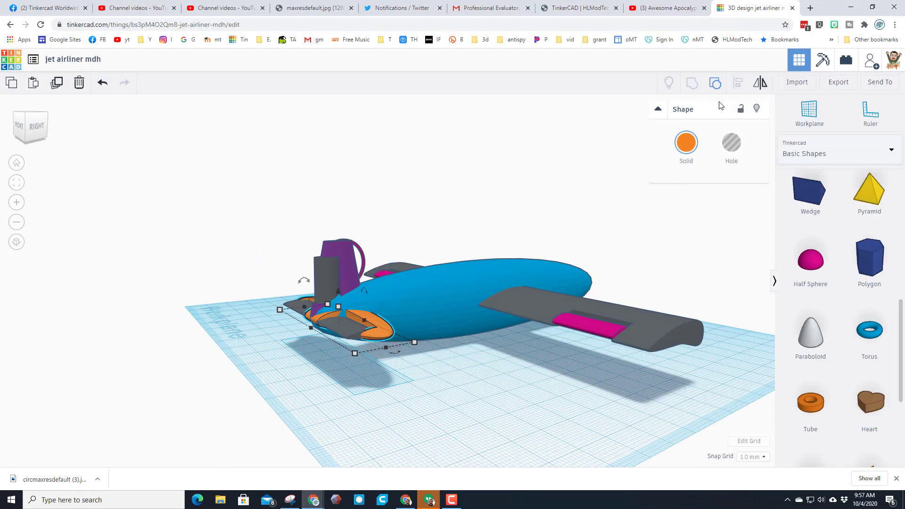
left_click(757, 110)
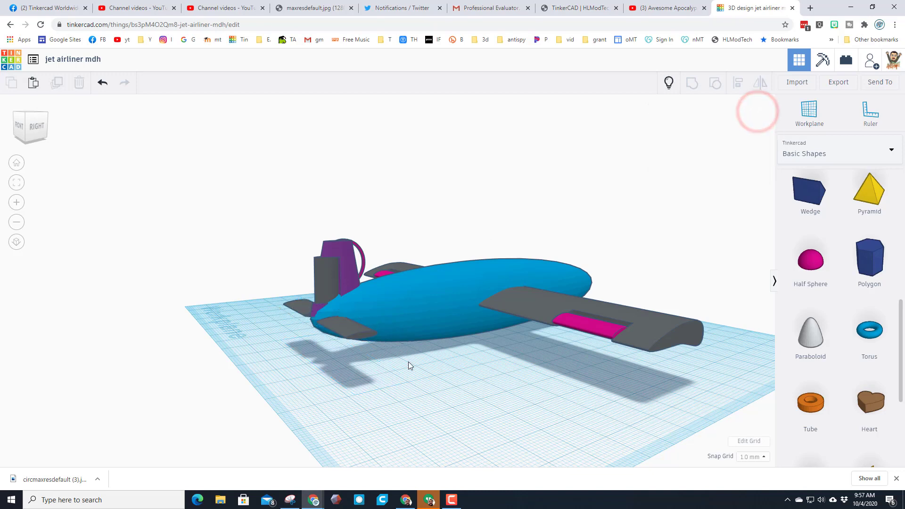
Place a workplane on the near grey elevator's outer end face and add a solid cylinder on it.
left_click(792, 118)
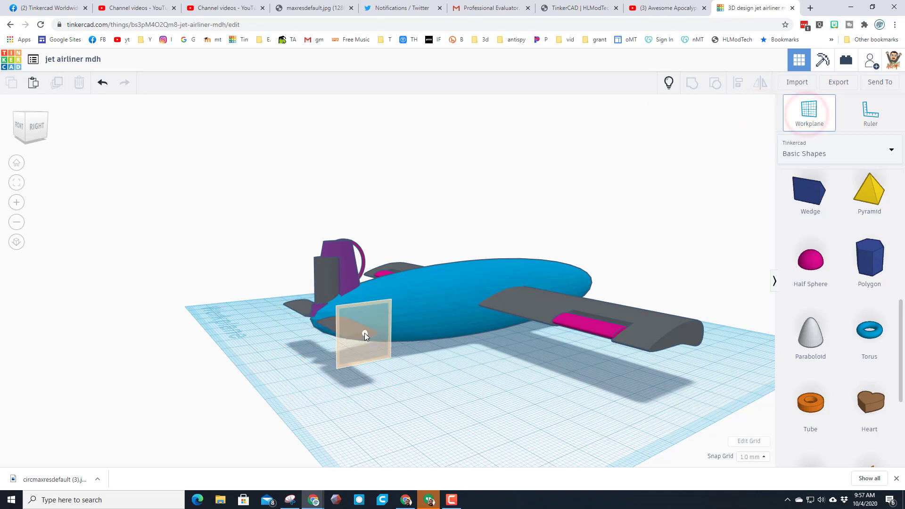
left_click(364, 334)
scroll(817, 355, "down", 1)
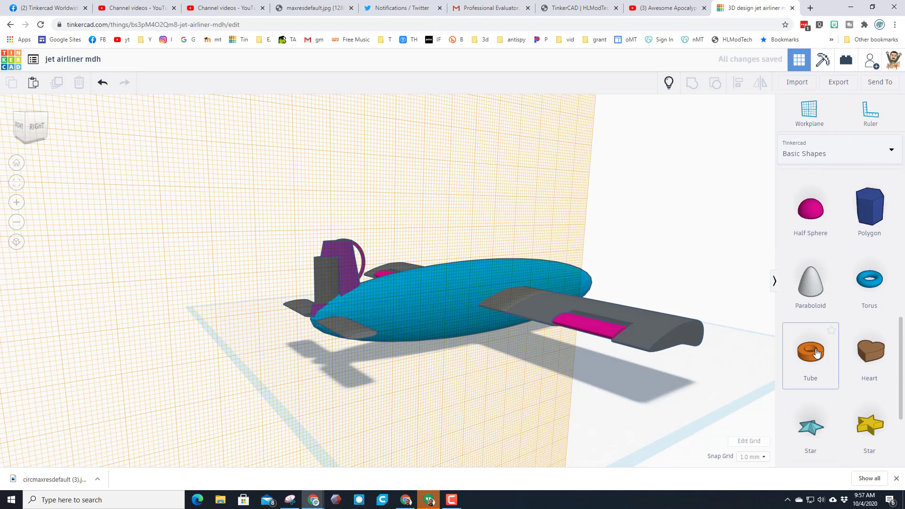
scroll(816, 353, "down", 3)
scroll(811, 301, "up", 10)
left_click_drag(869, 272, 363, 318)
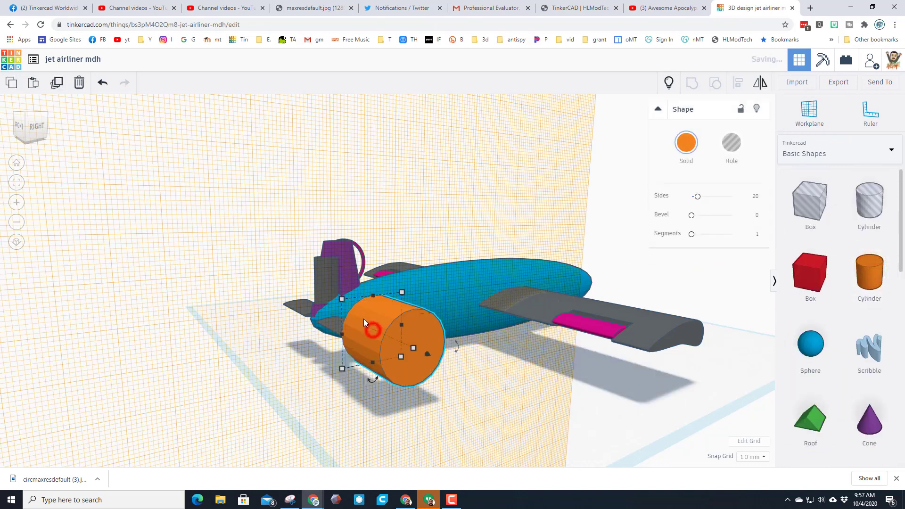
Scale the cylinder down uniformly to a 4 mm diameter.
left_click_drag(400, 293, 379, 322, "shift")
left_click(430, 332)
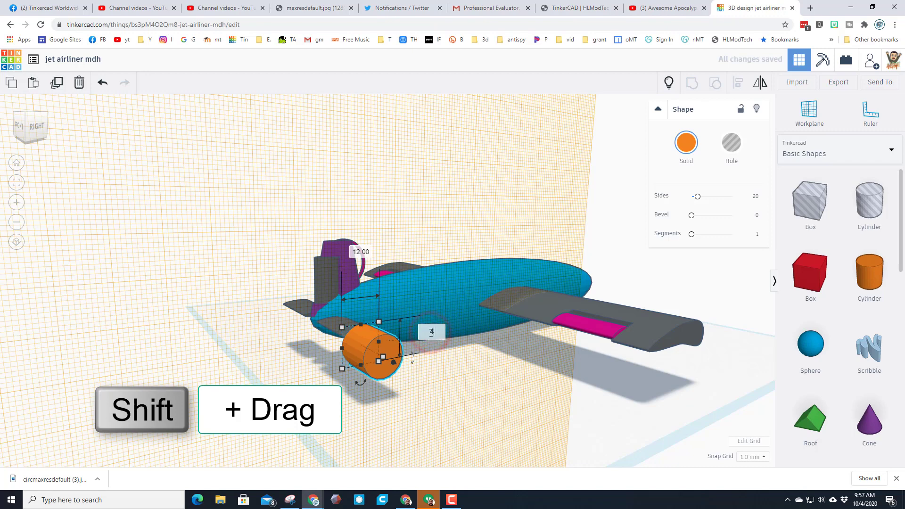
type("4")
key("Return")
Nudge the small cylinder upward until it lines up with the front hinge edge of the near elevator.
key("Up")
key("Up")
key("Up")
key("Up")
key("Up")
key("Up")
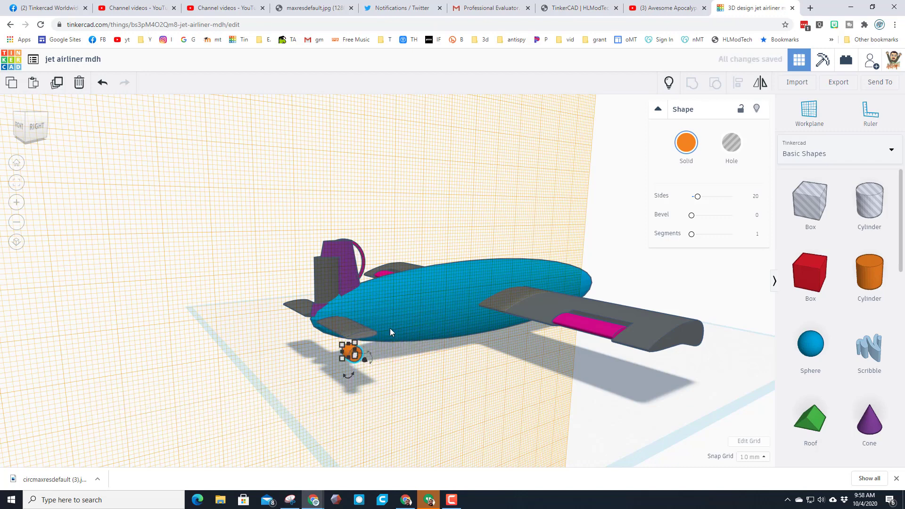
key("Up")
key("Up")
key("Up")
key("Up")
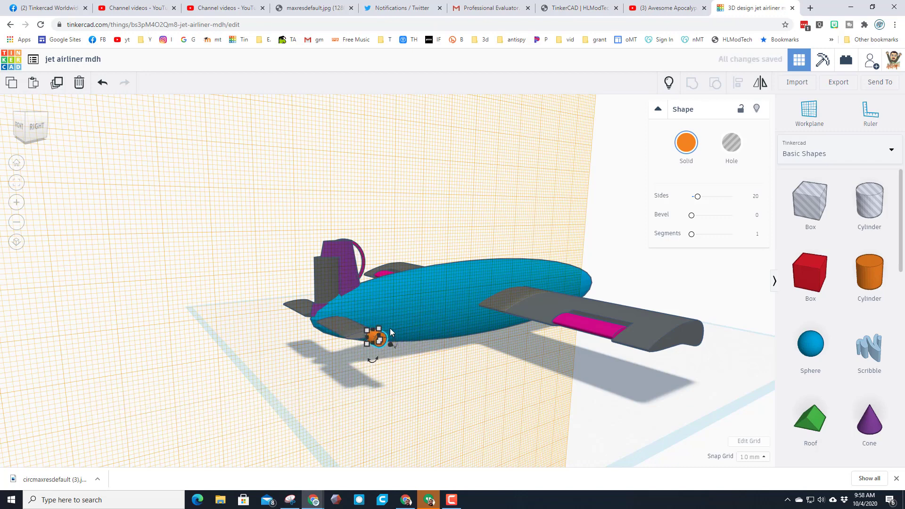
Set the cylinder's length to 30 mm so it extends outward along the elevator's hinge line.
right_click_drag(332, 372, 173, 303)
right_click_drag(254, 356, 434, 346)
left_click(415, 414)
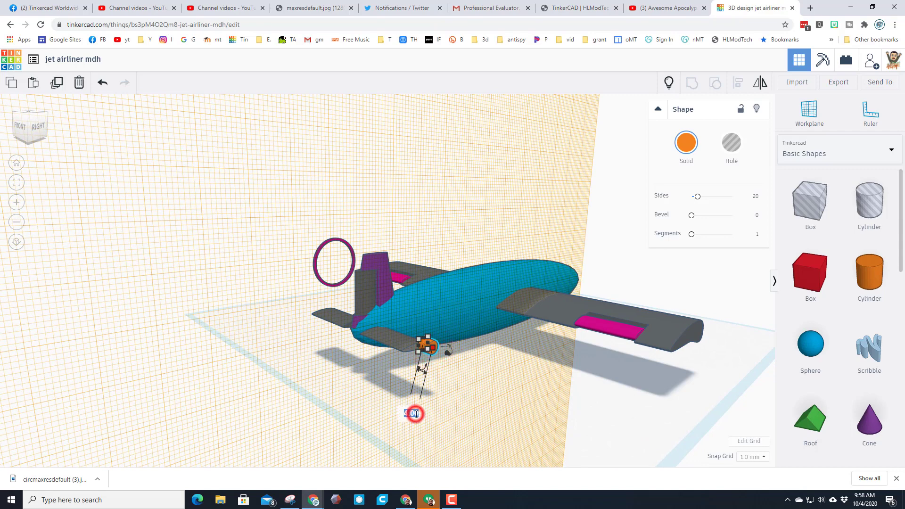
key("Return")
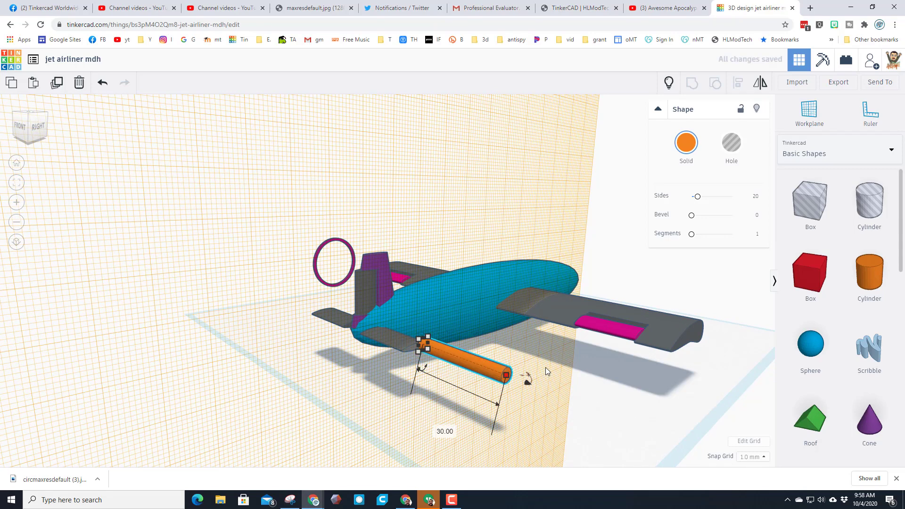
Place a workplane on the long cylinder's free end and add a tube there.
left_click(814, 114)
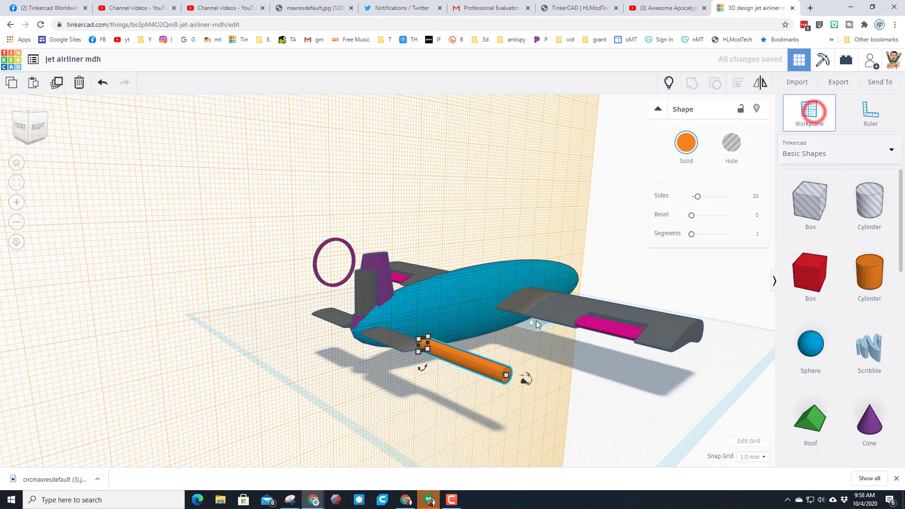
left_click(509, 376)
scroll(839, 320, "down", 3)
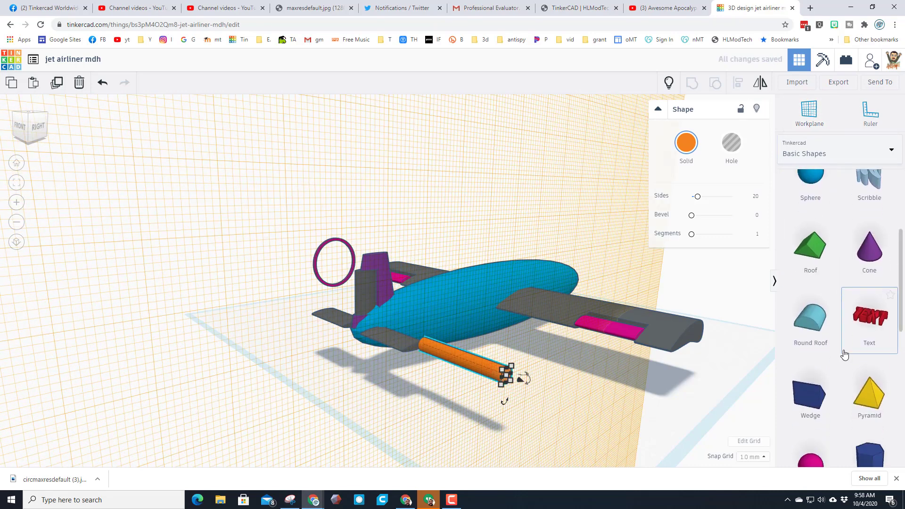
scroll(844, 354, "down", 4)
left_click(811, 403)
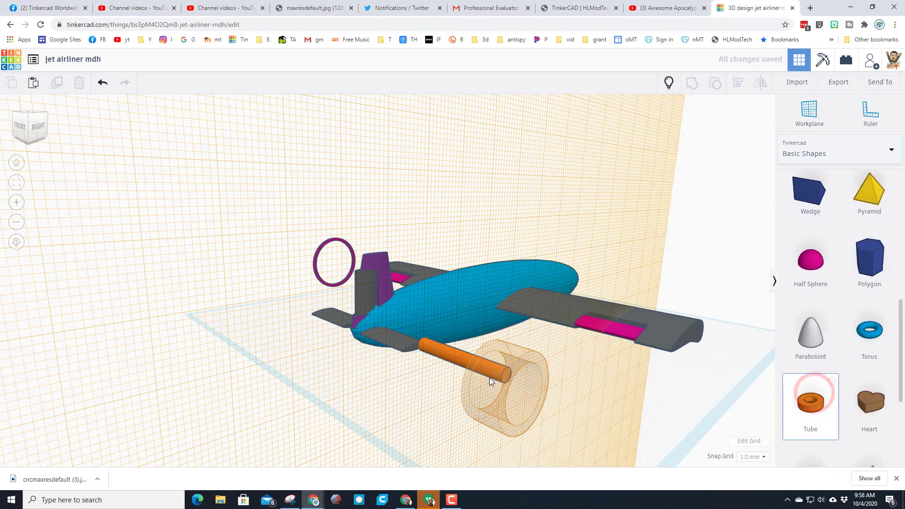
left_click(499, 374)
Set the tube's radius to 12, wall thickness to 1 and sides to 64.
left_click(759, 197)
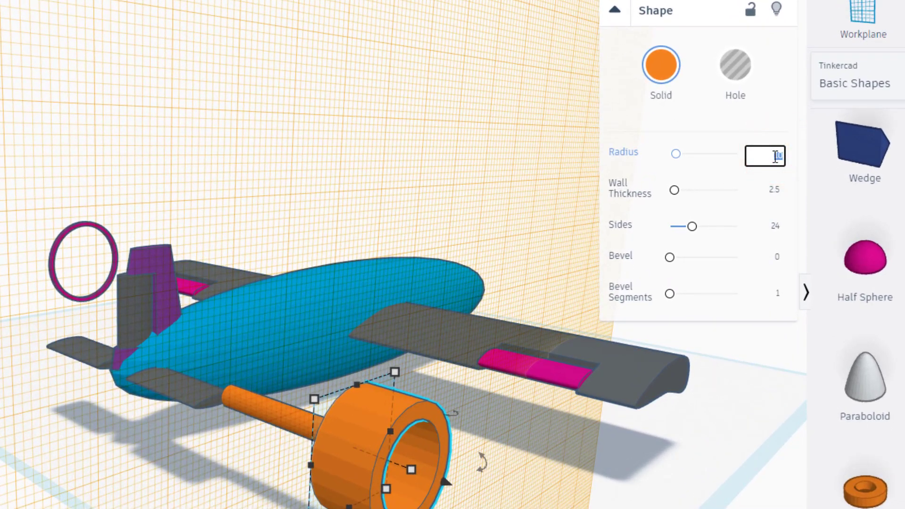
key("Return")
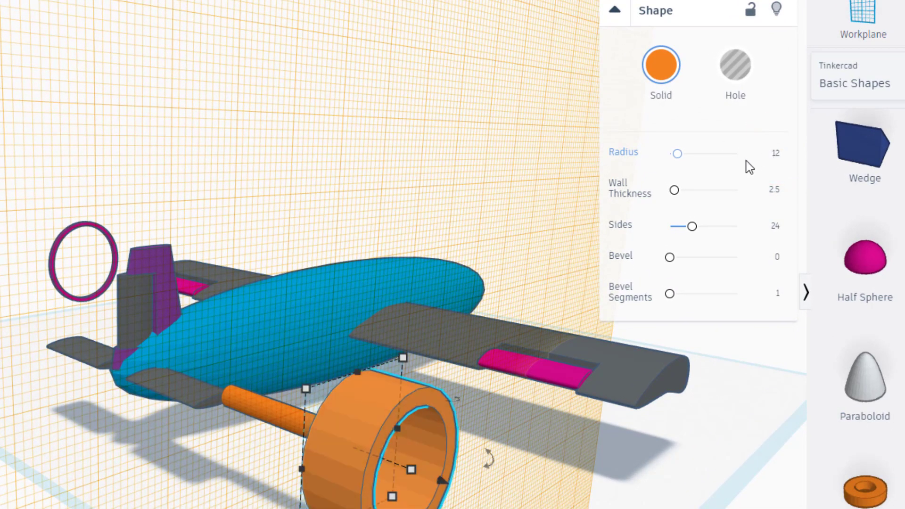
left_click_drag(676, 198, 685, 198)
left_click(773, 188)
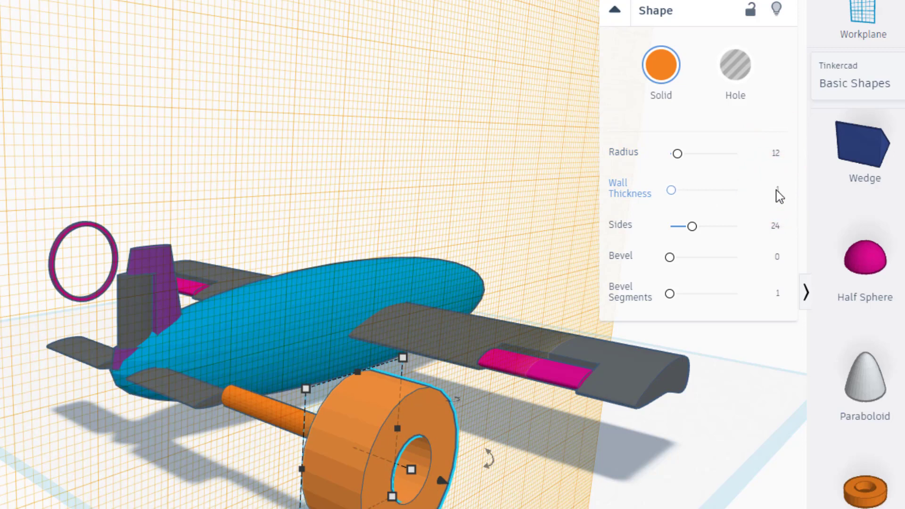
type("1")
key("Return")
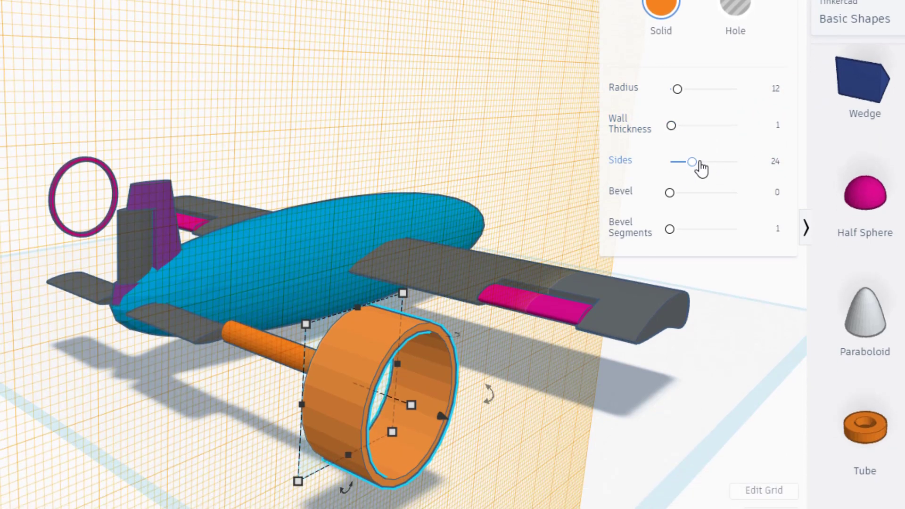
left_click(692, 227)
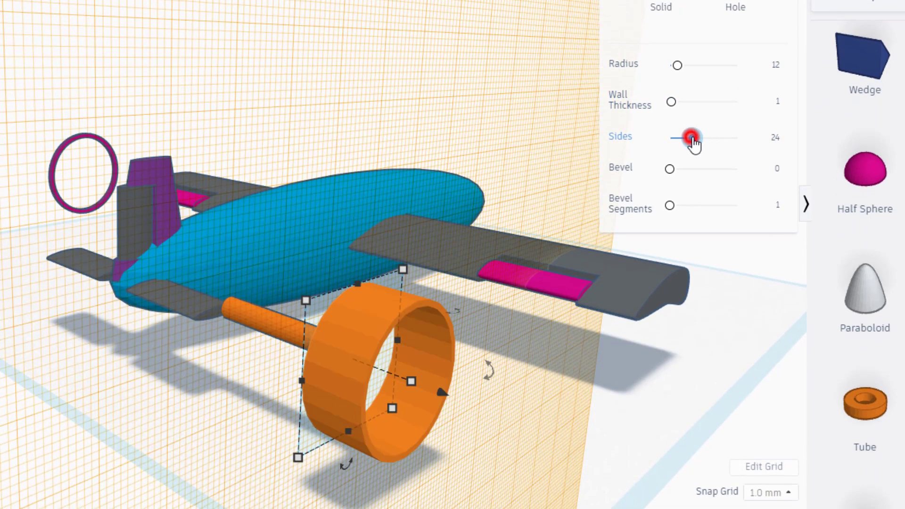
left_click_drag(693, 138, 755, 148)
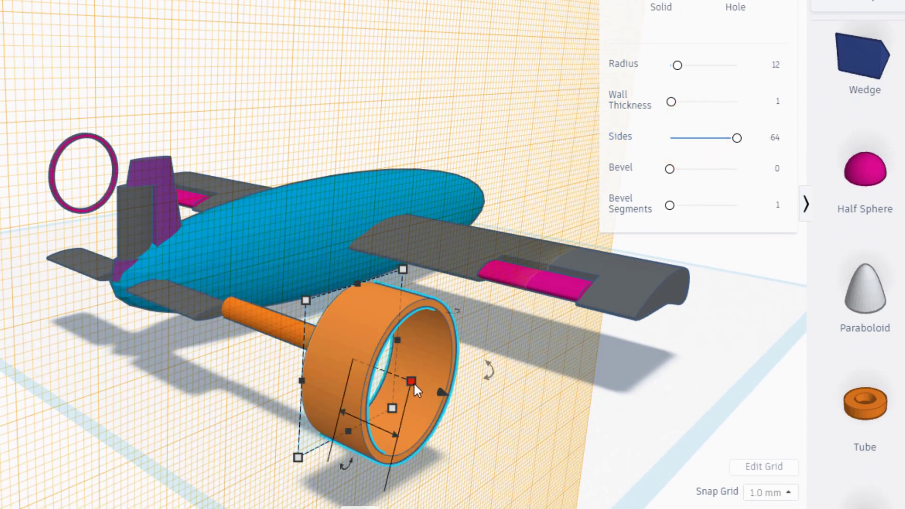
Reduce the tube's depth to 1 mm, forming a thin ring.
left_click_drag(412, 381, 370, 366)
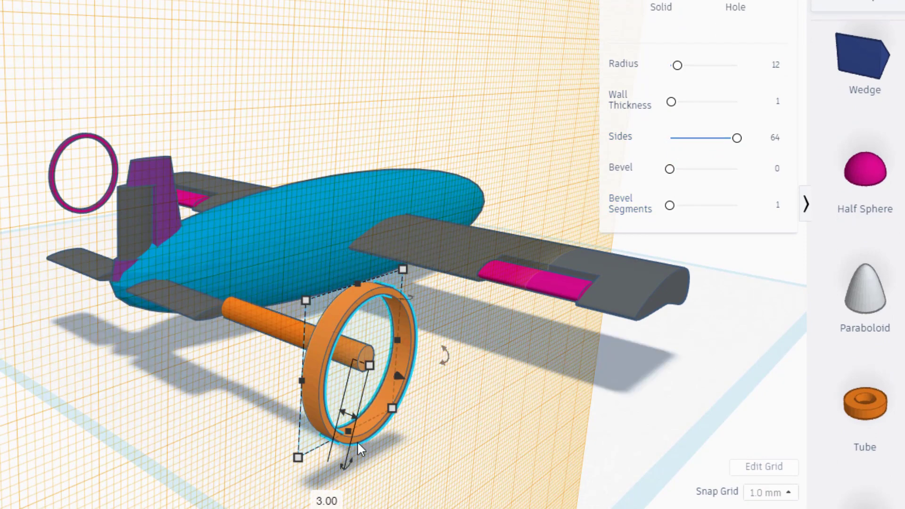
left_click(326, 500)
type("1")
key("Return")
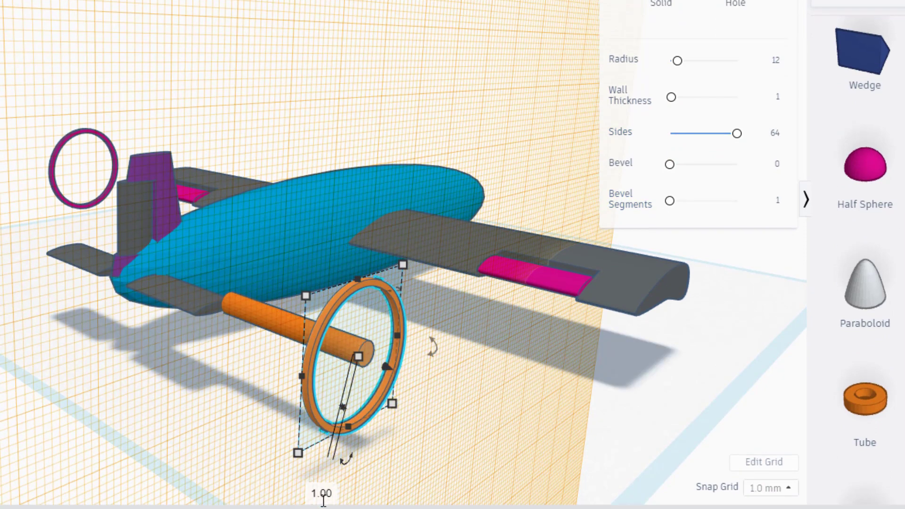
Select the long orange cylinder and its thin ring, and align the ring to the cylinder's center.
left_click(520, 398)
left_click_drag(438, 320, 345, 404)
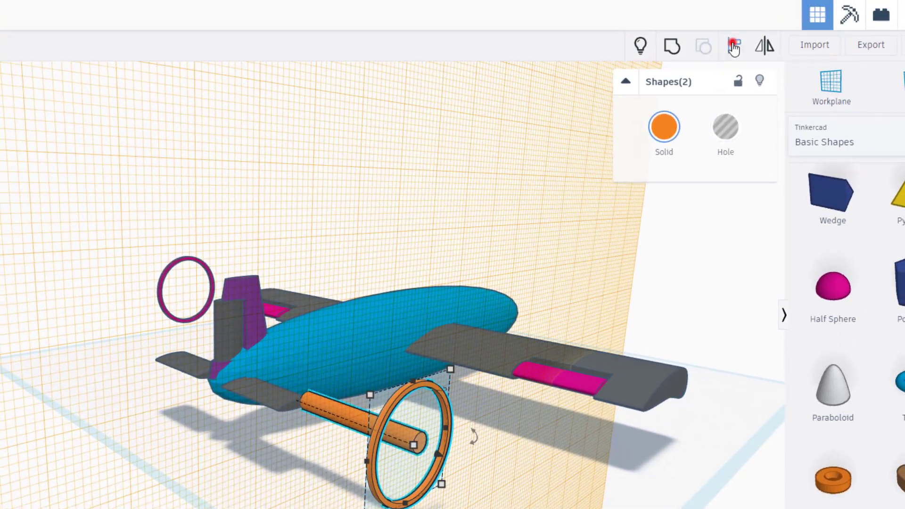
left_click(733, 47)
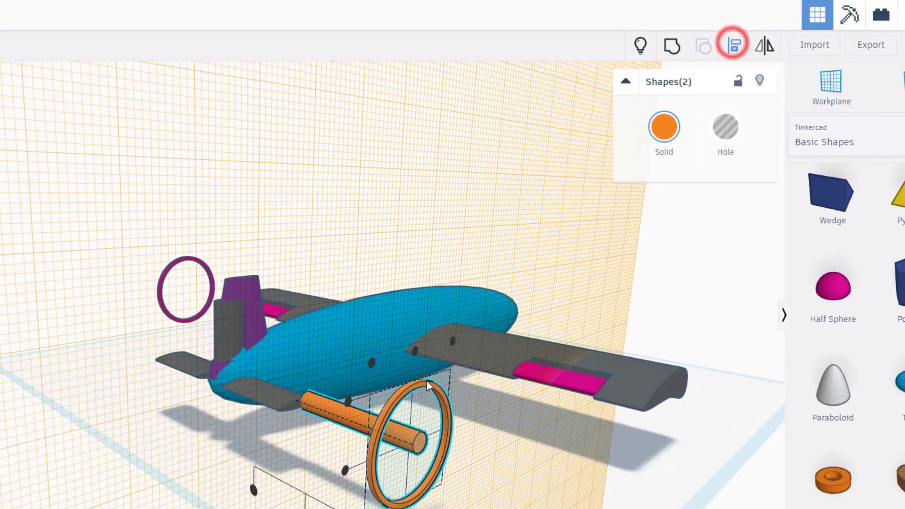
left_click(323, 404)
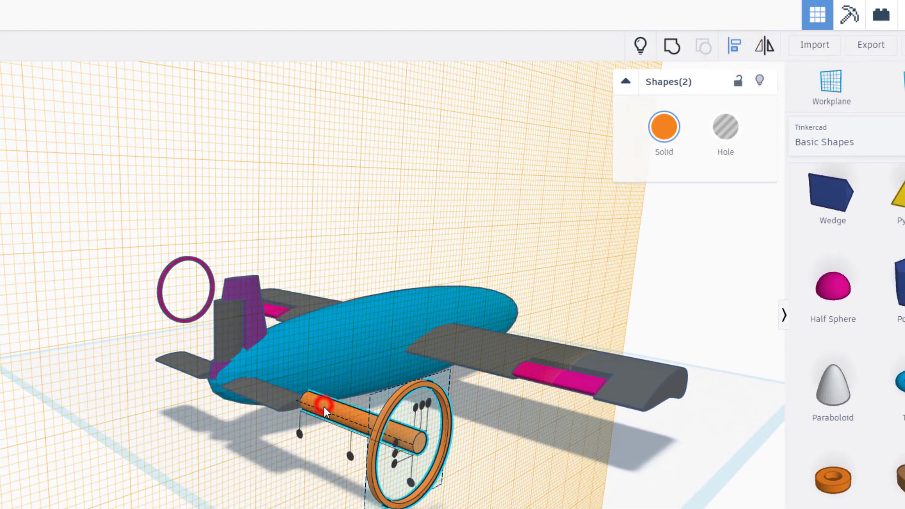
left_click(423, 407)
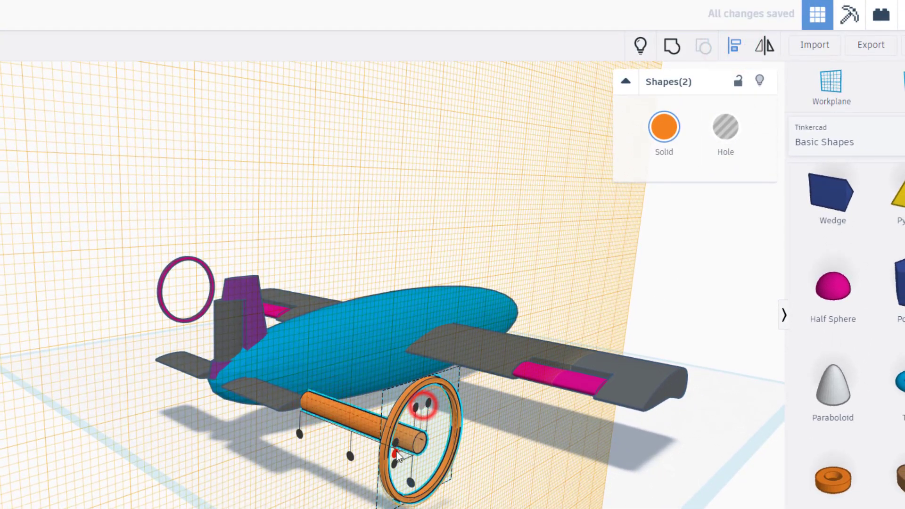
Delete the long orange guide cylinder, keeping the thin ring beside the tail elevator.
left_click(321, 475)
left_click(344, 420)
key("Delete")
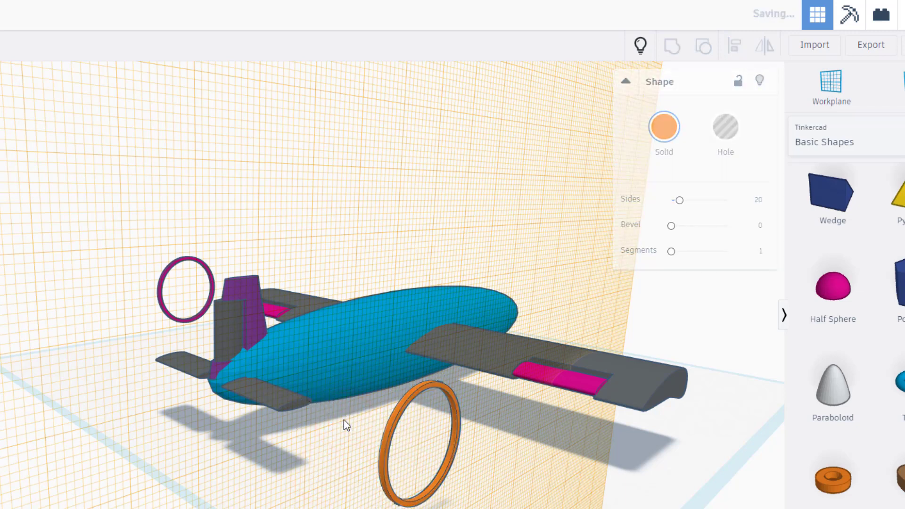
Group the nearby tail elevator with its ring and color the group yellow.
left_click(282, 398, "shift")
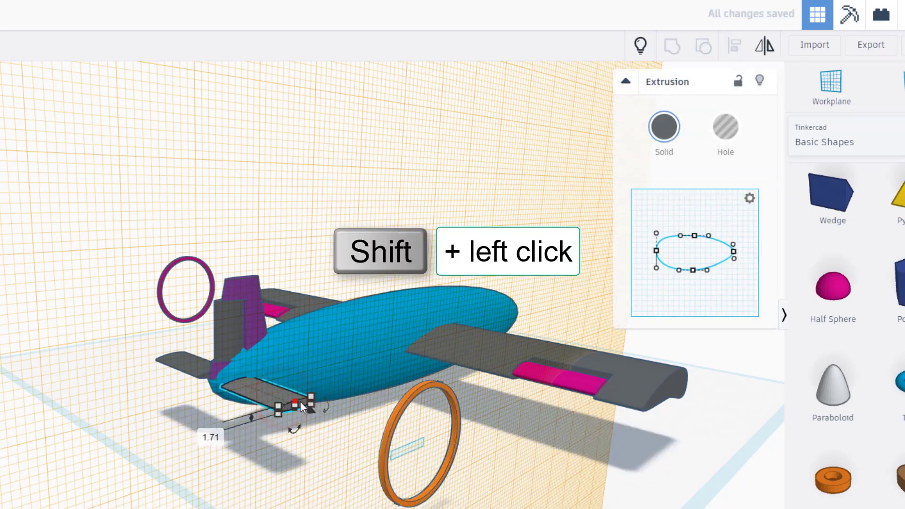
left_click(456, 423, "shift")
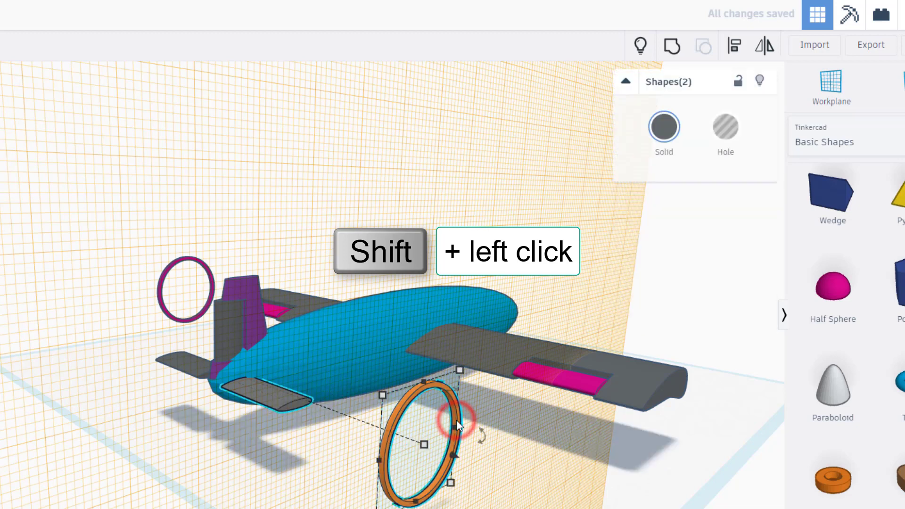
left_click(672, 48)
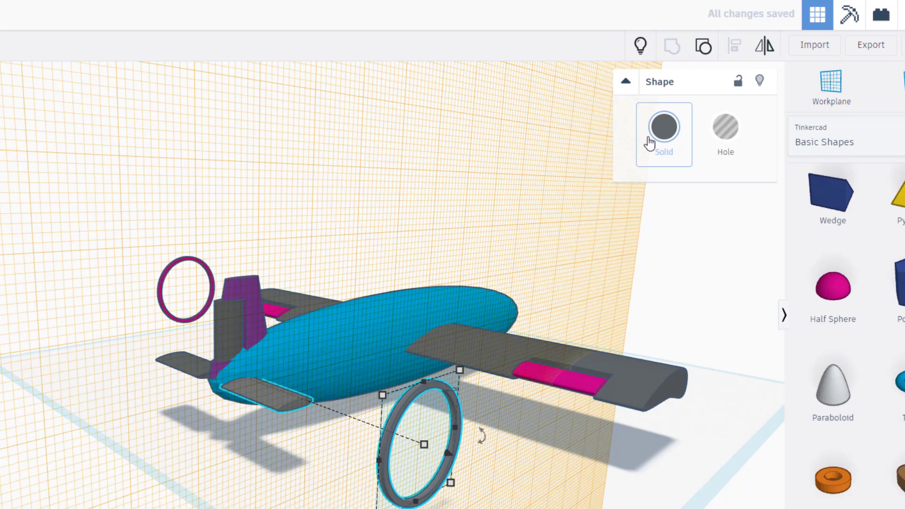
left_click(664, 127)
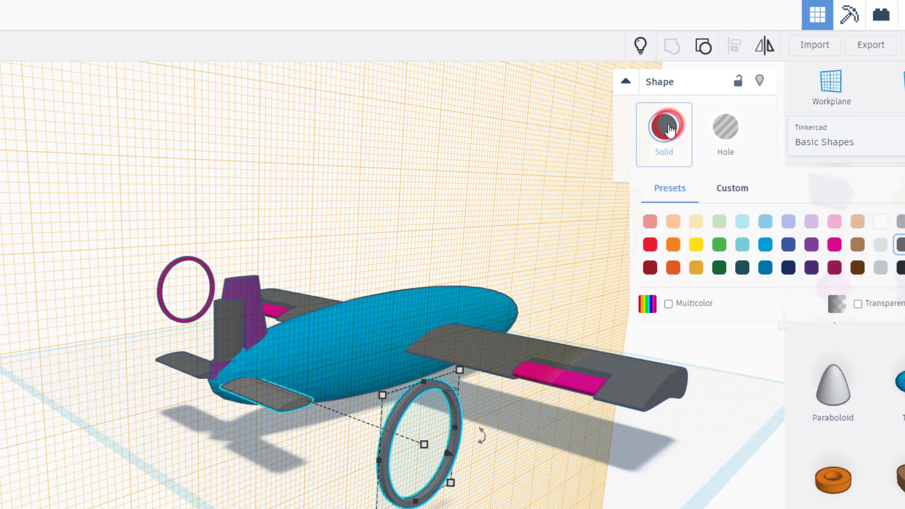
left_click(696, 248)
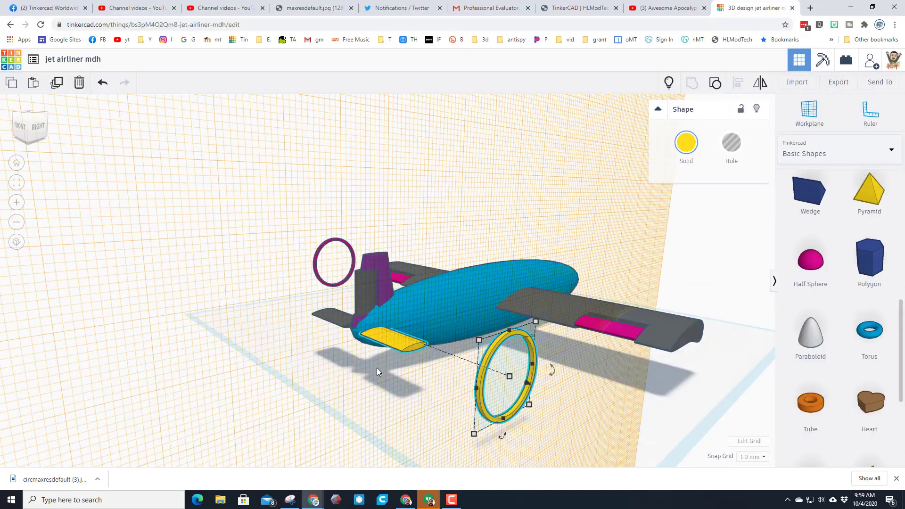
Reset the workplane to the default ground plane.
right_click_drag(378, 368, 444, 384)
key("w")
left_click(667, 409)
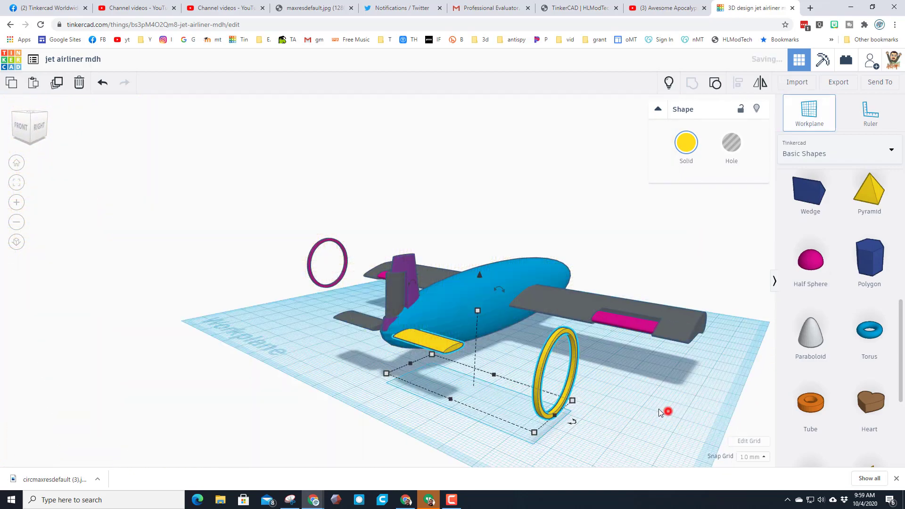
Duplicate the yellow elevator-and-ring group and shift the copy toward the opposite side of the tail.
left_click(440, 349, "shift")
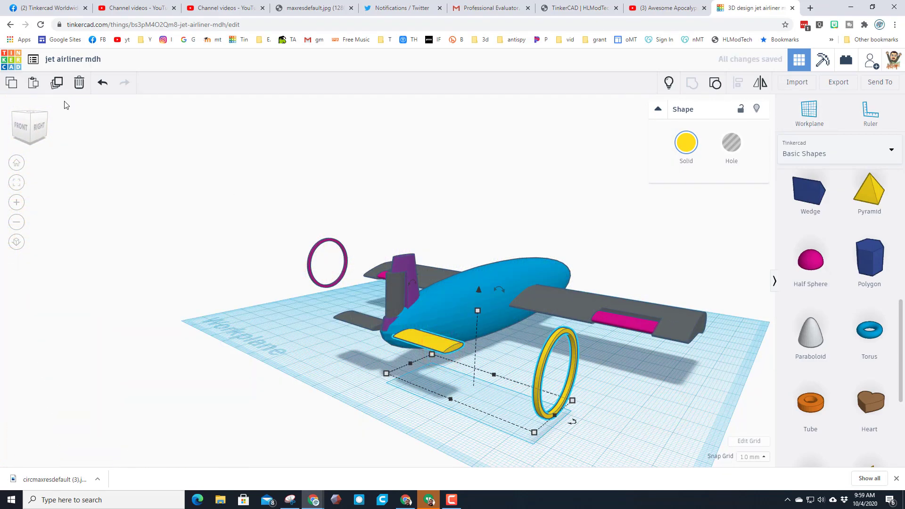
left_click(64, 88)
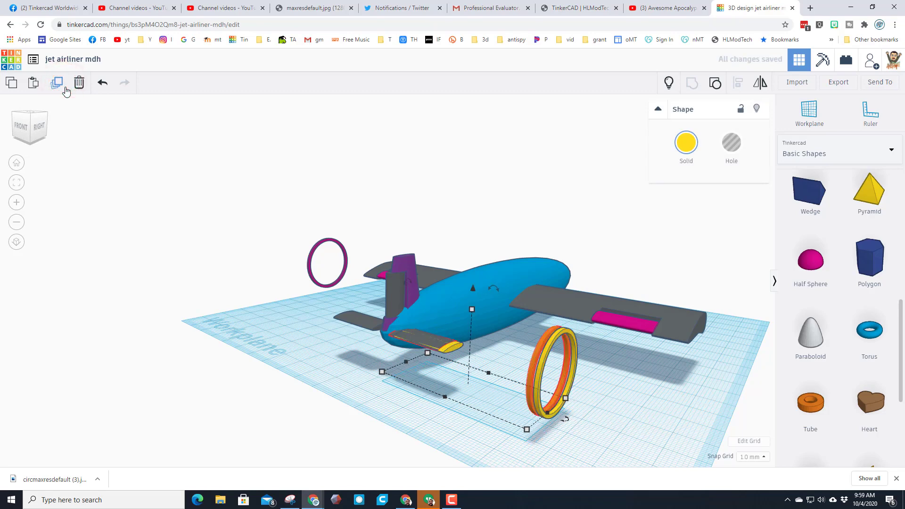
key("Left")
key("Left")
key("Left")
key("Left")
key("Left")
key("Left")
key("Left")
key("Left")
key("Left")
key("Left")
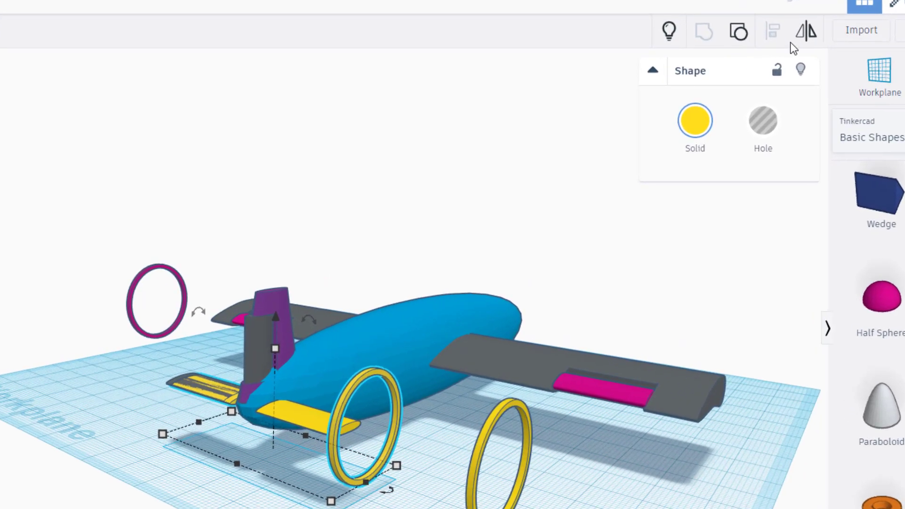
Mirror the duplicated elevator group across the plane's width so its ring faces the opposite side.
left_click(761, 83)
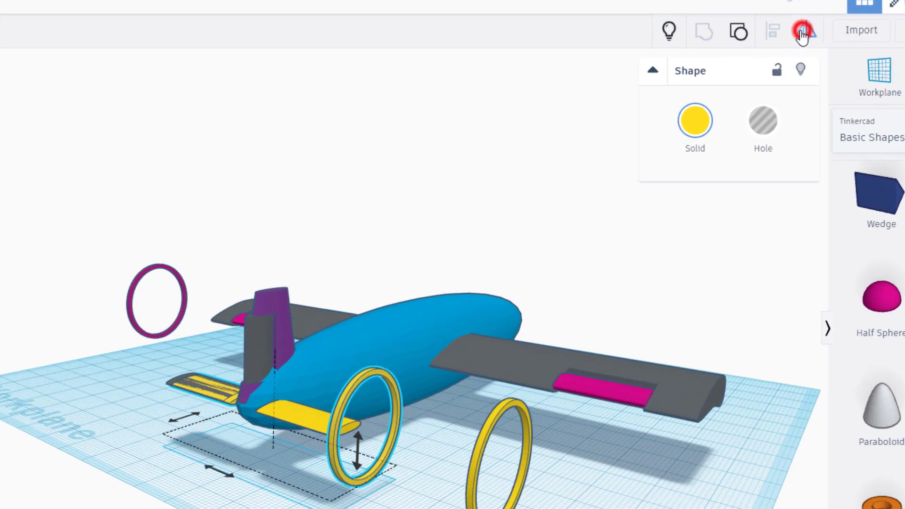
left_click(218, 472)
right_click_drag(183, 485, 250, 415)
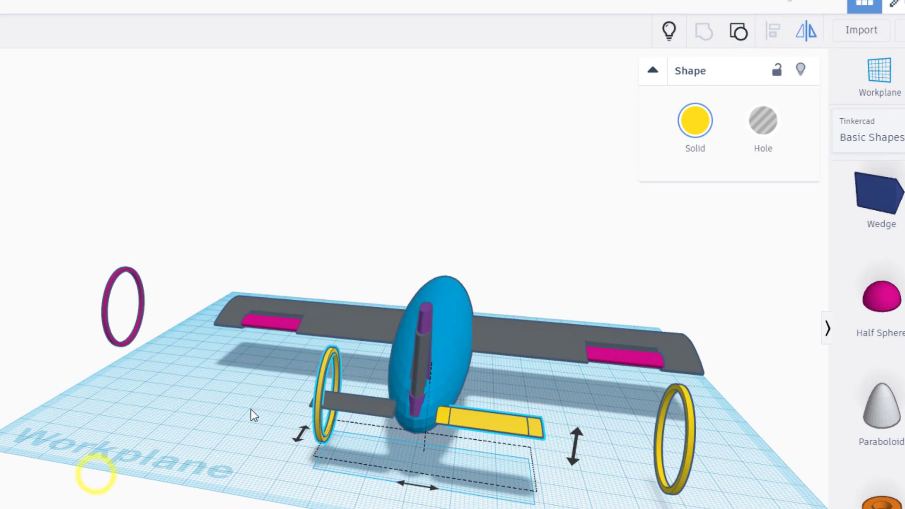
left_click(222, 378)
left_click(322, 369)
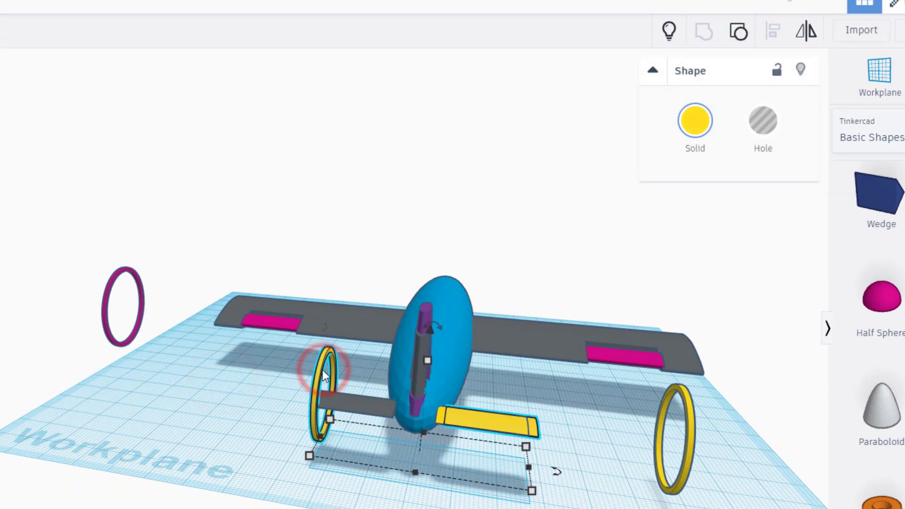
Move the mirrored elevator group sideways until it sits over the remaining gray elevator.
key("Left")
key("Left")
key("Left")
key("Left")
key("Left")
key("Left")
key("Left")
key("Left")
key("Left")
key("Left")
key("Left")
key("Left")
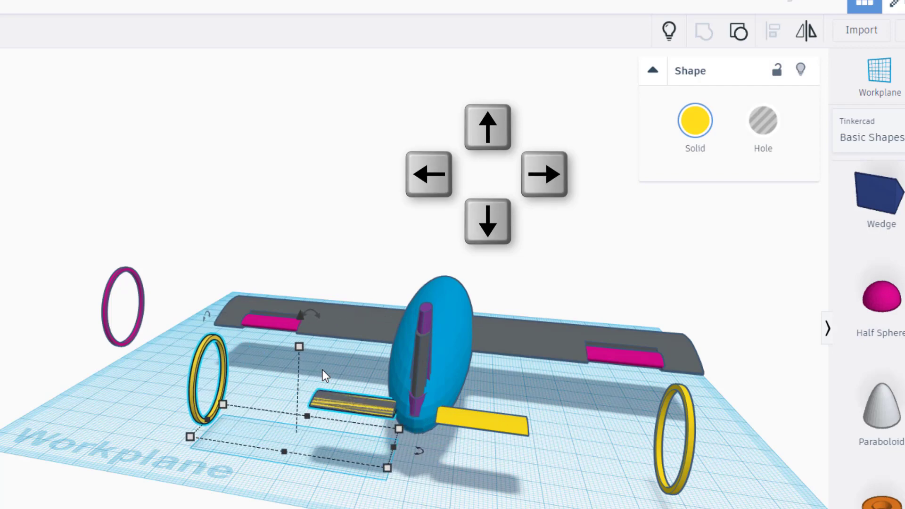
Temporarily hide the mirrored group to delete the gray elevator beneath it, and show all shapes again.
scroll(325, 375, "up", 3)
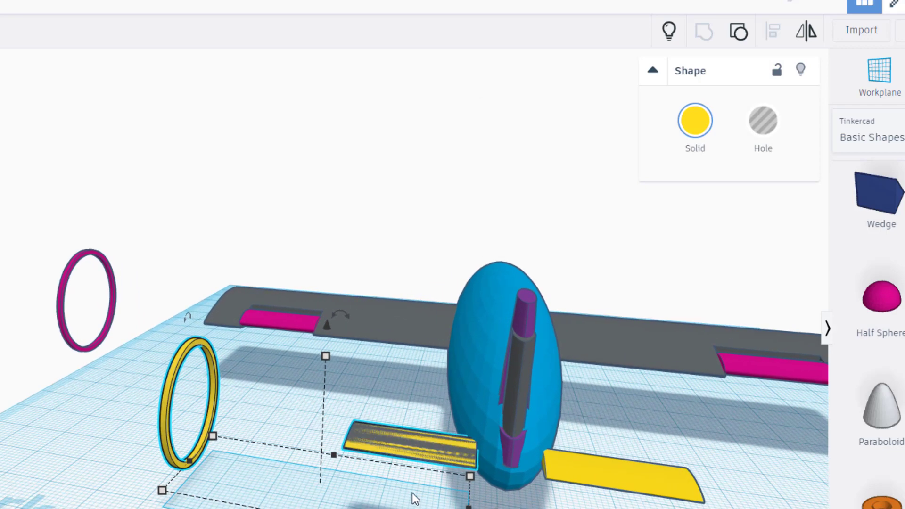
left_click(801, 70)
left_click(404, 448)
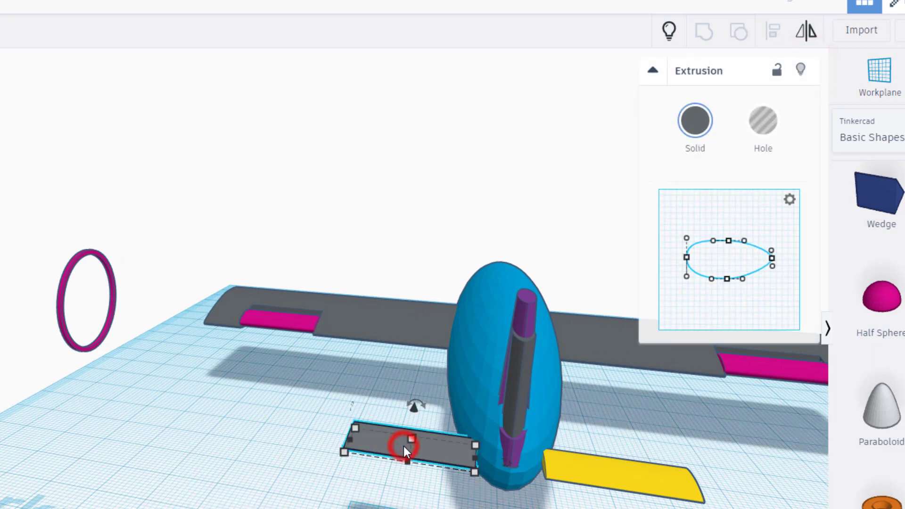
key("Delete")
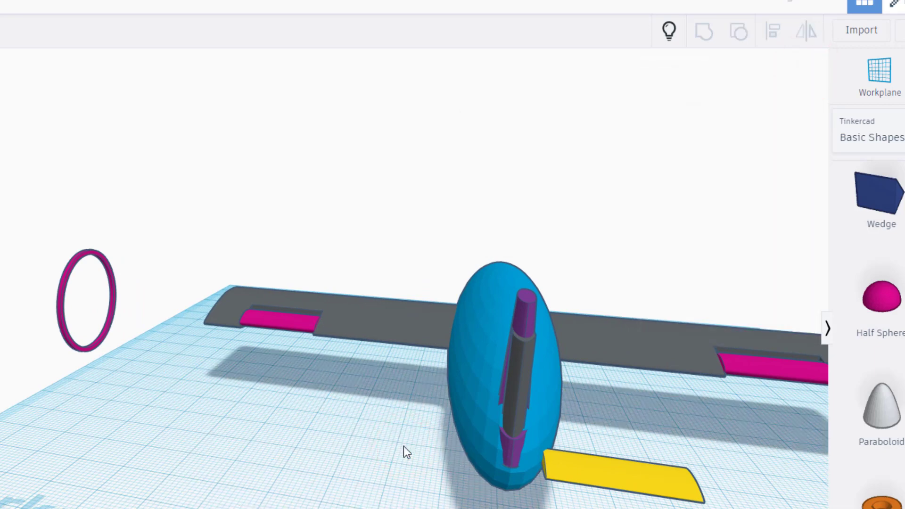
left_click(671, 33)
Rotate both yellow elevator groups slightly about the axes of their rings.
right_click_drag(266, 455, 192, 458)
left_click(184, 454)
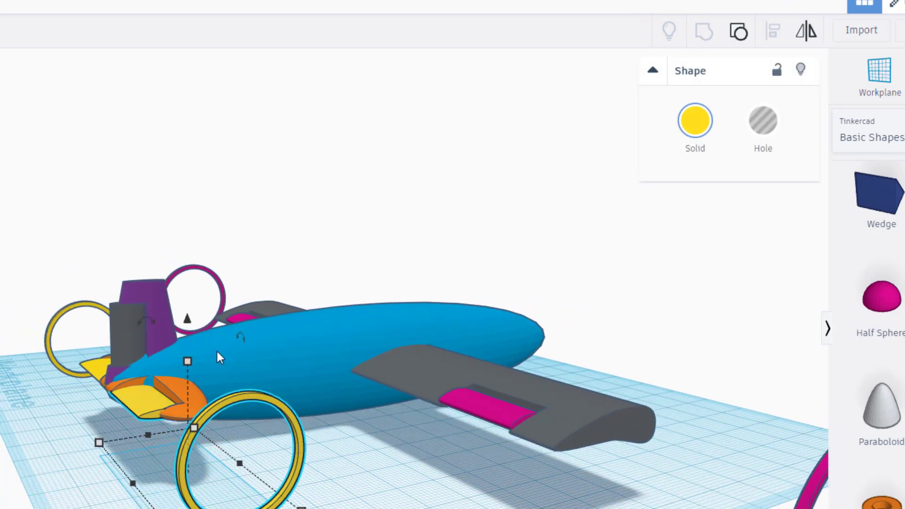
mouse_move(141, 323)
left_mouse_down()
mouse_move(120, 354)
mouse_move(146, 330)
left_mouse_up()
left_click(74, 308)
mouse_move(80, 289)
left_mouse_down()
mouse_move(79, 298)
mouse_move(84, 285)
left_mouse_up()
right_click_drag(487, 420, 406, 397)
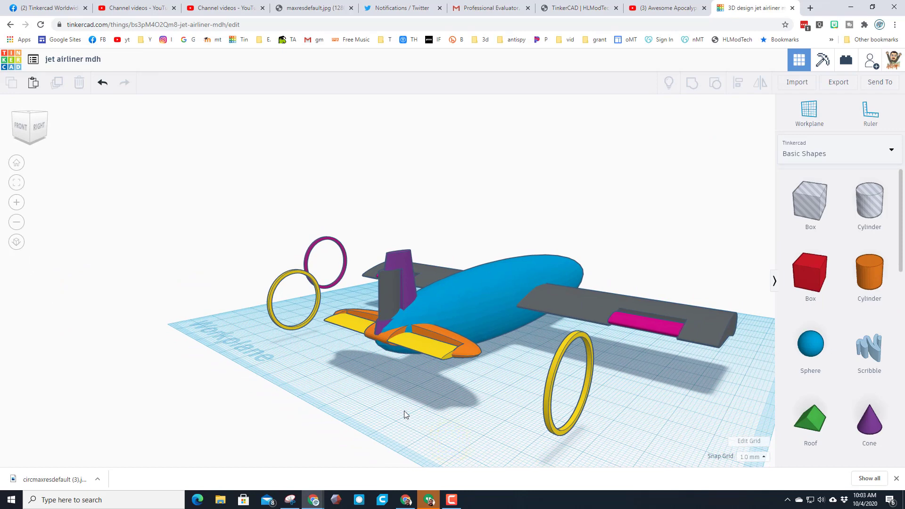
Hide the fuselage, wings, stabilizer, purple fin and both yellow elevator groups, leaving the gray rudder and the flap groups.
mouse_move(434, 278)
left_mouse_down()
mouse_move(432, 339)
mouse_move(443, 264)
left_mouse_up()
left_click(754, 109)
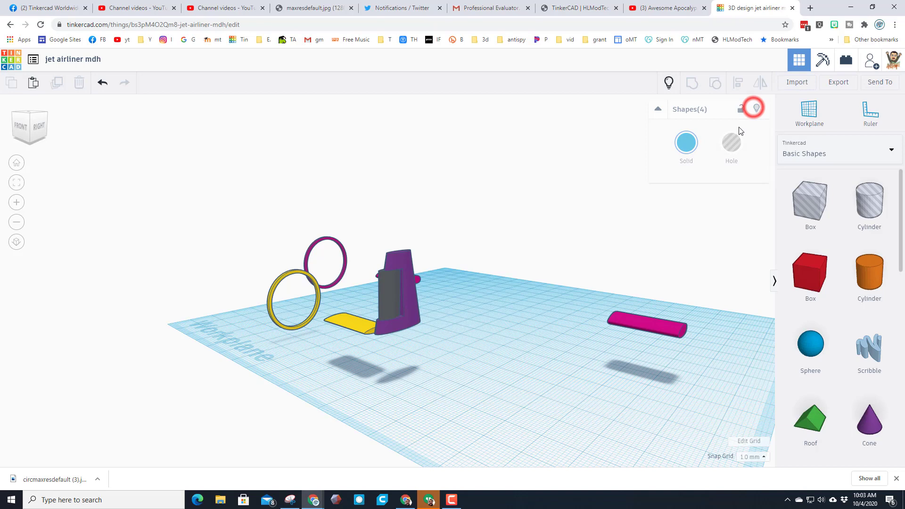
left_click(416, 318)
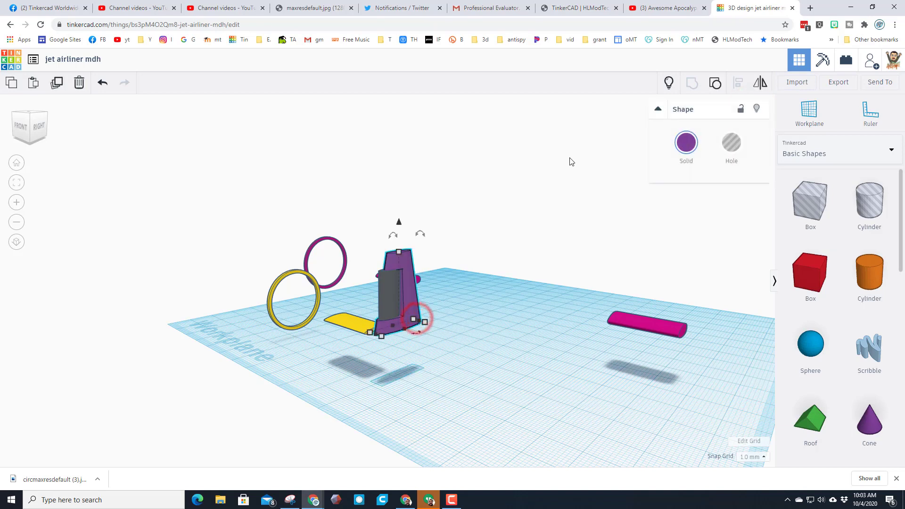
left_click(758, 110)
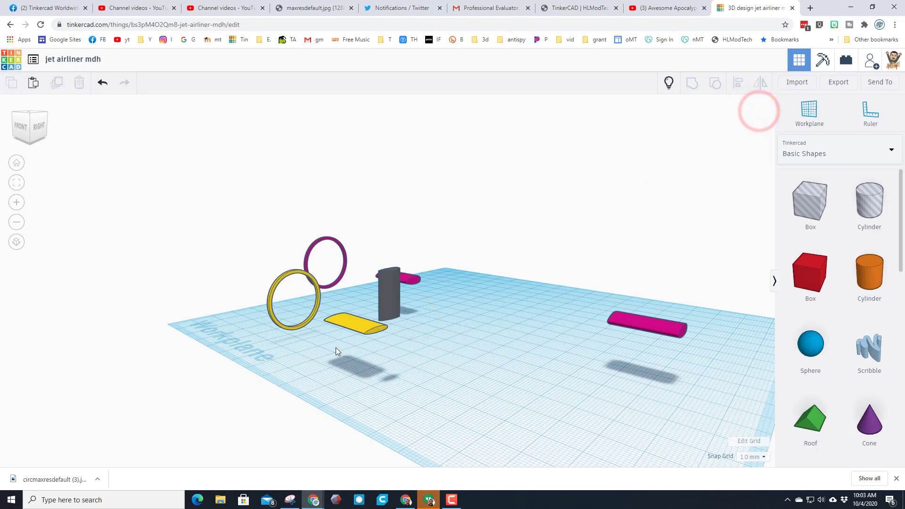
left_click_drag(323, 329, 313, 323)
left_click(757, 109)
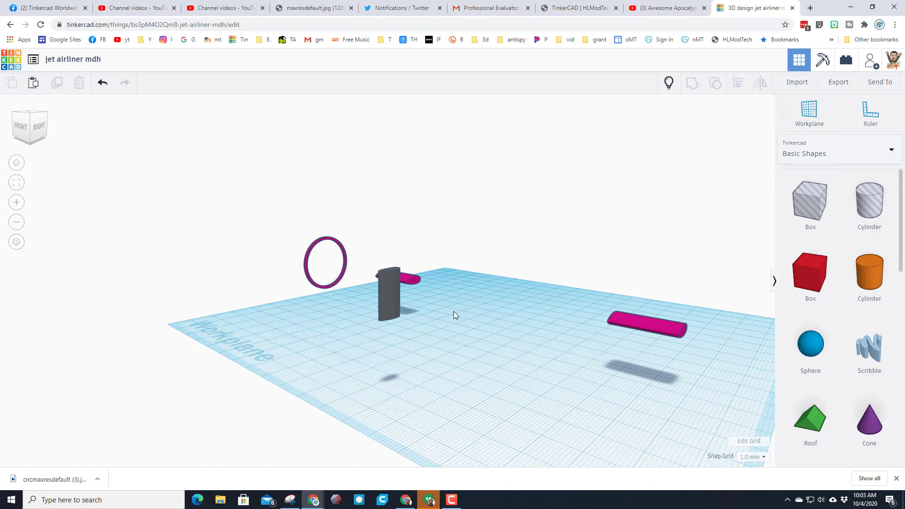
Place a workplane on the rudder's top face and add a cylinder there, scaled uniformly to 4 mm high.
right_click_drag(454, 315, 395, 376)
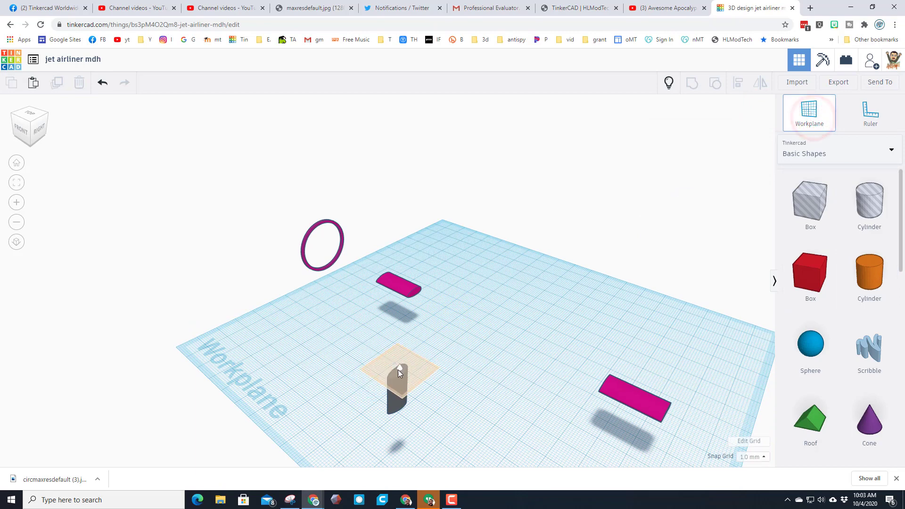
left_click(400, 369)
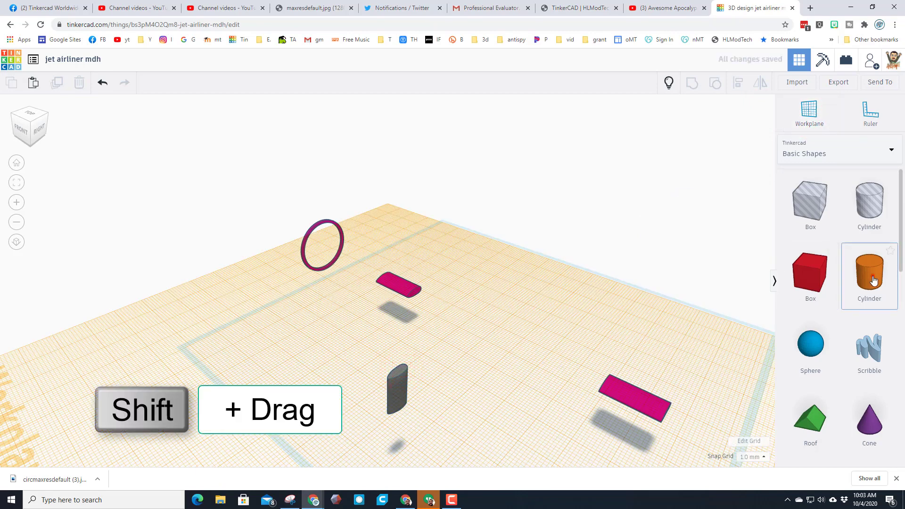
left_click_drag(873, 280, 399, 351)
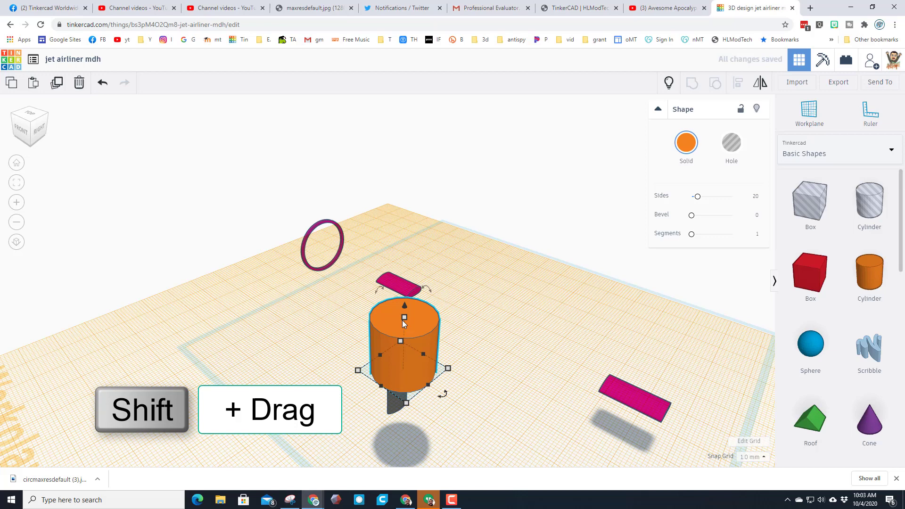
left_click_drag(404, 318, 405, 342, "shift")
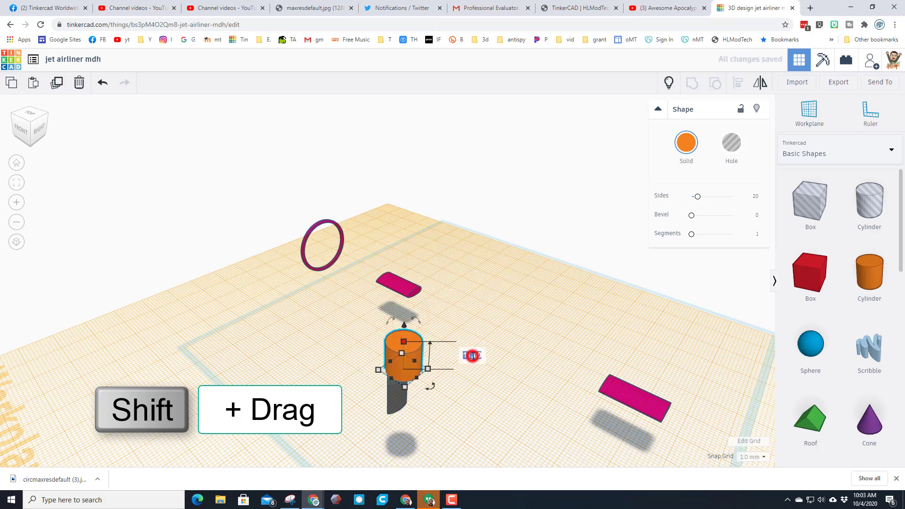
key("Return")
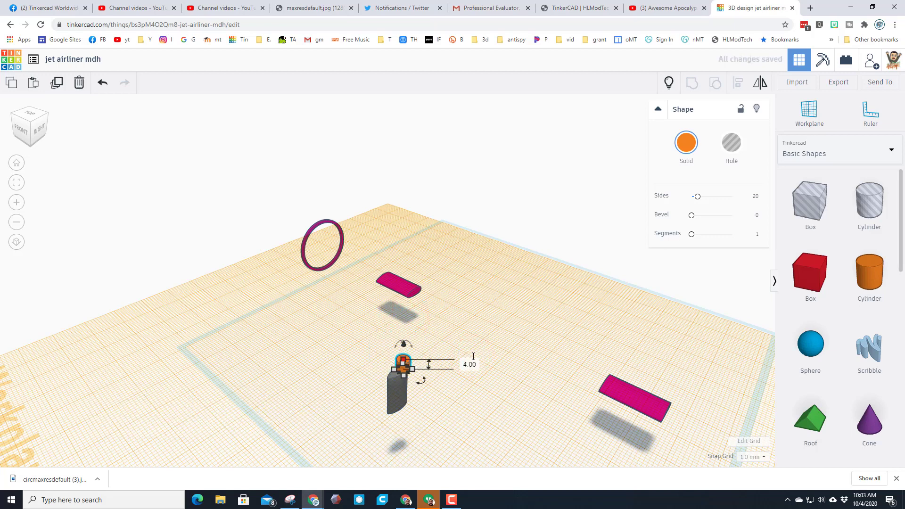
Set the small cylinder's height to 50 mm so it extends straight up from the rudder.
left_click(41, 132)
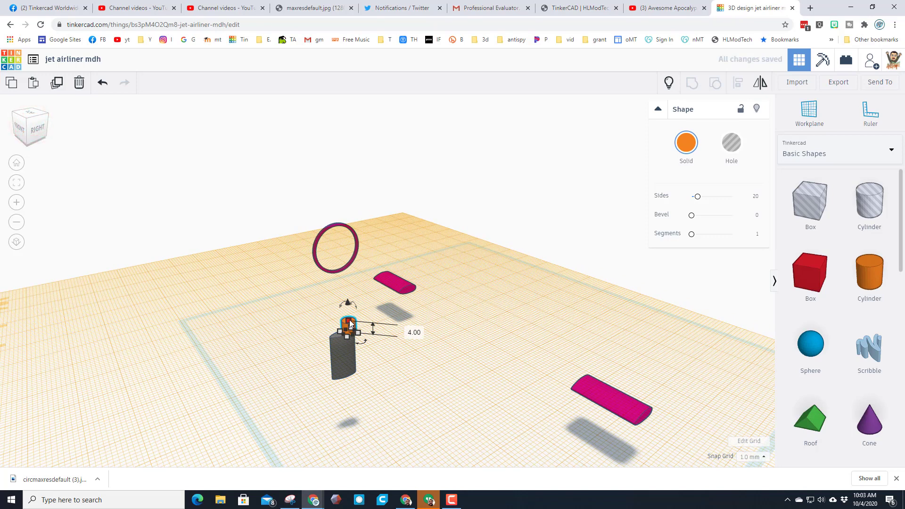
left_click_drag(349, 324, 337, 205)
left_click(410, 273)
type("50")
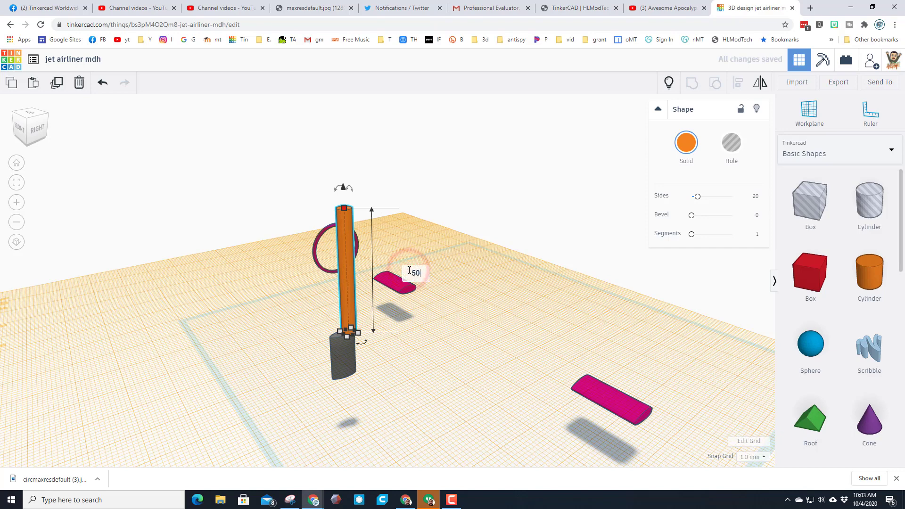
key("Return")
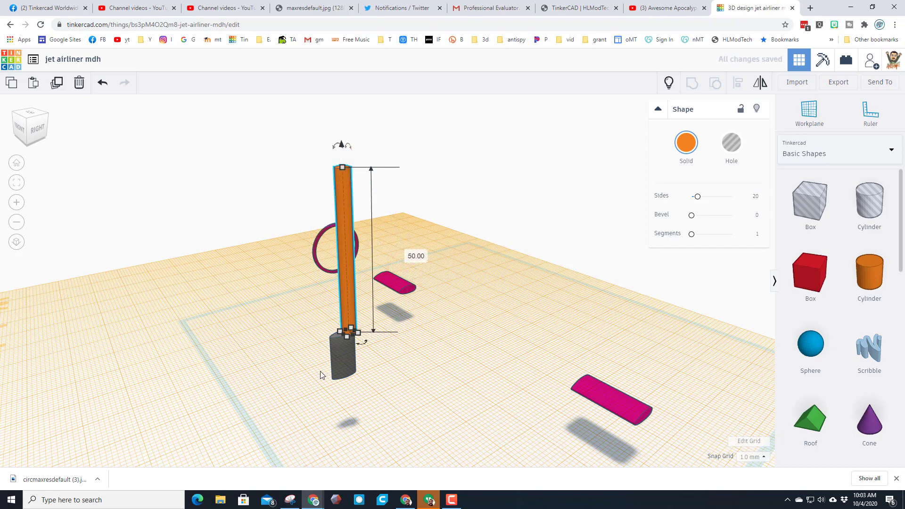
Align the orange cylinder to the gray rudder, keeping the rudder fixed, centered across its thickness and flush with its rounded hinge edge.
mouse_move(321, 371)
right_mouse_down()
mouse_move(336, 391)
mouse_move(327, 388)
right_mouse_up()
left_click(451, 398)
left_click_drag(431, 339, 372, 369)
left_click(738, 84)
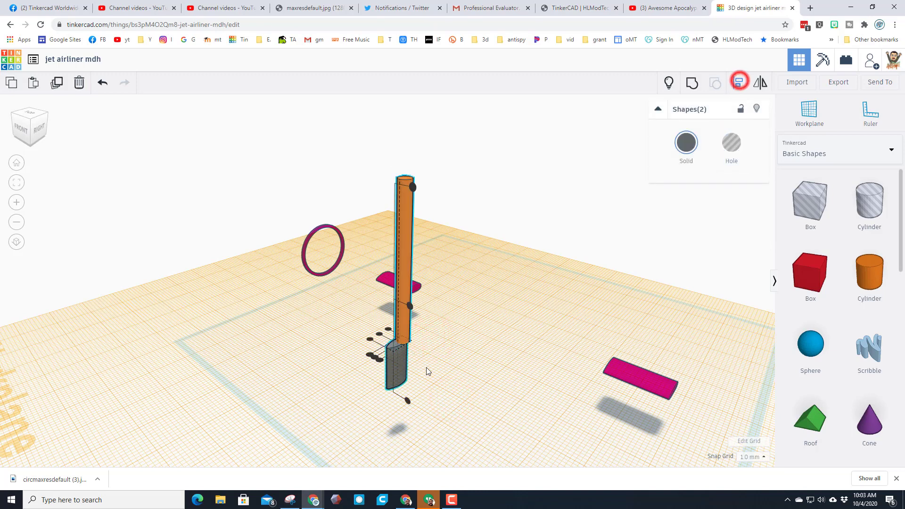
left_click(395, 377)
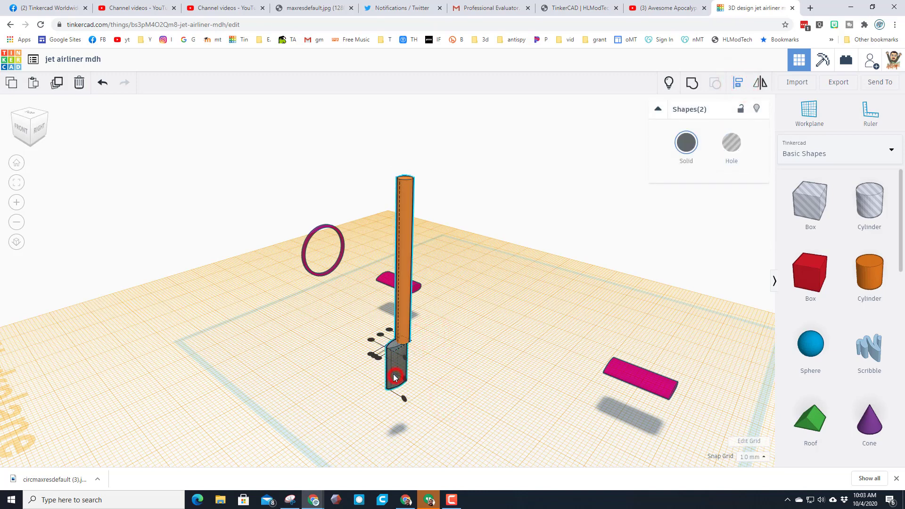
left_click(374, 357)
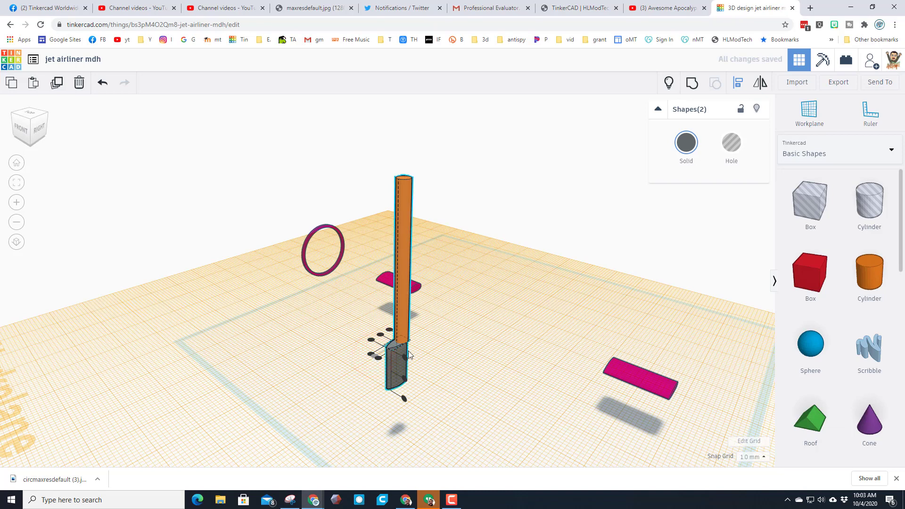
left_click(389, 332)
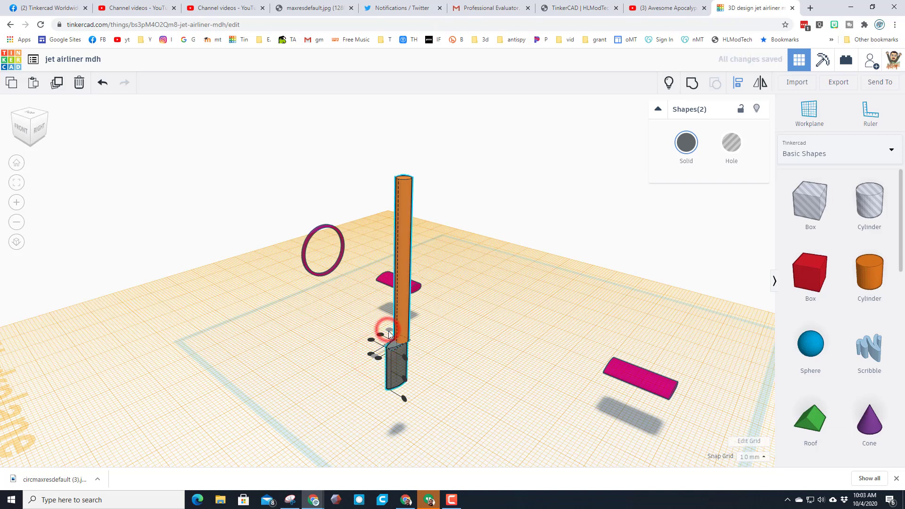
left_click(427, 359)
Lower the orange cylinder by 55 mm so it extends down below the rudder.
left_click(397, 277)
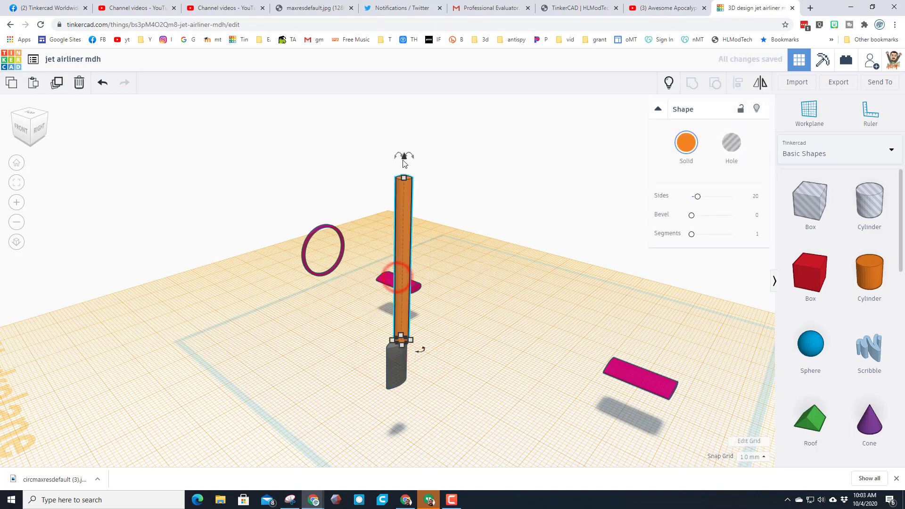
left_click_drag(403, 163, 409, 341)
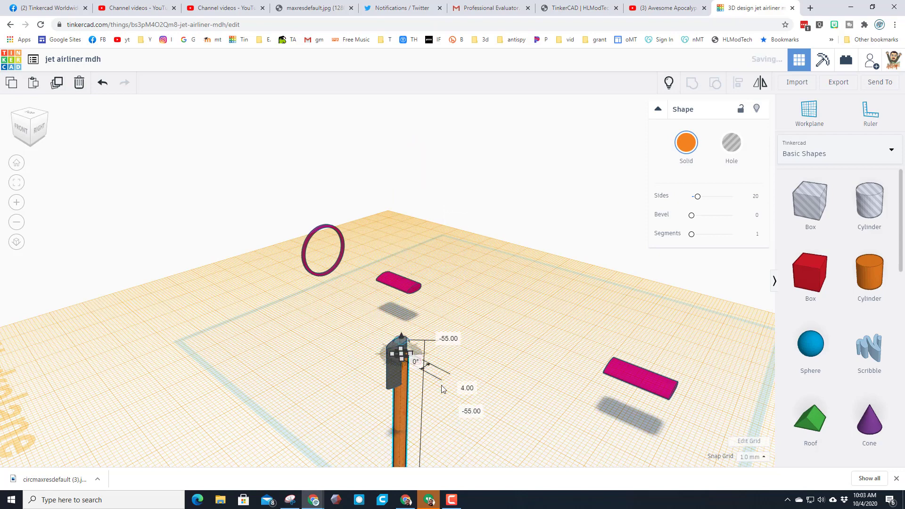
scroll(436, 393, "down", 3)
right_click_drag(430, 398, 401, 401)
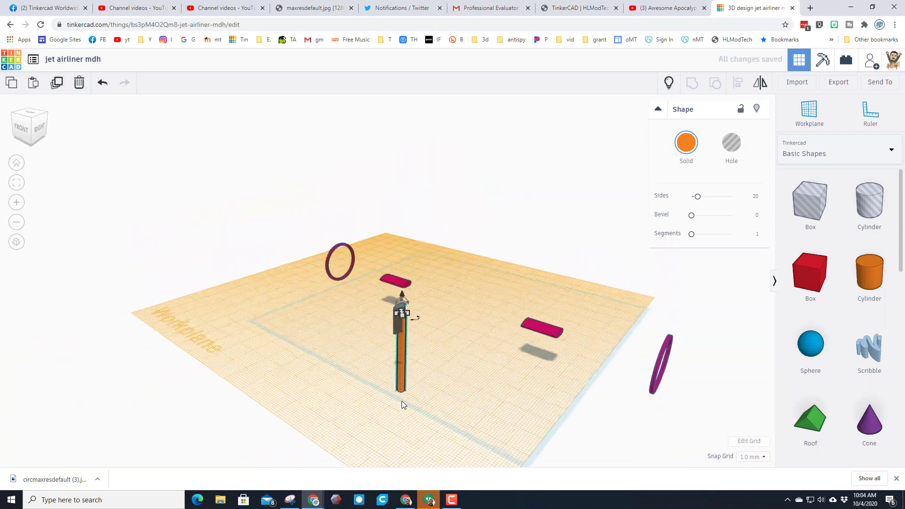
scroll(399, 401, "up", 2)
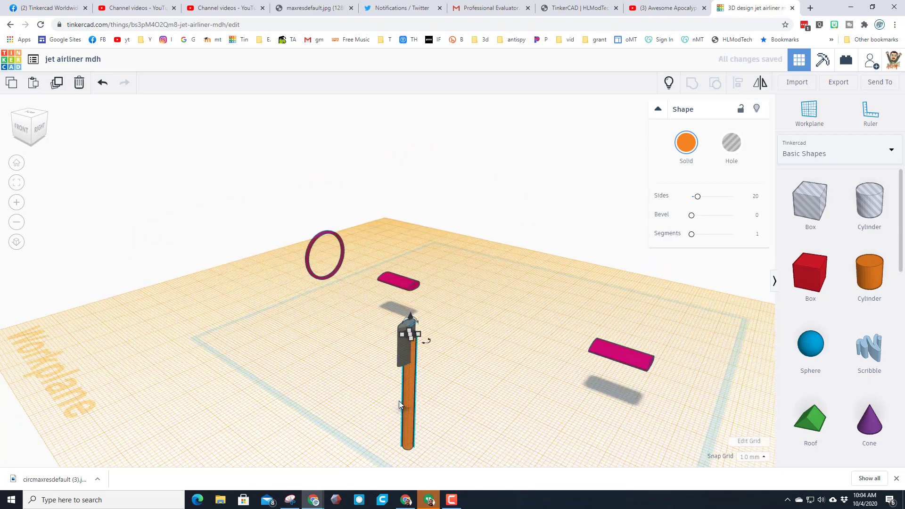
left_click(453, 364)
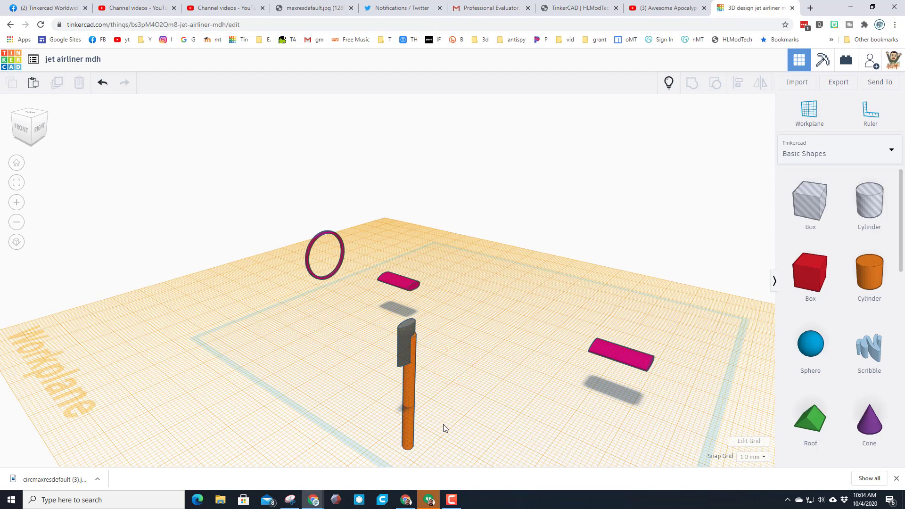
Place a workplane on the cylinder's bottom face and add a tube there with a height of 1 mm.
right_click_drag(454, 426, 443, 328)
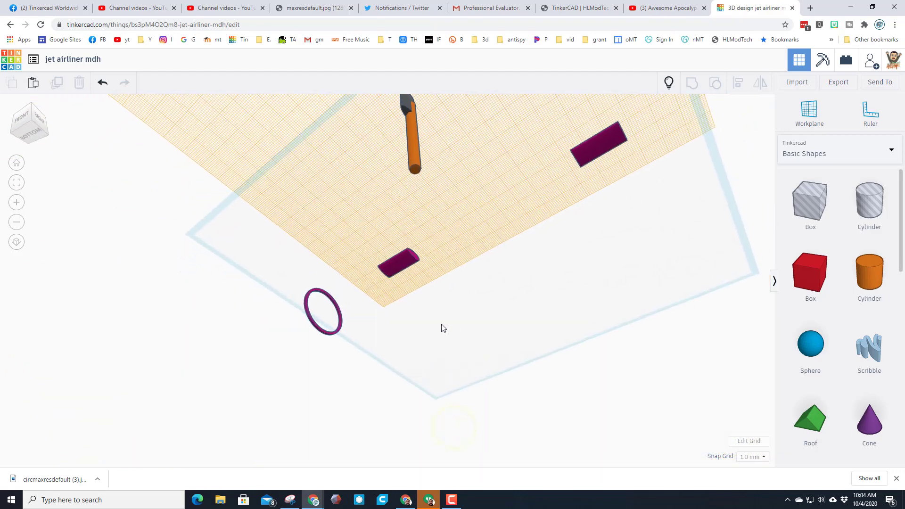
left_click(810, 119)
left_click(413, 170)
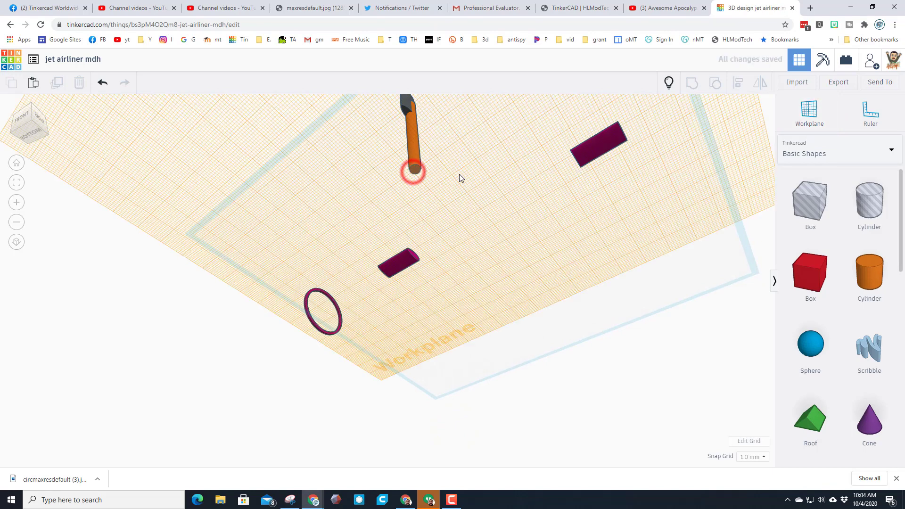
right_click_drag(460, 176, 476, 257)
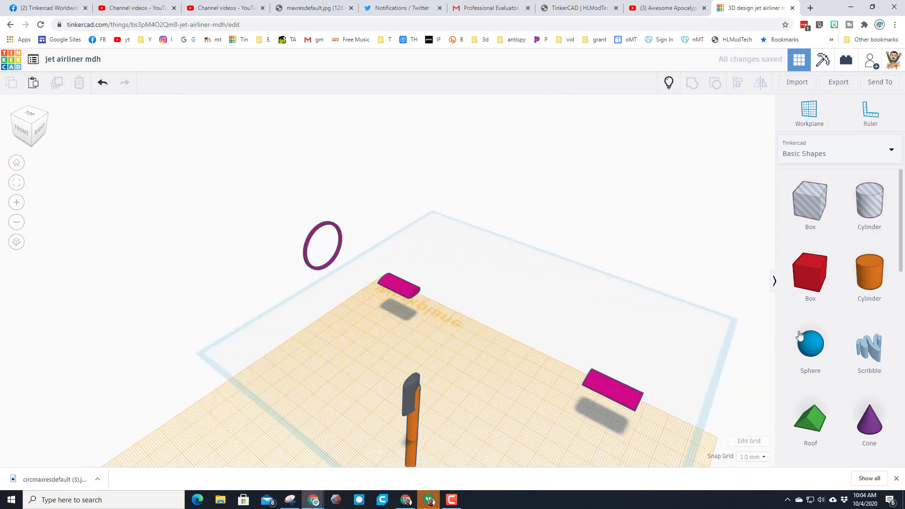
scroll(808, 340, "down", 10)
mouse_move(808, 315)
left_mouse_down()
mouse_move(707, 336)
mouse_move(401, 467)
mouse_move(411, 444)
left_mouse_up()
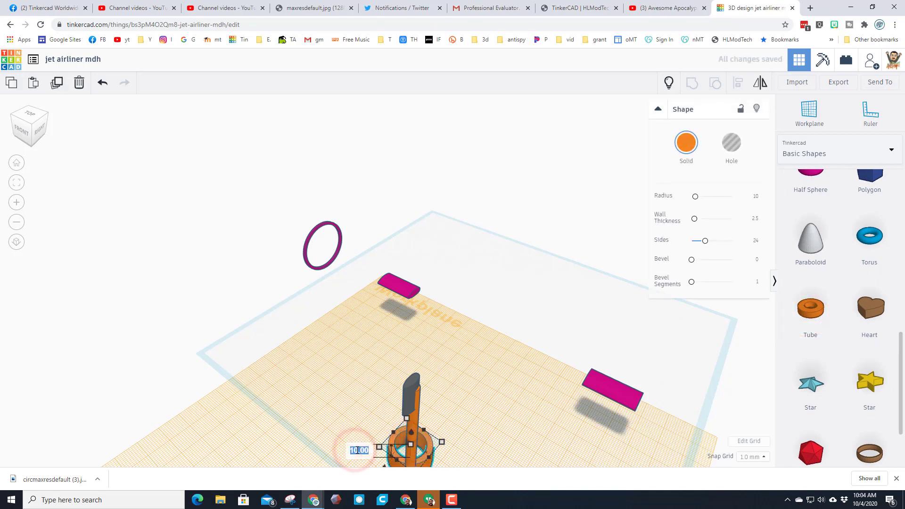
type("1")
key("Return")
Set the tube's radius to 15, wall thickness to 1 and sides to 64.
left_click(756, 196)
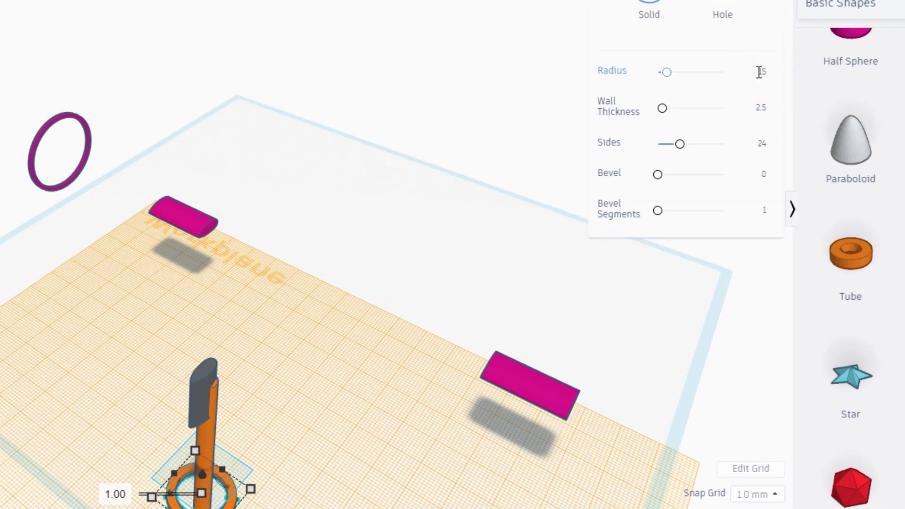
key("Return")
type("1")
key("Return")
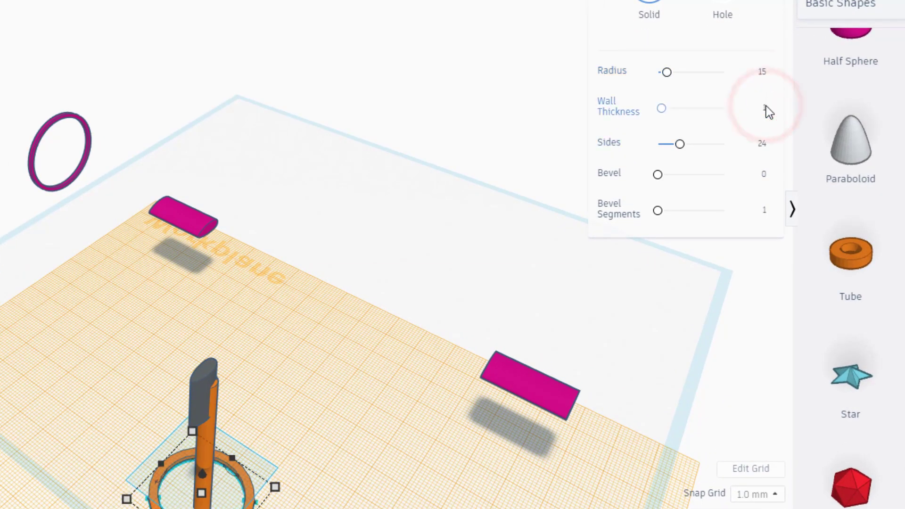
left_click_drag(678, 151, 726, 152)
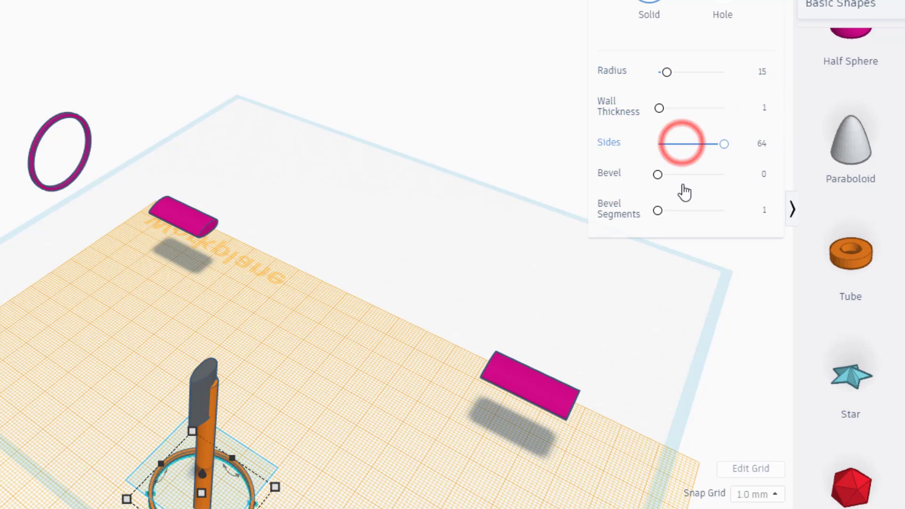
scroll(434, 269, "down", 4)
Align the thin ring with the orange cylinder so both share the same center, and check it from above.
left_click(228, 342)
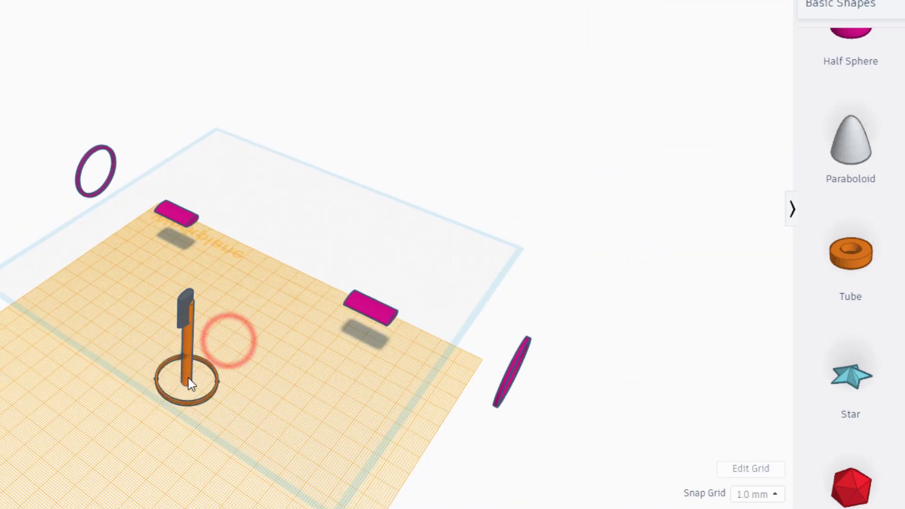
left_click_drag(143, 370, 219, 395)
left_click(761, 1)
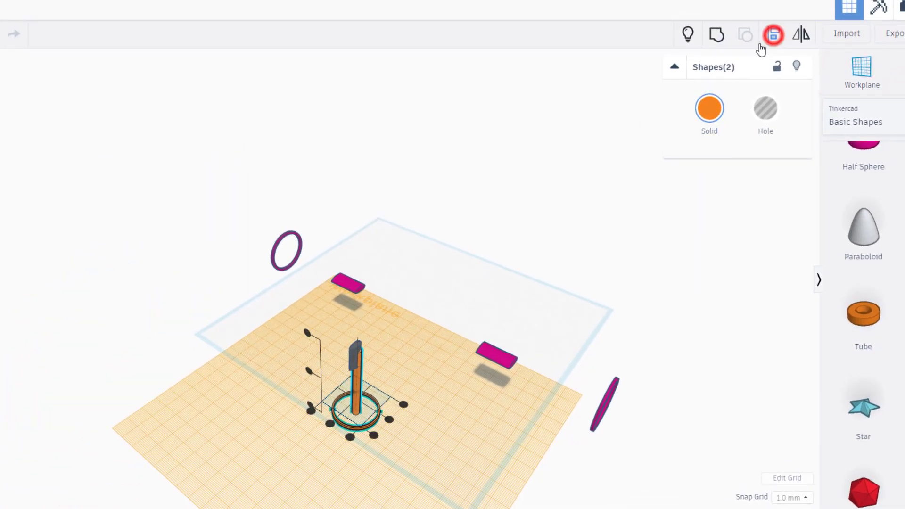
left_click(354, 393)
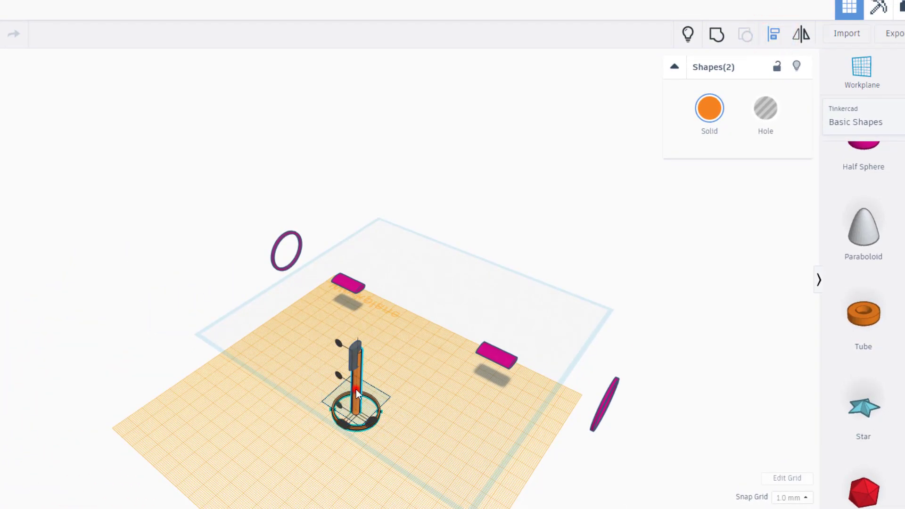
scroll(347, 435, "up", 2)
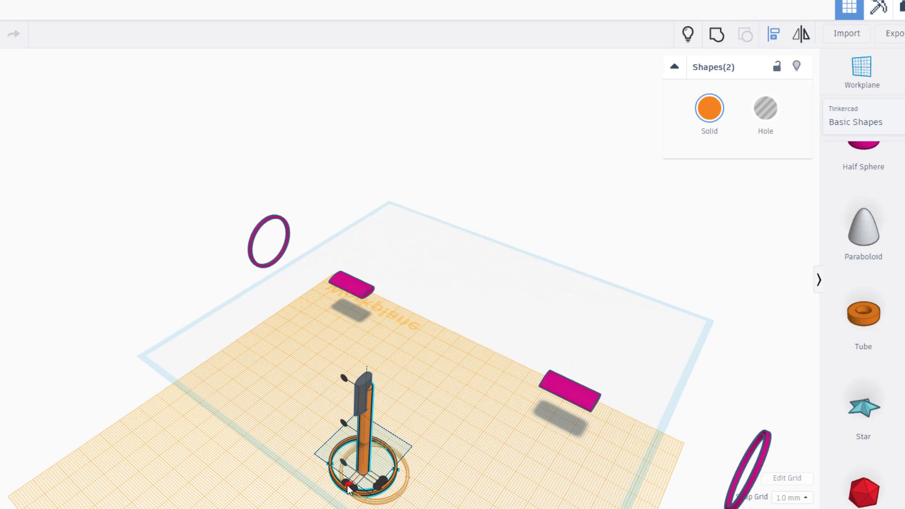
left_click(380, 488)
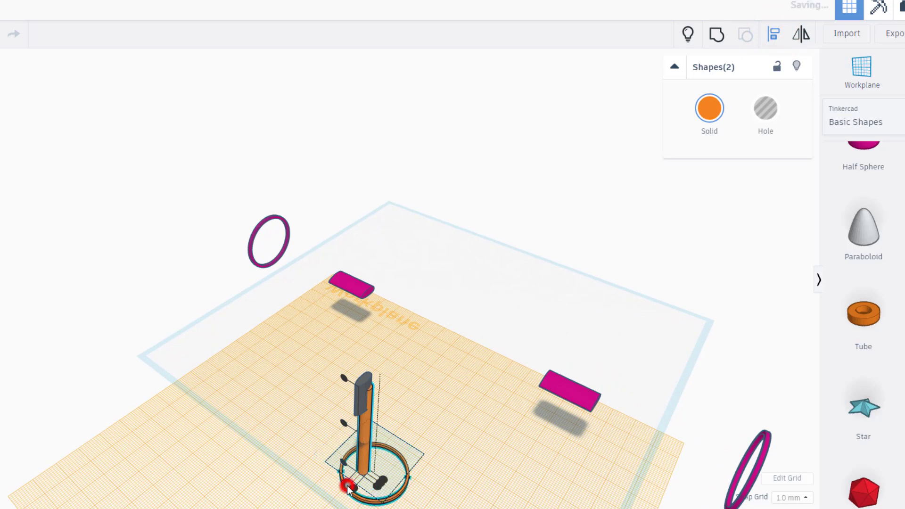
left_click(379, 487)
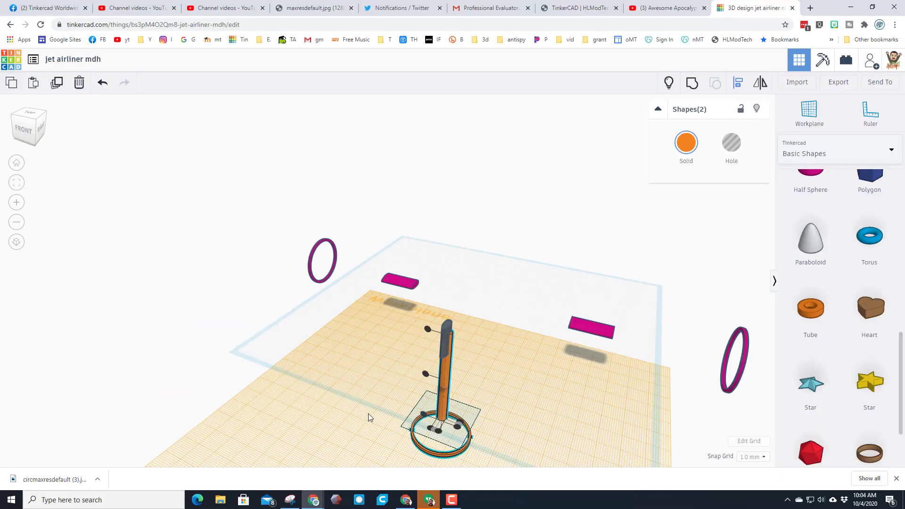
left_click(33, 112)
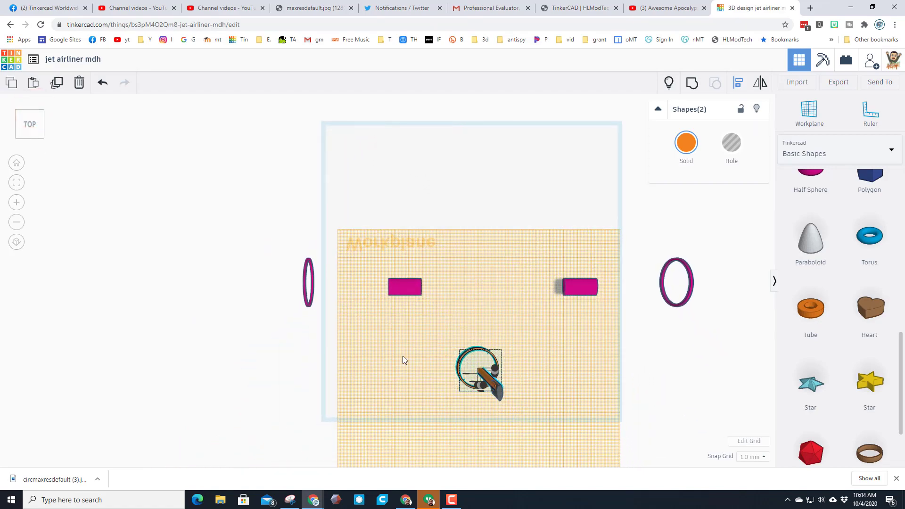
left_click(20, 183)
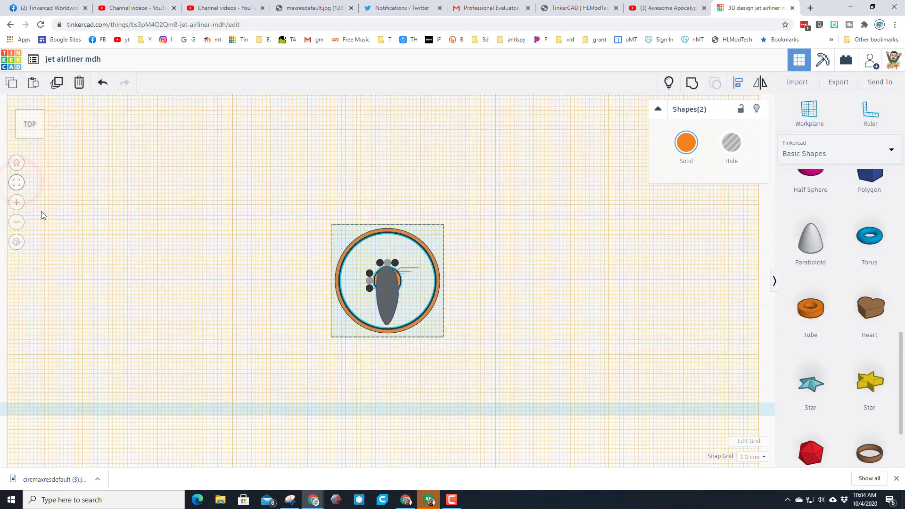
Delete the orange guide cylinder, leaving the ring below the rudder.
right_click_drag(343, 396, 273, 321)
left_click(455, 300)
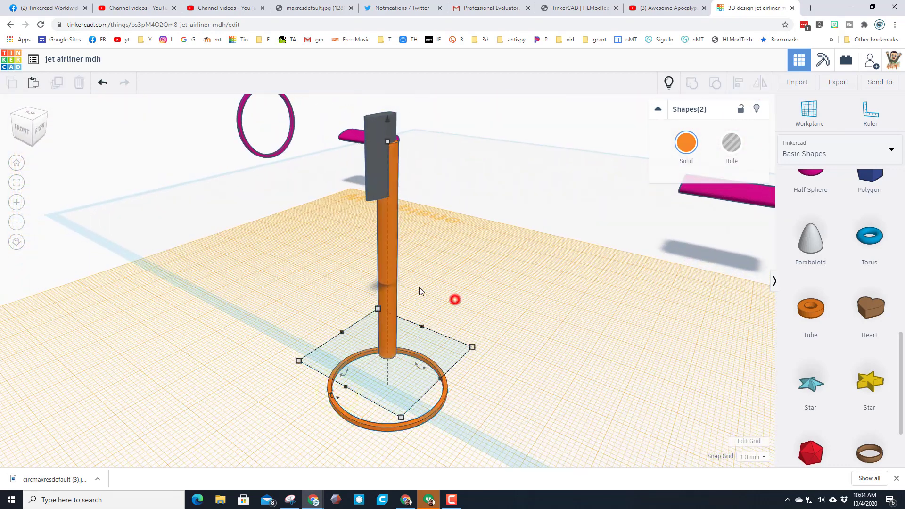
left_click(396, 268)
key("Delete")
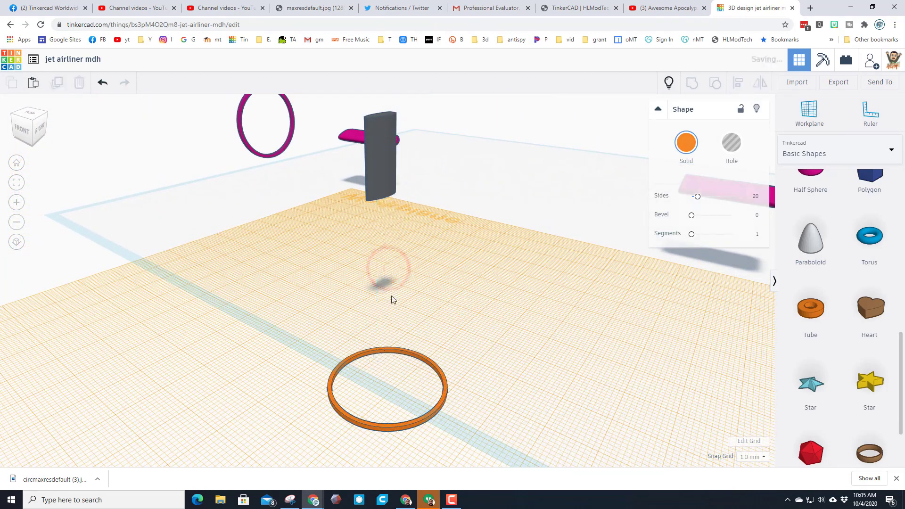
Group the rudder with its ring and color the group green.
left_click(29, 115)
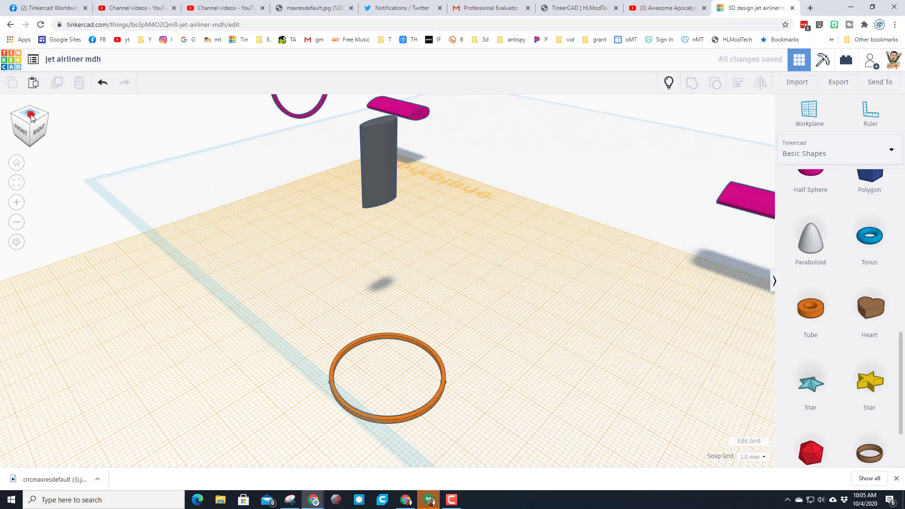
left_click_drag(275, 187, 458, 353)
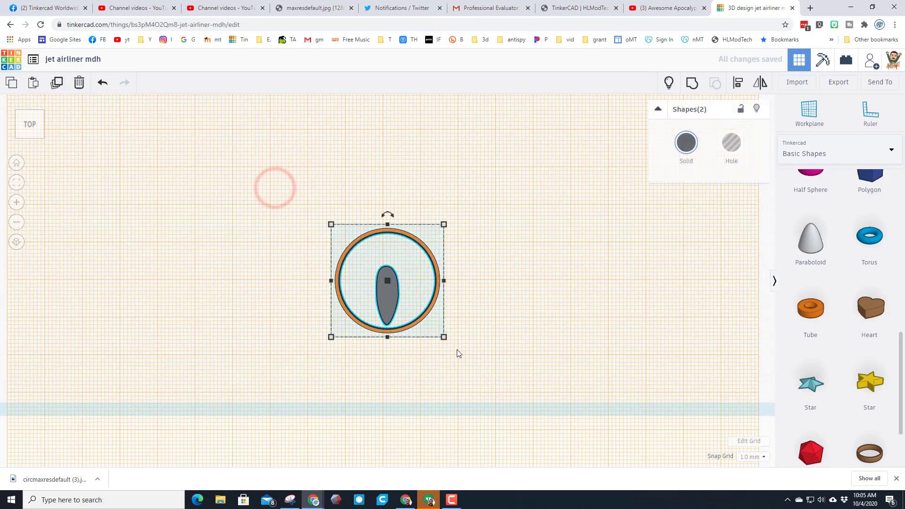
left_click(693, 90)
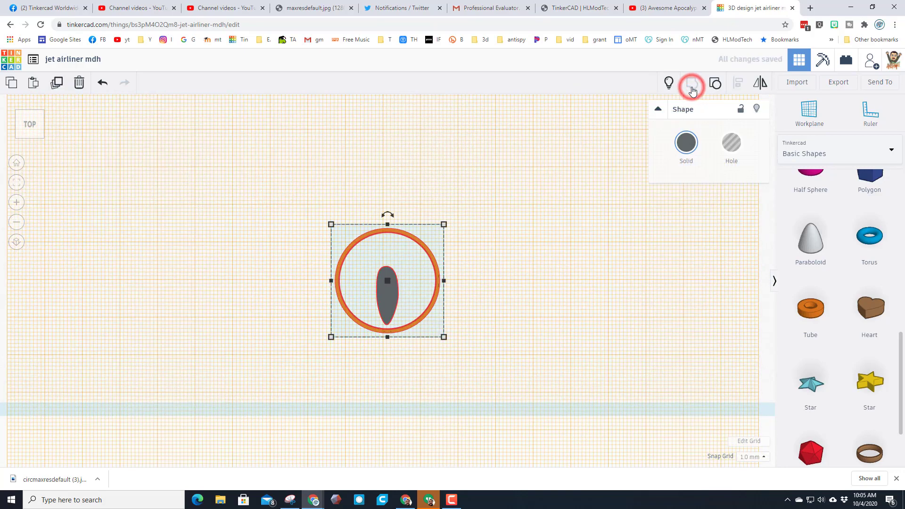
left_click(691, 149)
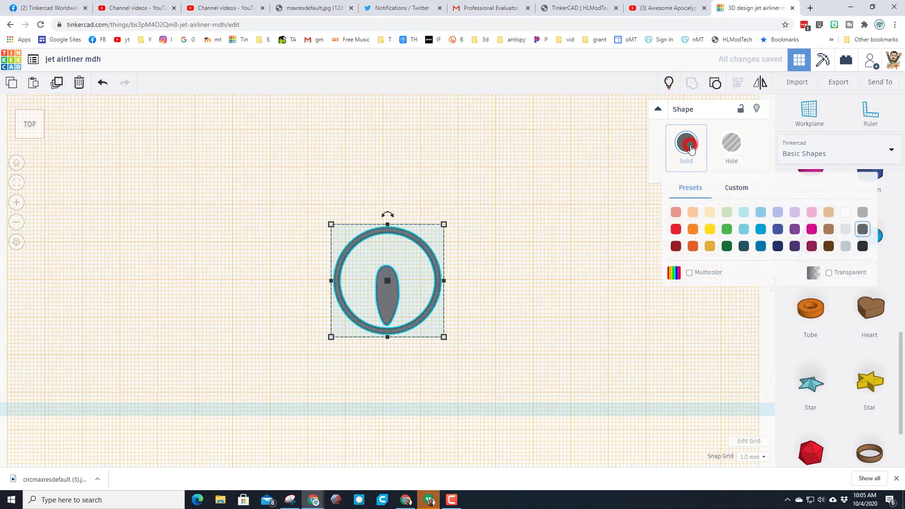
left_click(731, 236)
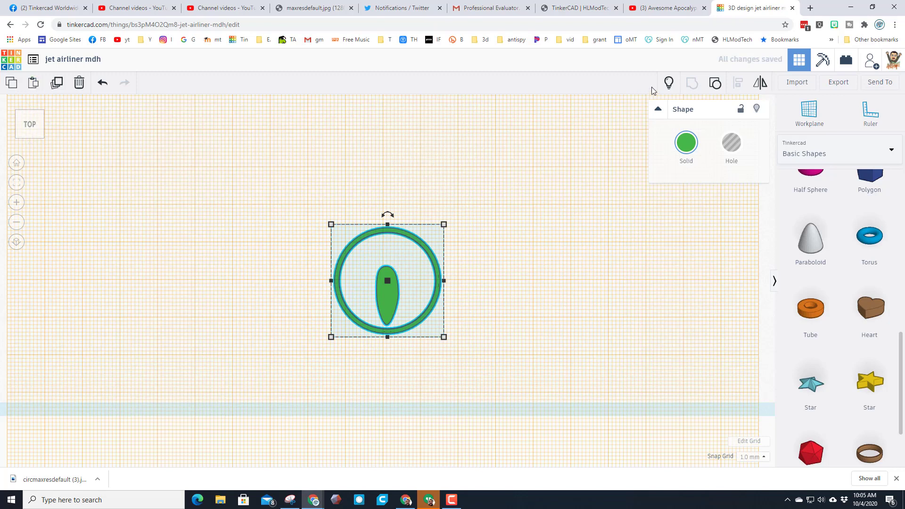
Show all hidden airplane parts and return the workplane to the default ground plane.
left_click(669, 82)
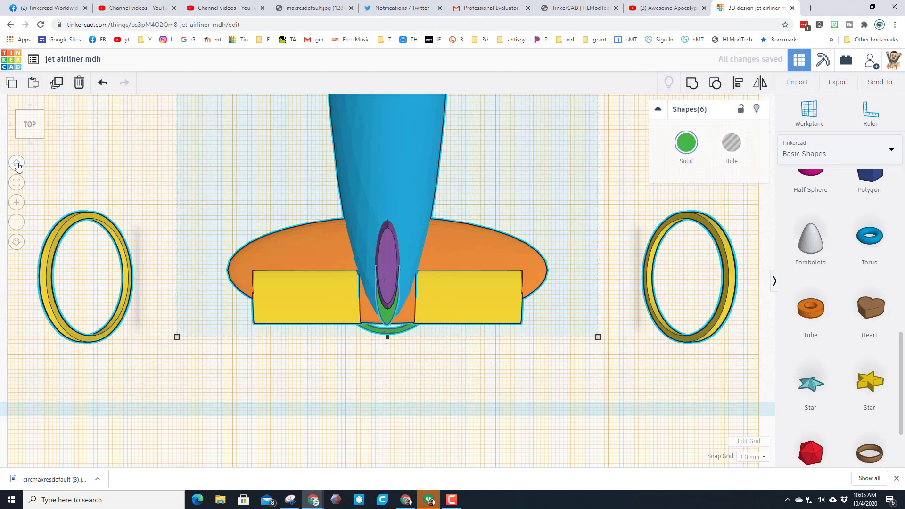
left_click(17, 163)
left_click(809, 111)
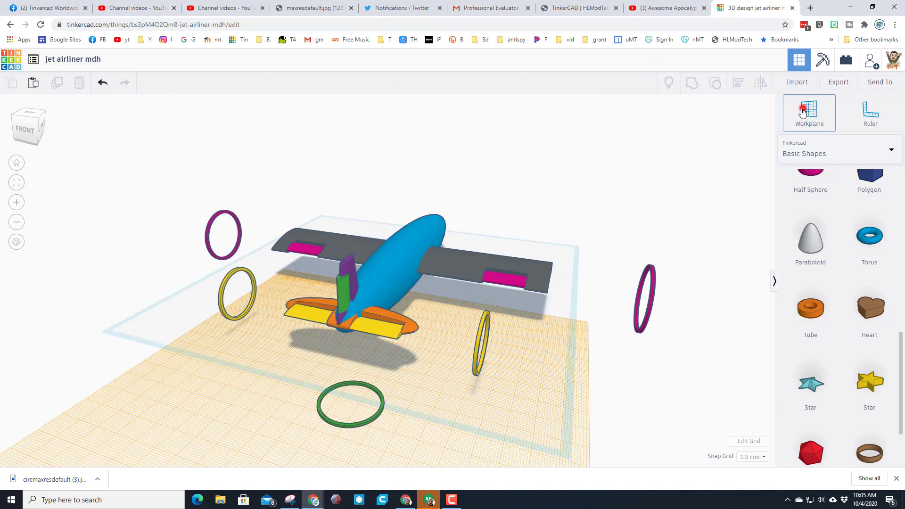
left_click(171, 315)
Test-rotate the green rudder about its hinge and tilt the right yellow elevator about its ring's axis.
left_click(348, 302)
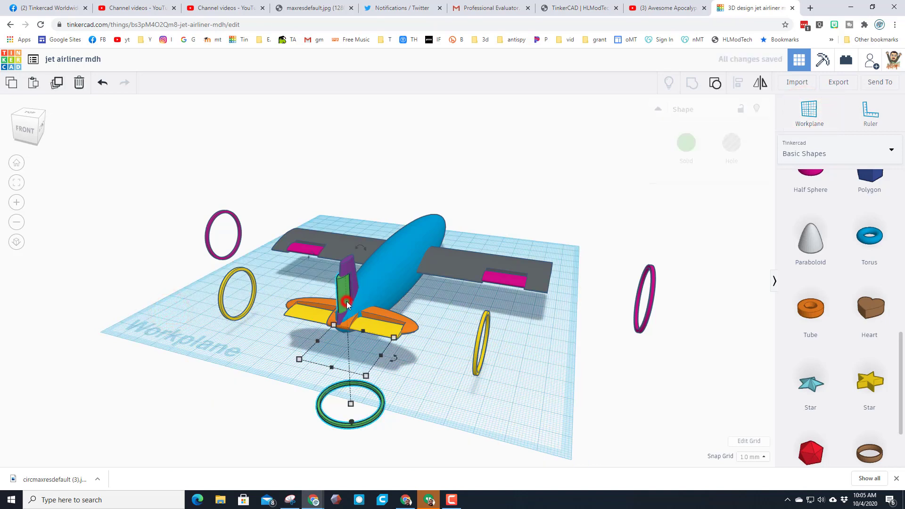
left_click(398, 360)
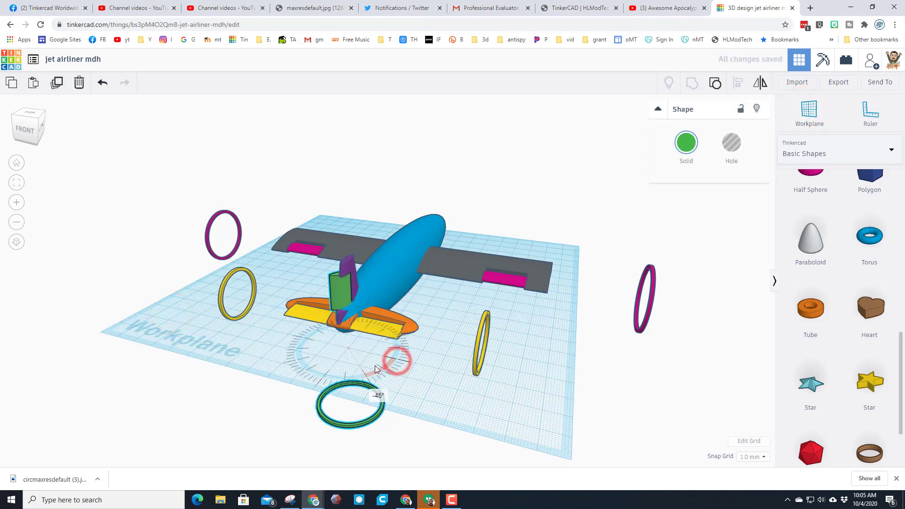
left_click(478, 359)
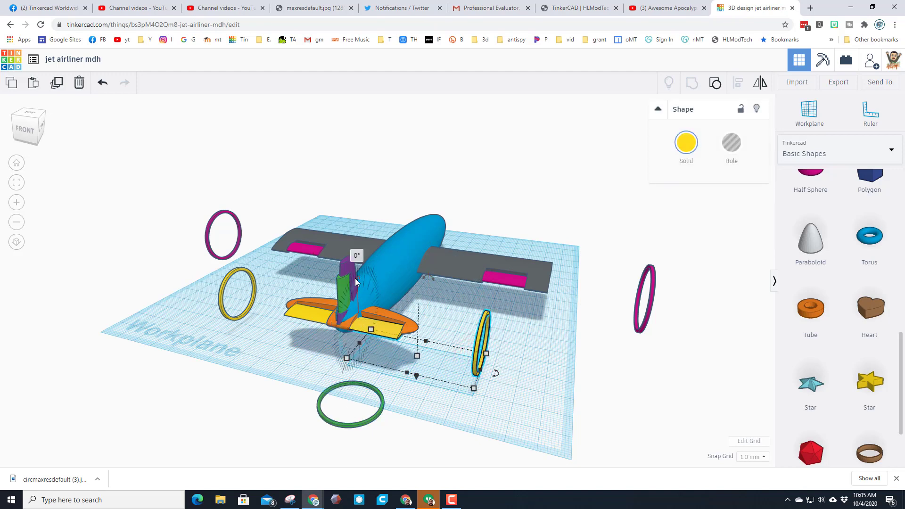
left_click_drag(353, 253, 330, 217)
Rotate the left wing's magenta flap about its hinge using its grouped ring.
left_click(314, 244)
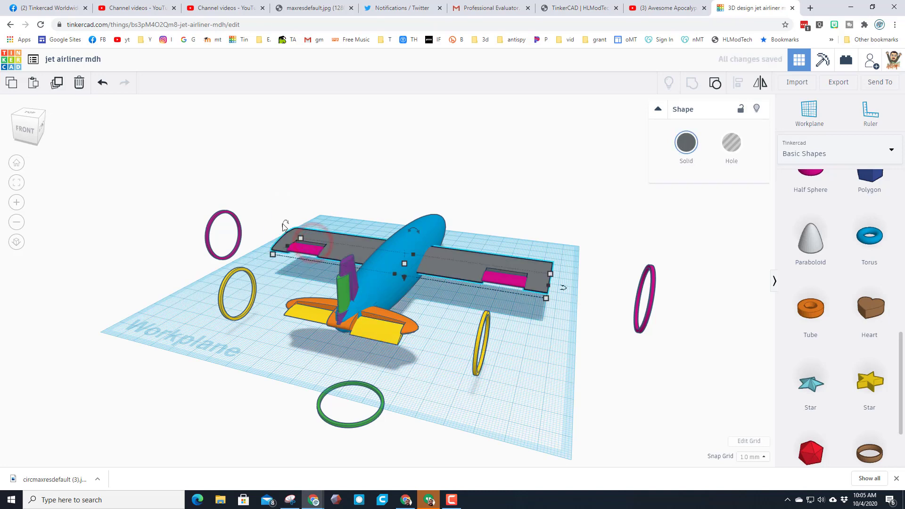
left_click(222, 213)
left_click_drag(216, 200, 233, 182)
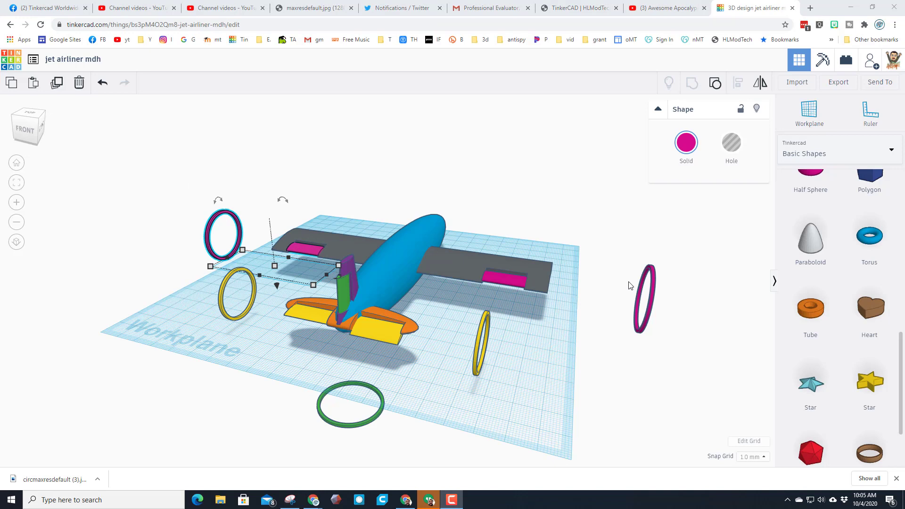
Edit the right flap's group and move its ring inward, closer to the right wingtip.
left_click(507, 278)
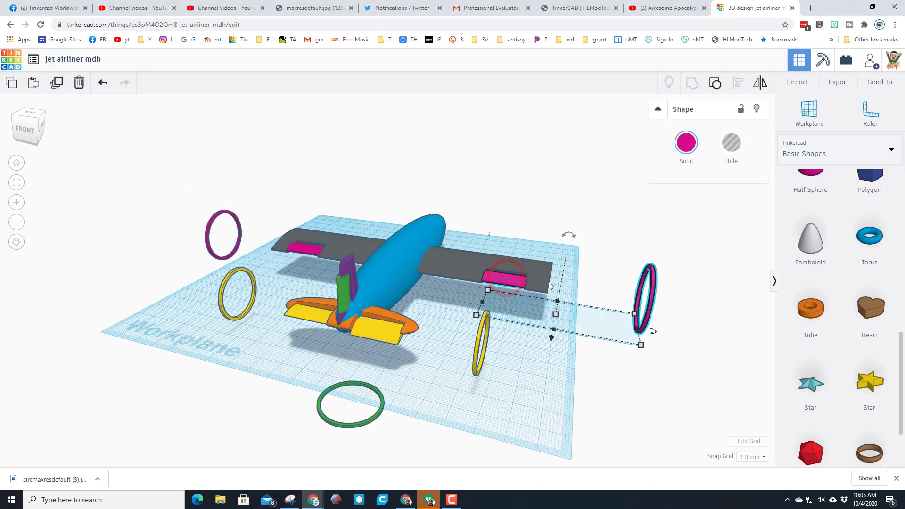
left_click(500, 279)
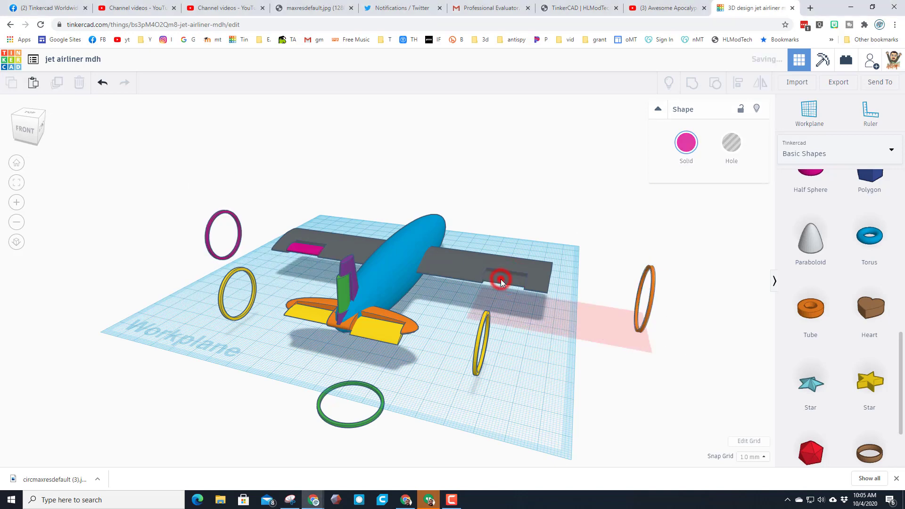
left_click(653, 309)
key("Left")
key("Left")
key("Left")
key("Left")
key("Left")
key("Left")
key("Left")
key("Left")
key("Left")
key("Left")
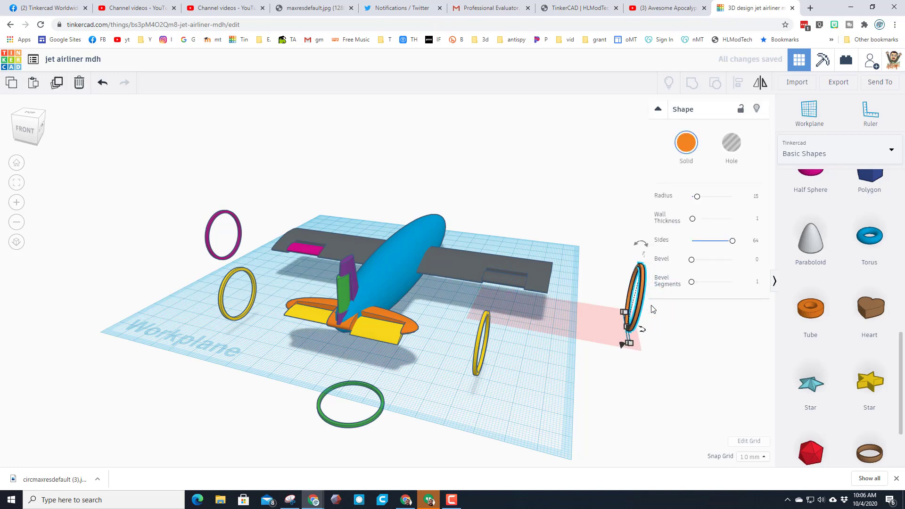
key("Left")
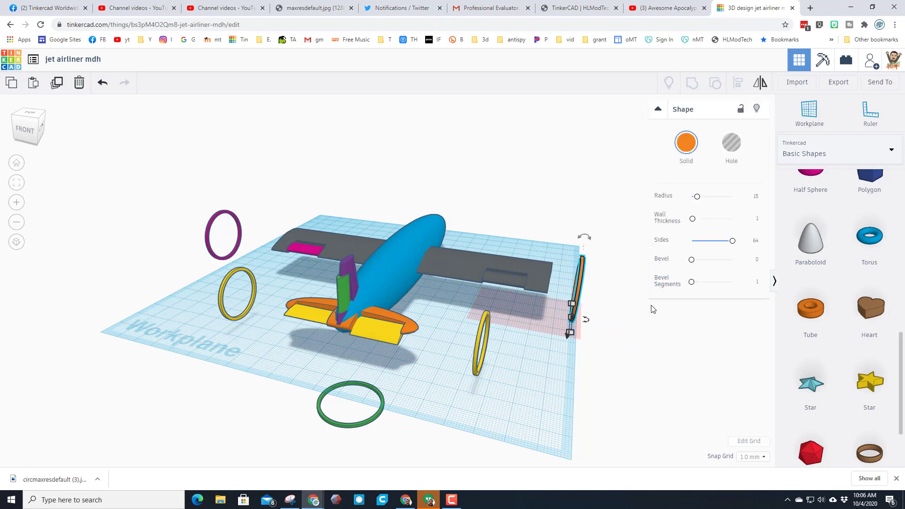
left_click(543, 388)
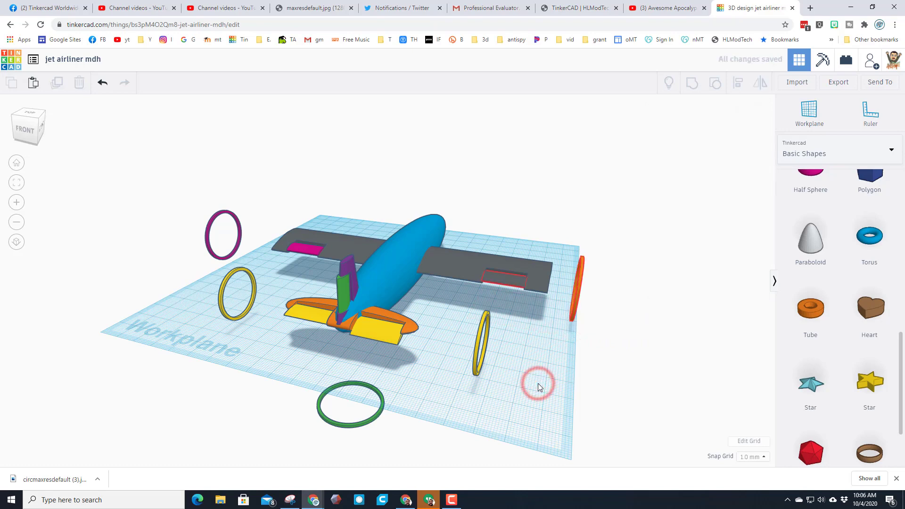
Edit the left flap's group and move its ring inward, closer to the left wingtip.
right_click_drag(423, 366, 172, 329)
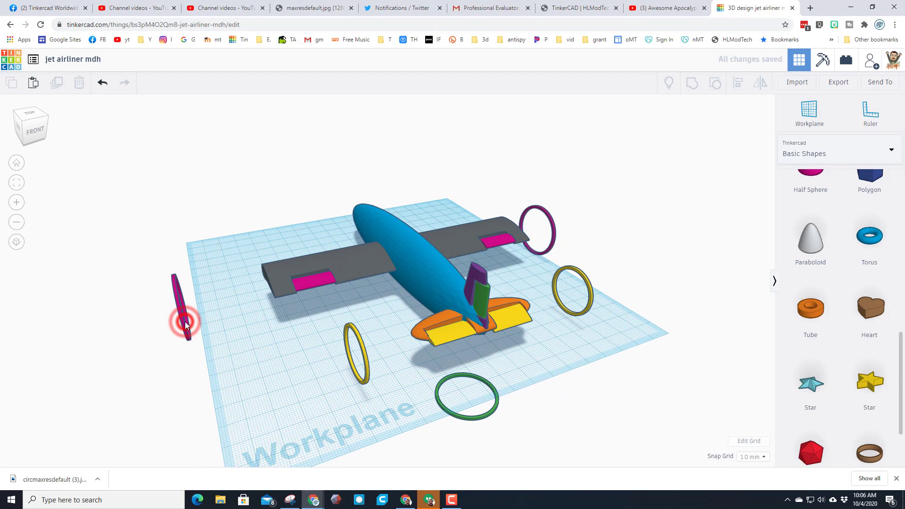
left_click_drag(186, 324, 180, 305)
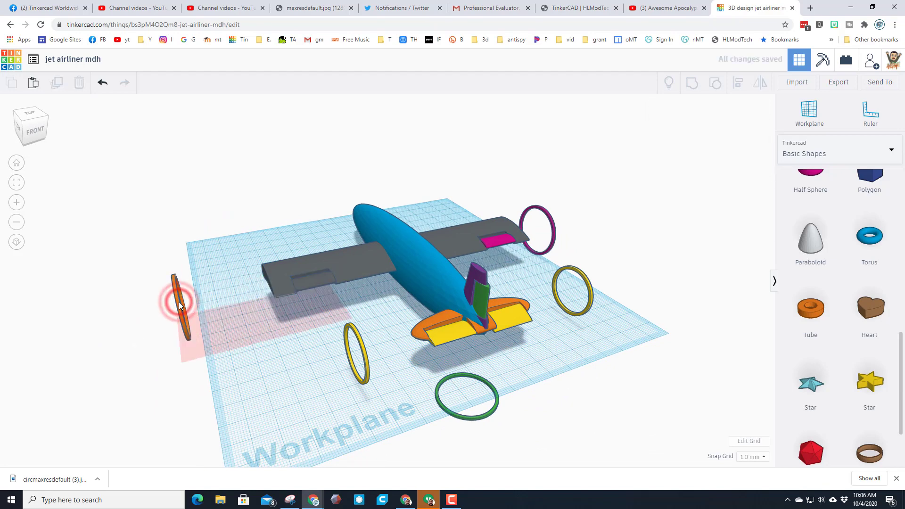
key("Right")
key("Right")
key("Right")
key("Right")
key("Right")
key("Right")
key("Right")
key("Right")
key("Right")
key("Right")
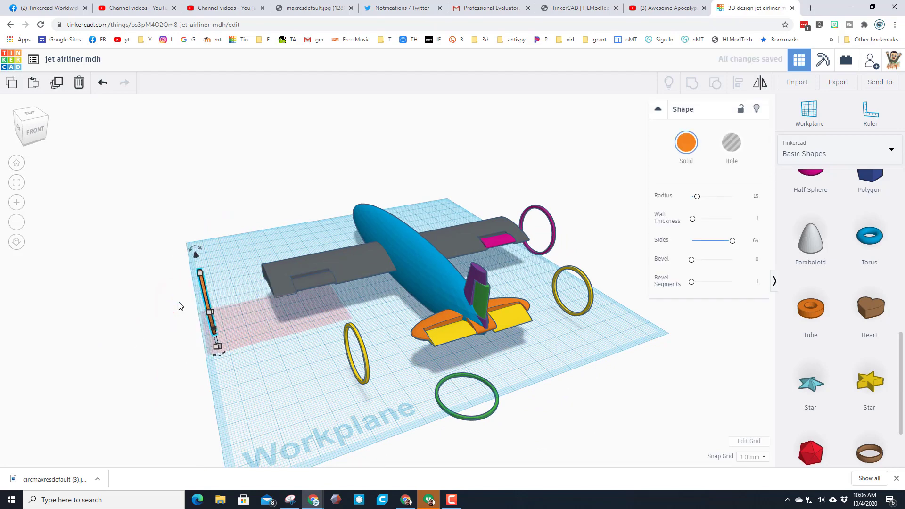
key("Right")
key("Right")
key("Right")
key("Right")
left_click(289, 370)
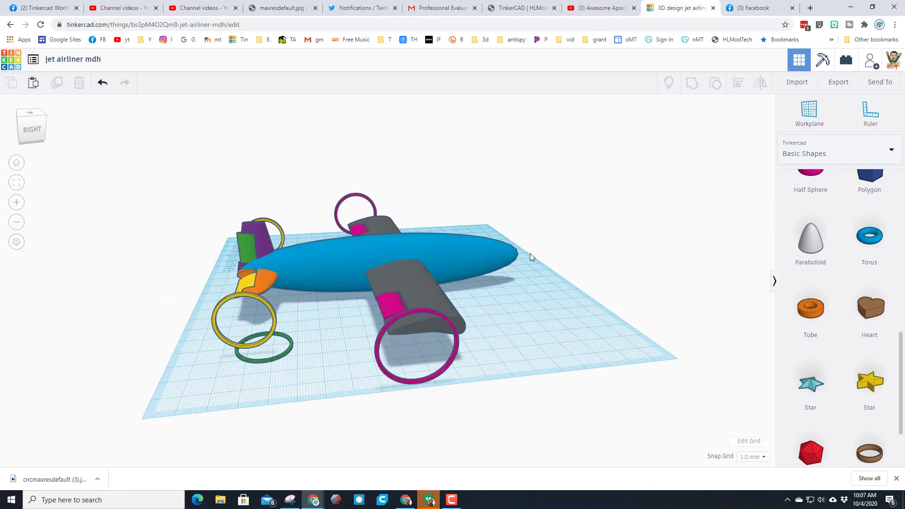
Add a solid box beside the fuselage, make it 37 mm tall, and place the workplane on its side face.
scroll(801, 212, "up", 10)
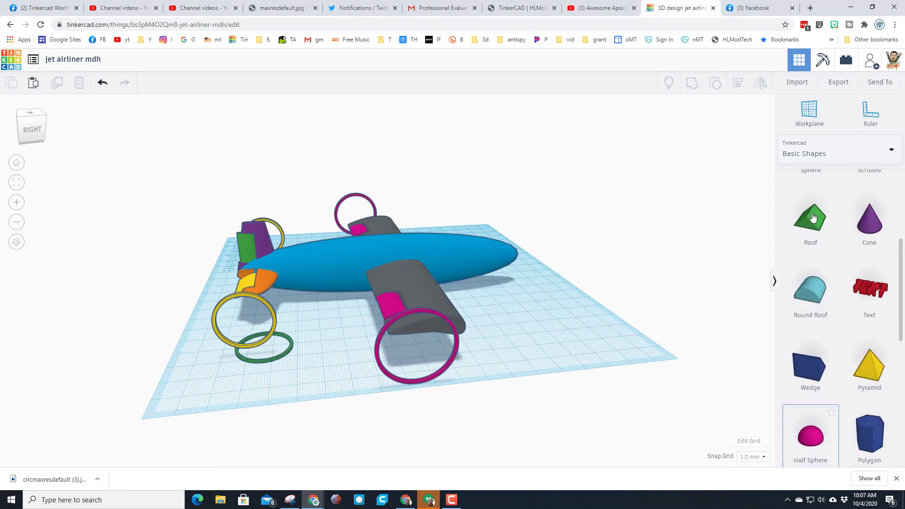
left_click_drag(797, 228, 321, 330)
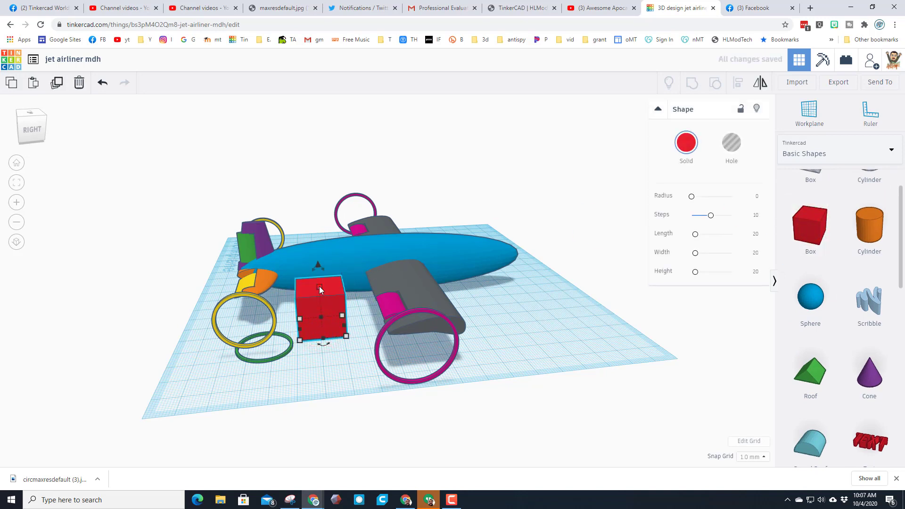
left_click_drag(319, 287, 310, 250)
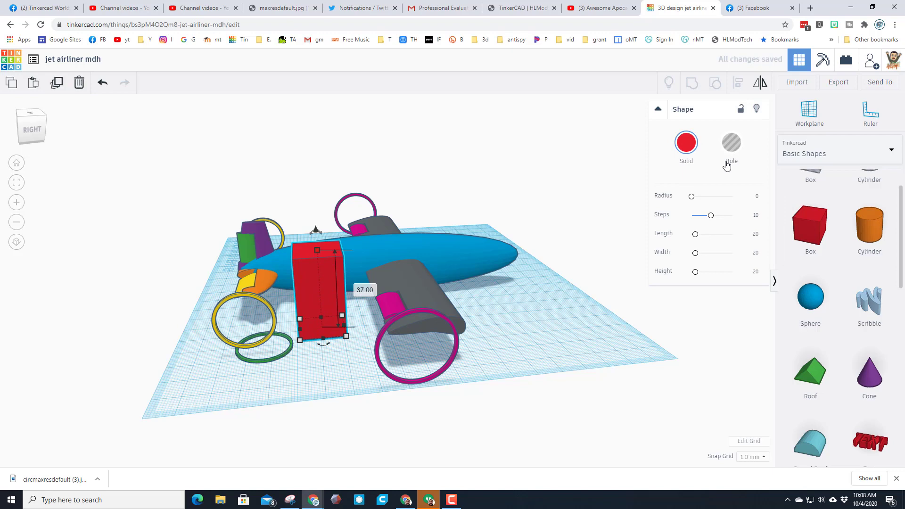
left_click(790, 110)
left_click(318, 287)
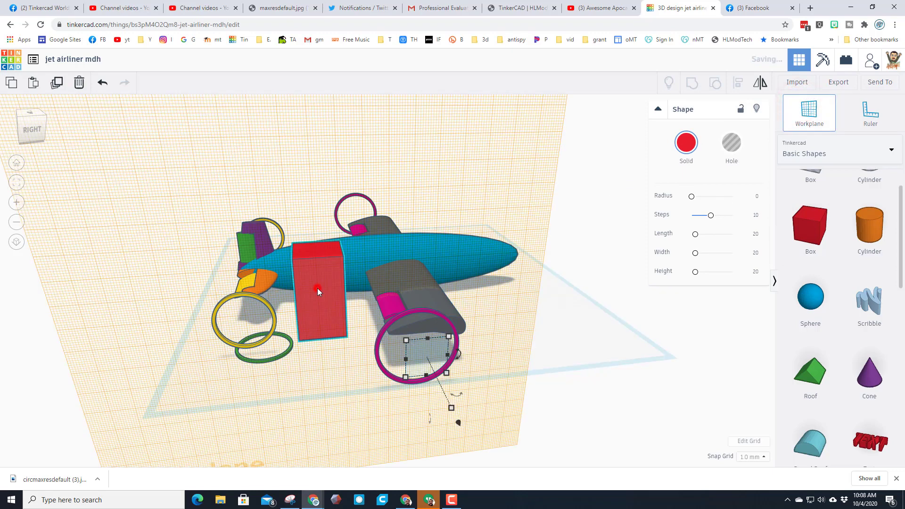
scroll(833, 211, "up", 2)
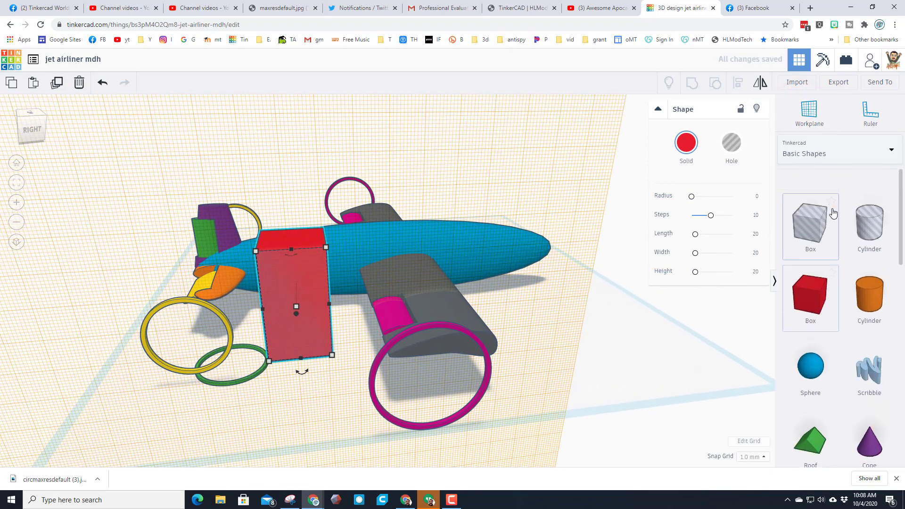
Place a cylinder hole on the box's side face, shrink it uniformly, and stretch it to 39 mm long.
left_click_drag(868, 205, 301, 283)
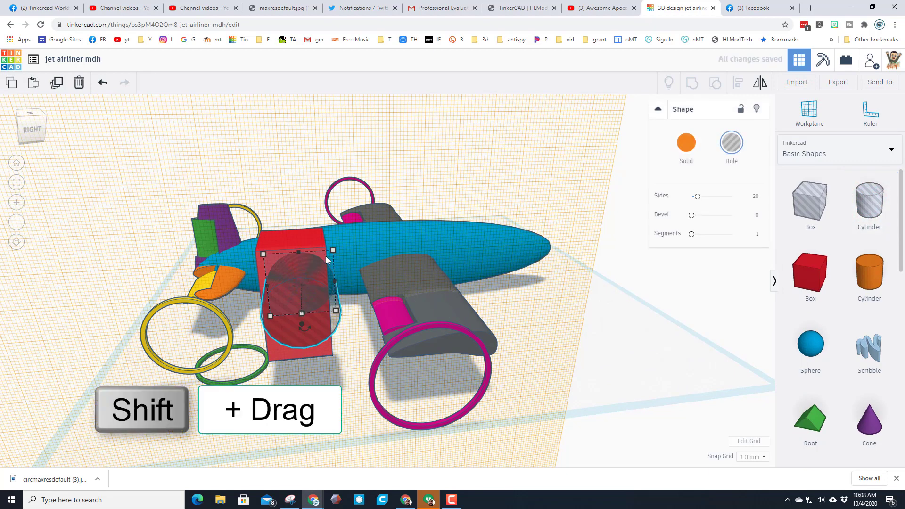
left_click_drag(332, 251, 301, 283, "shift")
left_click(280, 215)
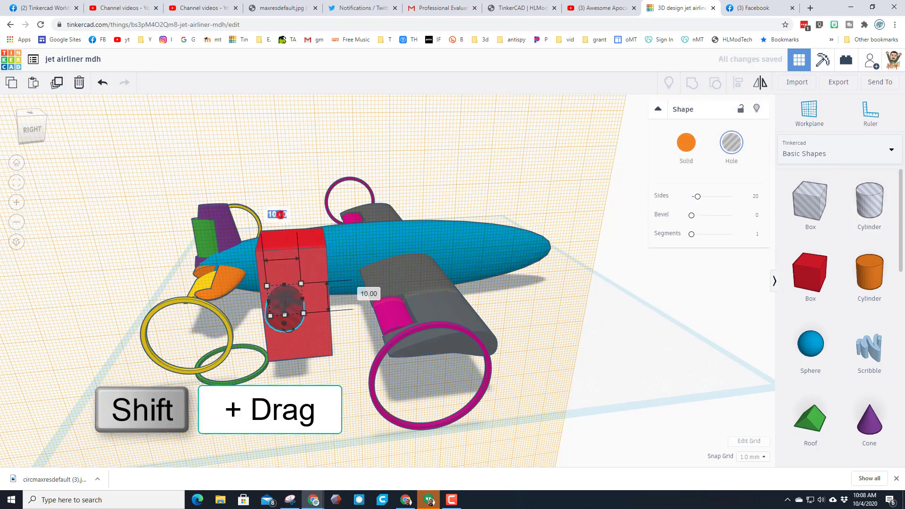
key("ctrl+z")
right_click_drag(282, 216, 425, 362)
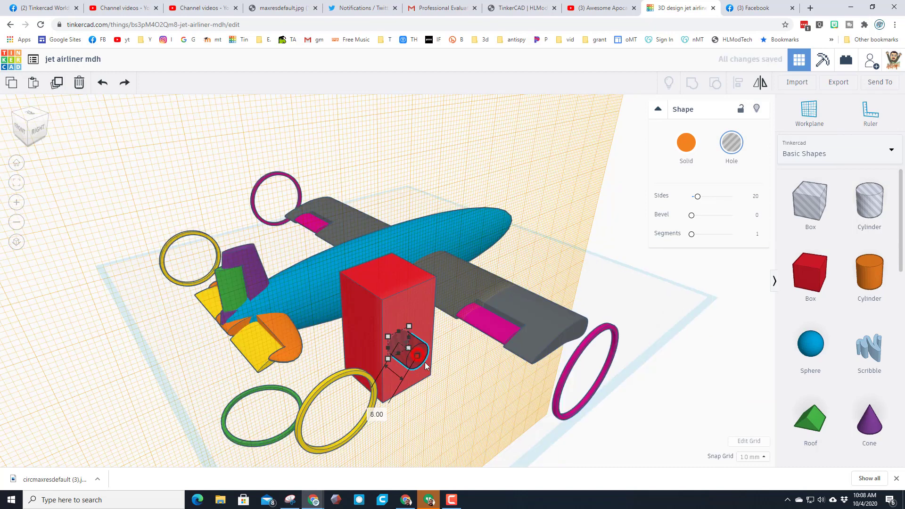
left_click_drag(425, 362, 507, 423)
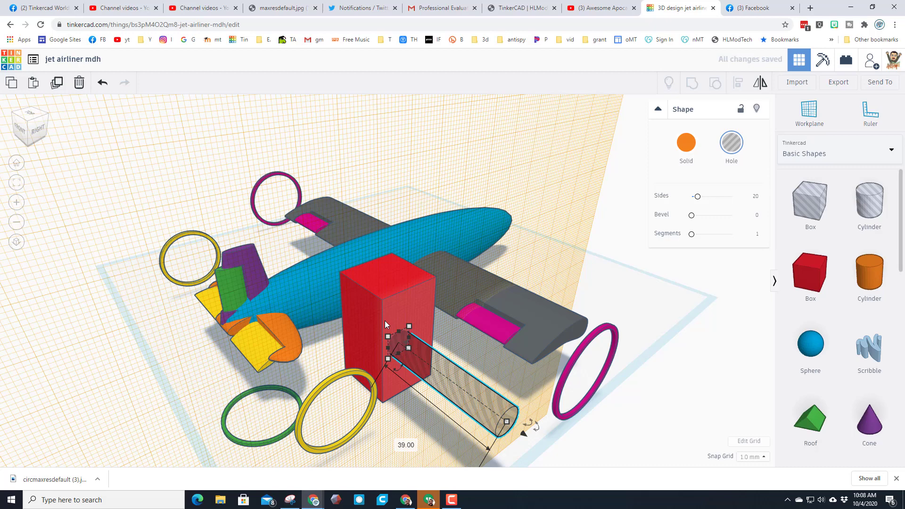
Delete the red helper box, keeping the sideways cylinder hole.
left_click(441, 340)
left_click(416, 315)
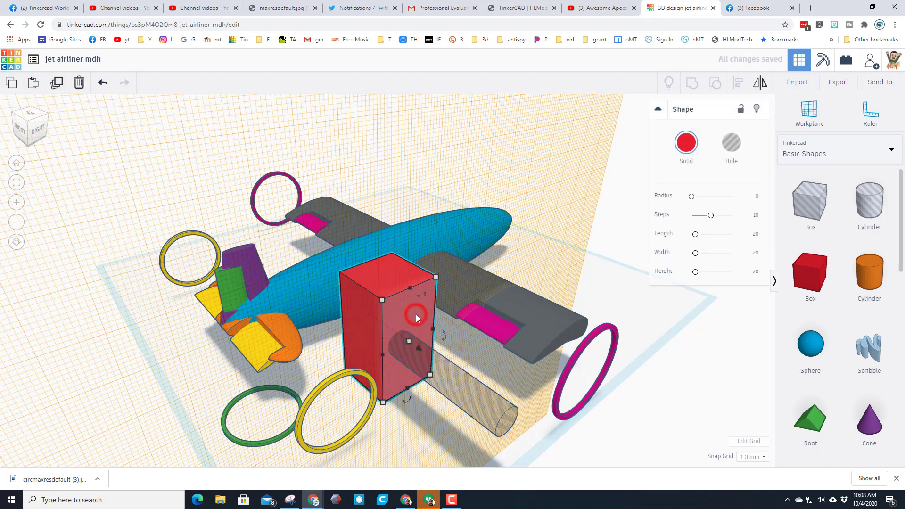
key("Delete")
Move the cylinder hole crosswise through the rear part of the blue fuselage.
left_click(484, 409)
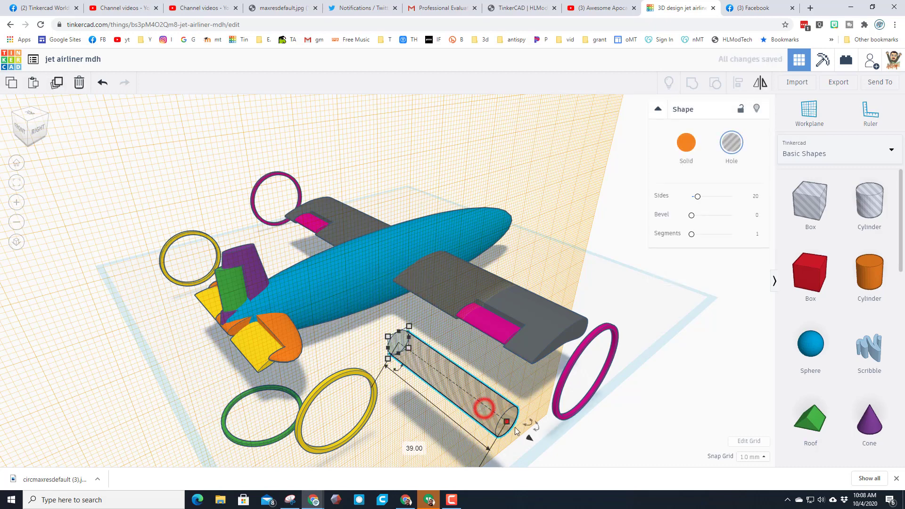
left_click_drag(504, 411, 369, 306)
left_click(454, 375)
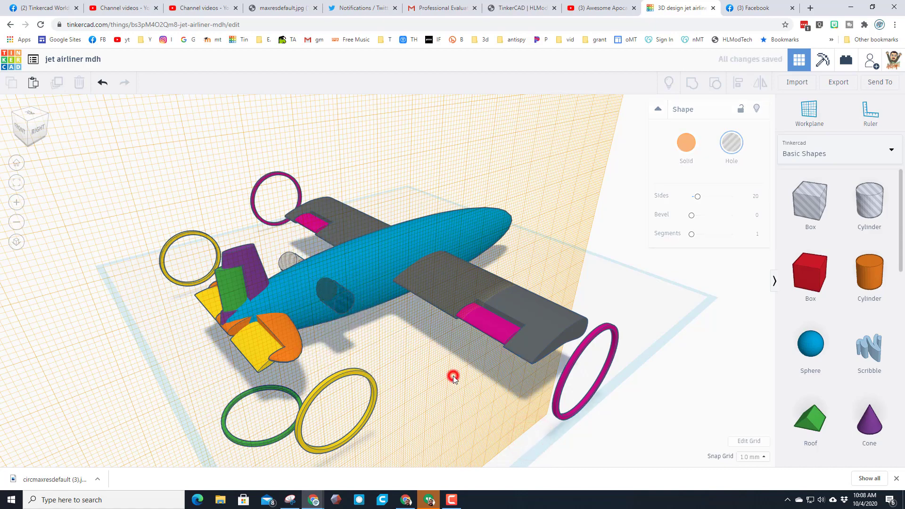
Hide the gray wings and return the workplane to the default ground plane.
left_click(433, 279)
left_click(756, 108)
right_click_drag(360, 335, 442, 396)
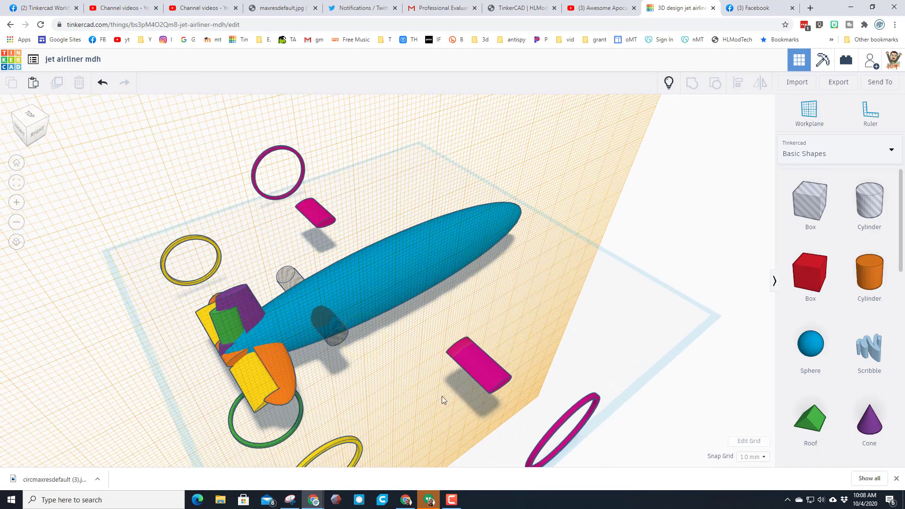
left_click(809, 111)
left_click(409, 383)
Raise the cylinder hole slightly within the fuselage, checking its height from the side.
left_click(340, 340)
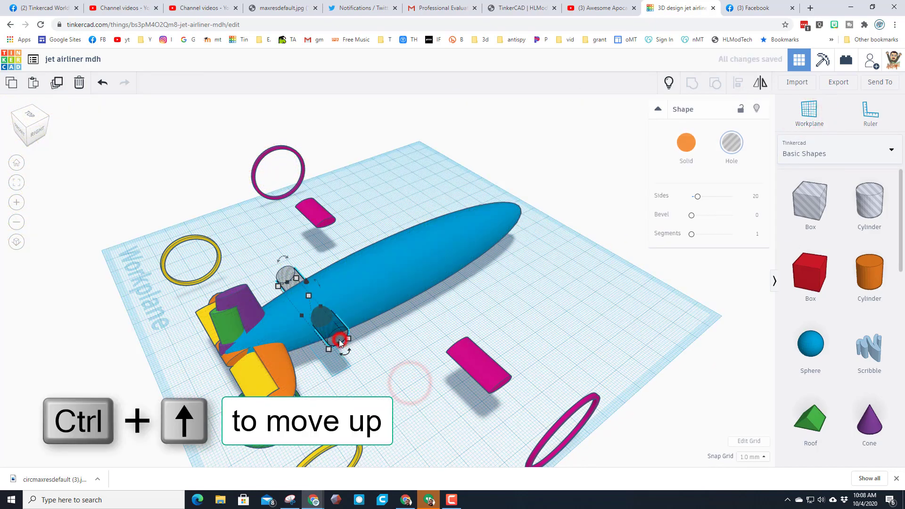
right_click_drag(409, 369, 312, 310)
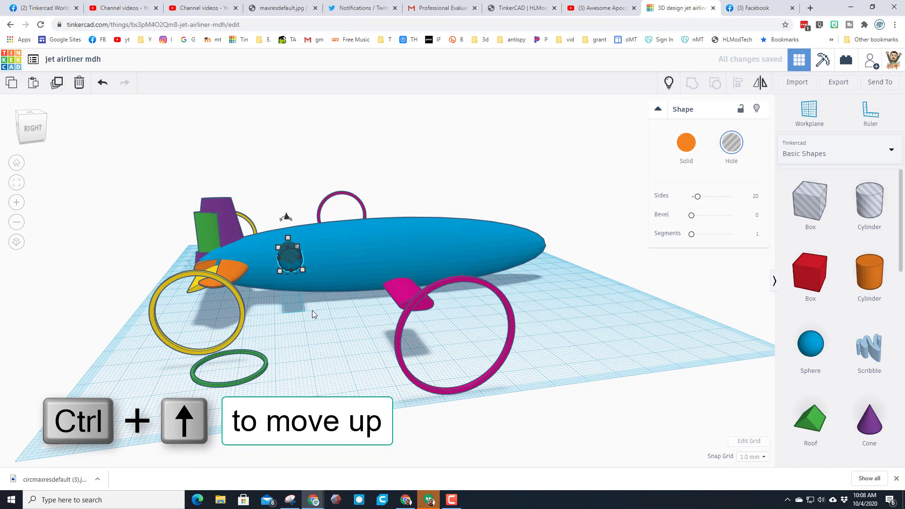
key("ctrl+Up")
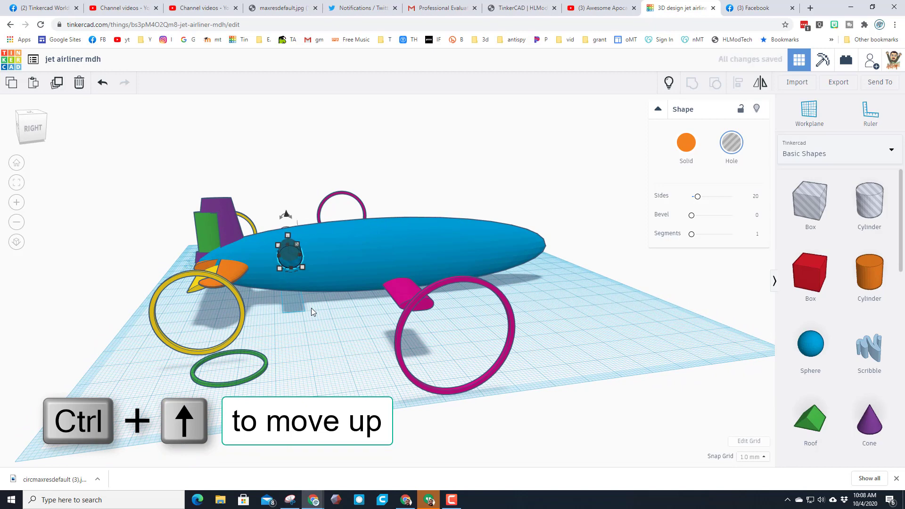
Duplicate the cylinder hole, offset the copy toward the nose, and repeat the duplication for a row of six window holes.
key("ctrl+d")
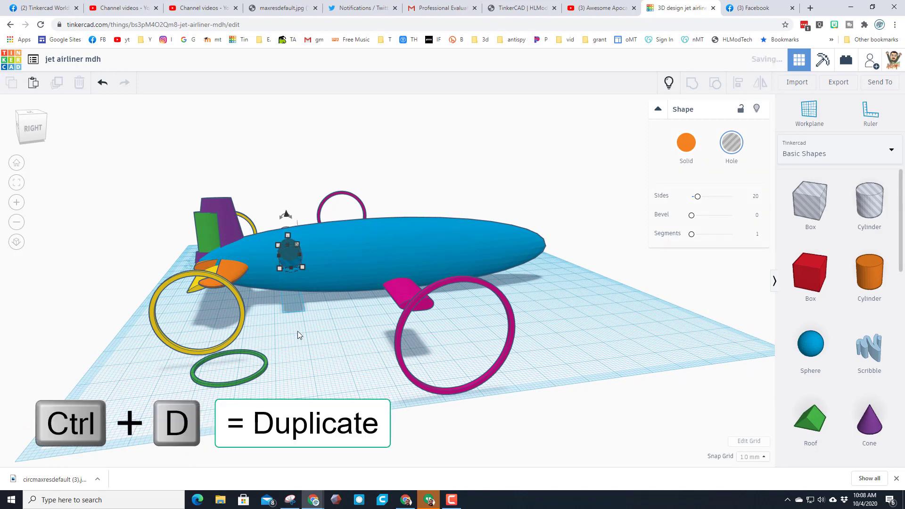
key("Right")
key("Right")
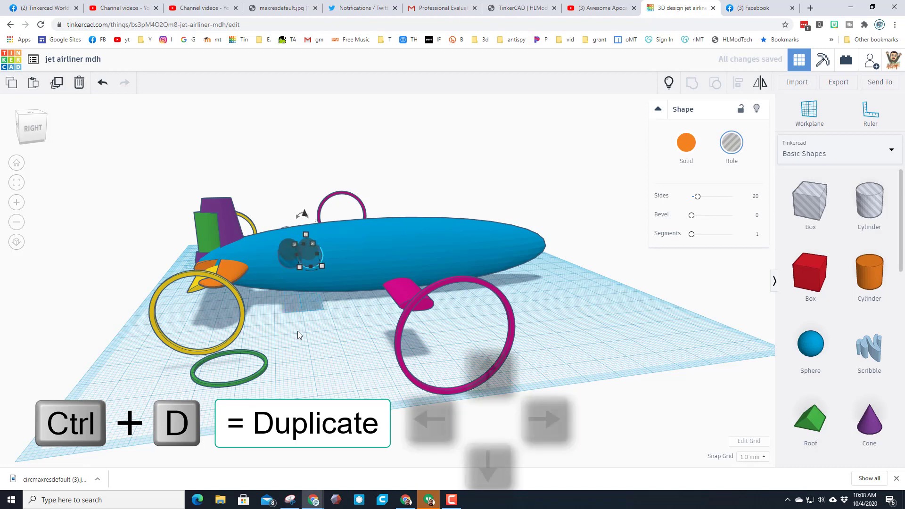
key("Right")
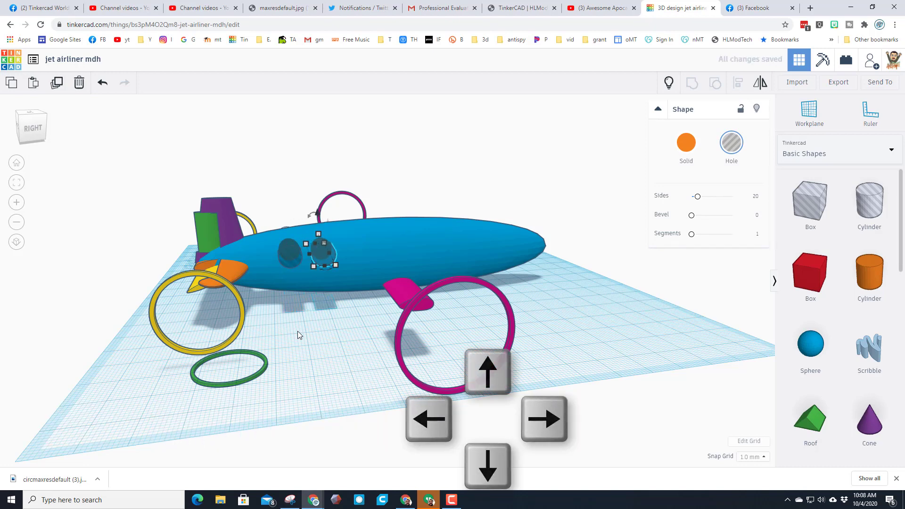
key("ctrl+d")
key("ctrl+d")
key("ctrl+d")
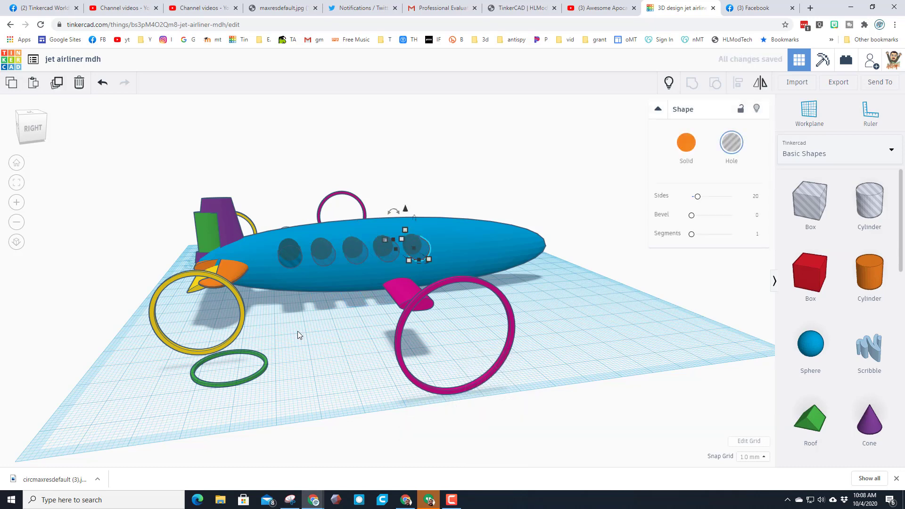
key("ctrl+d")
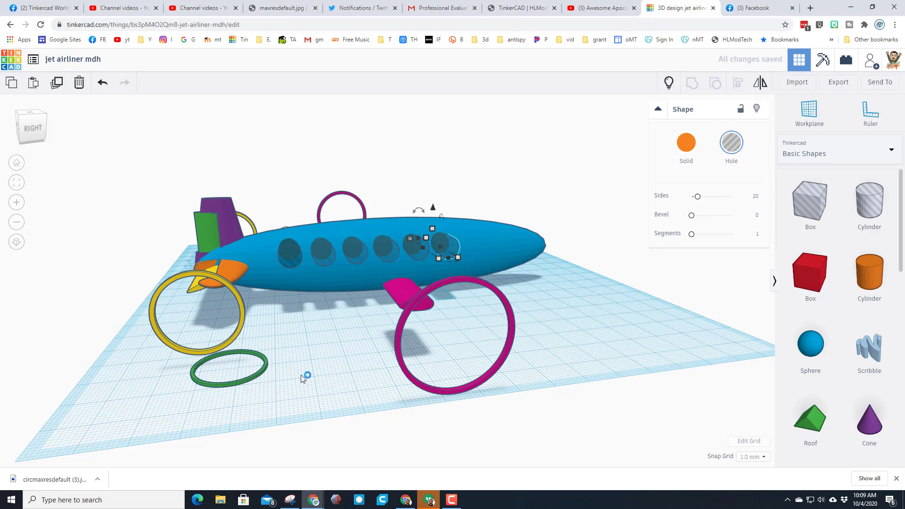
Group the blue fuselage with the six cylinder holes to cut the row of round windows through it.
right_click_drag(307, 375, 423, 329)
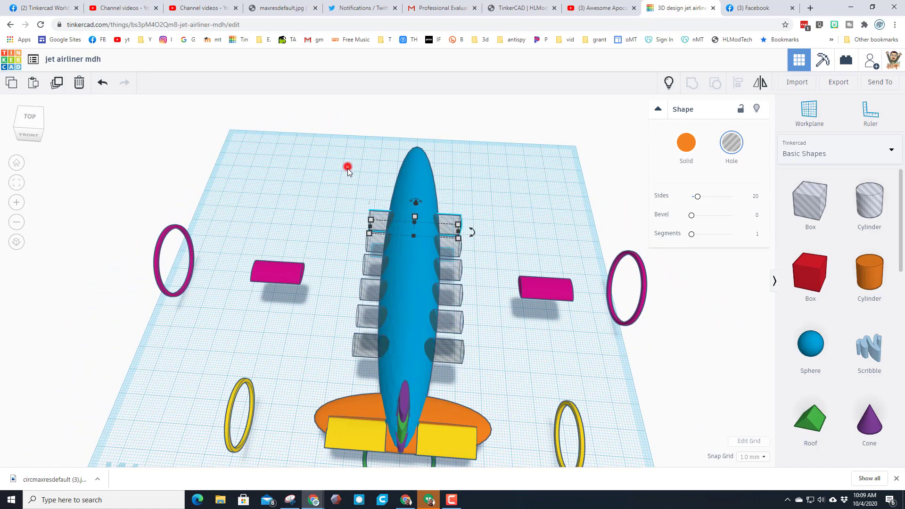
left_click_drag(348, 168, 472, 361)
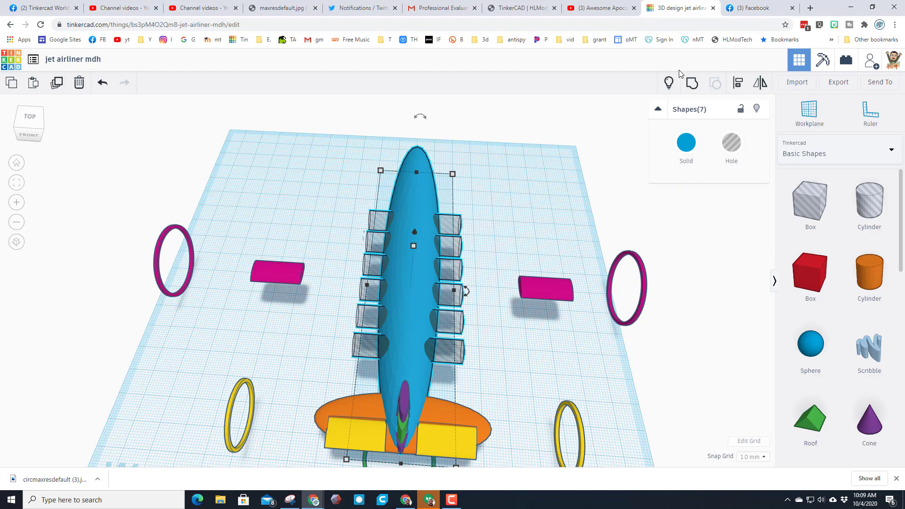
left_click(682, 86)
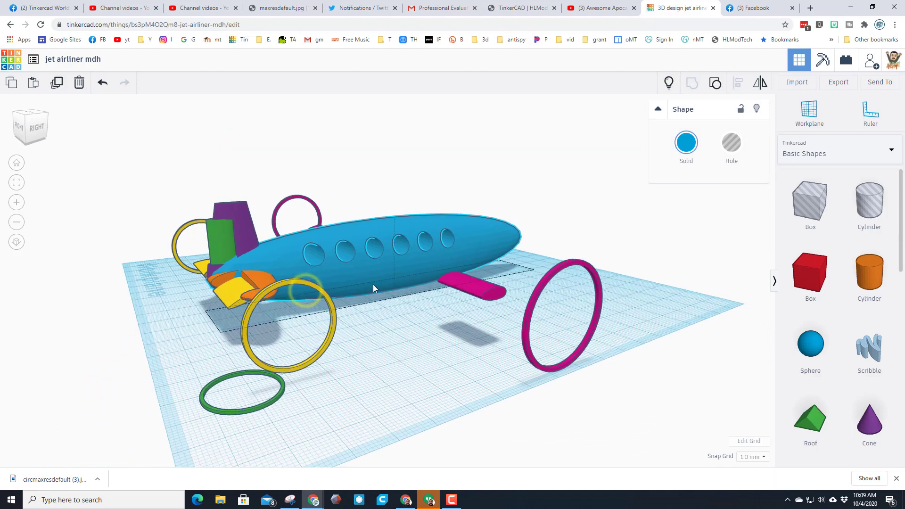
right_click_drag(374, 287, 323, 267)
scroll(397, 300, "up", 3)
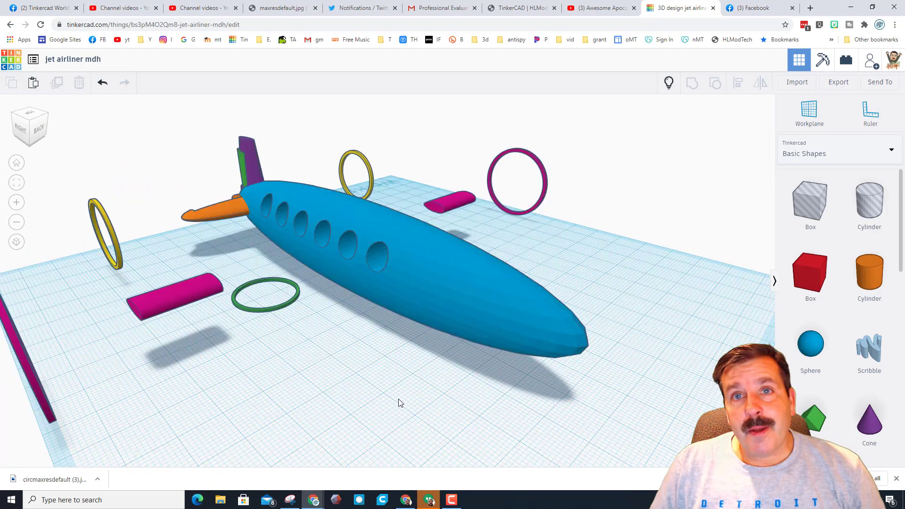
Show the hidden gray wings again and hide the blue fuselage.
right_click_drag(398, 402, 505, 205)
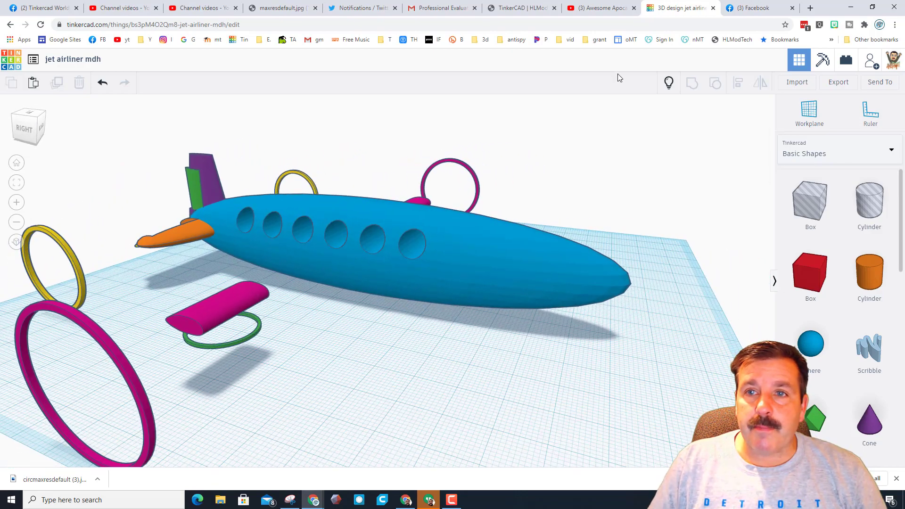
left_click(669, 82)
left_click(535, 258)
right_click_drag(535, 258, 570, 299)
left_click(557, 298)
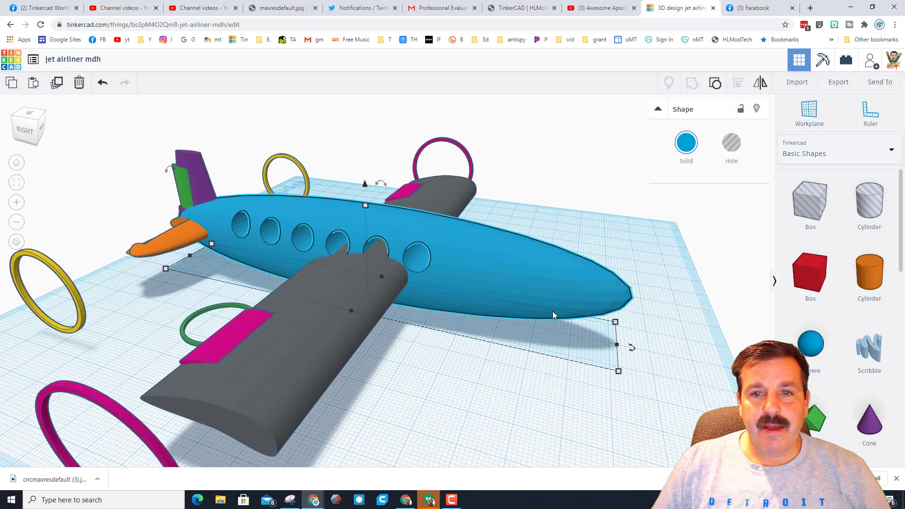
left_click(751, 116)
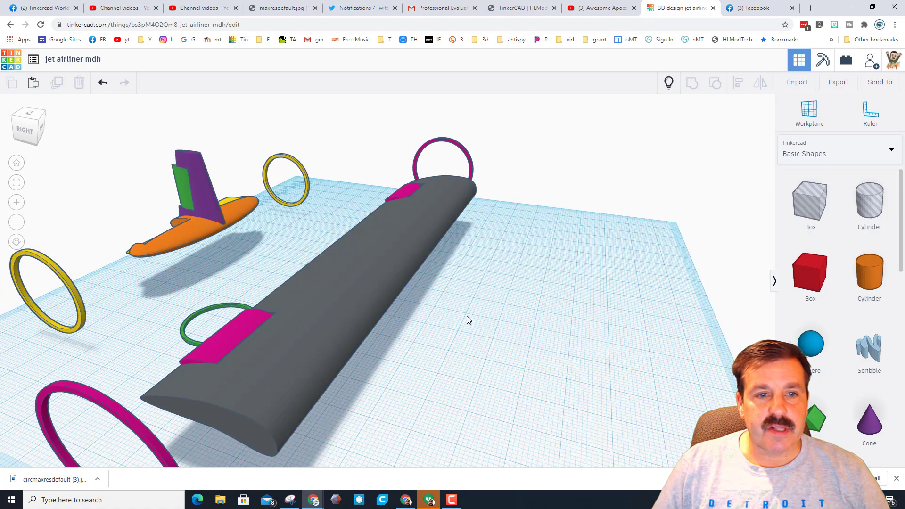
Select the gray wings together with their magenta flaps and rings, and lower them by a few nudges.
right_click_drag(467, 318, 543, 304)
left_click_drag(332, 152, 485, 384)
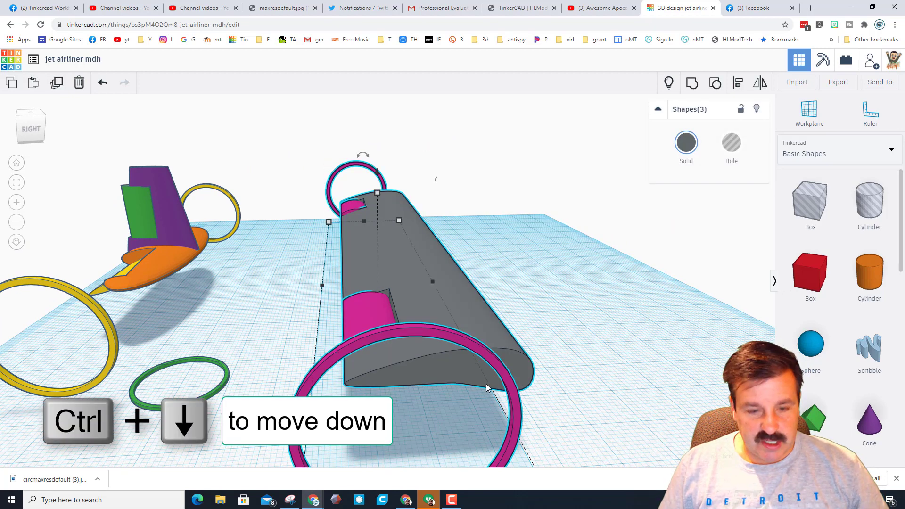
key("ctrl+Down")
key("ctrl+Down")
key("ctrl+Down")
key("ctrl+Down")
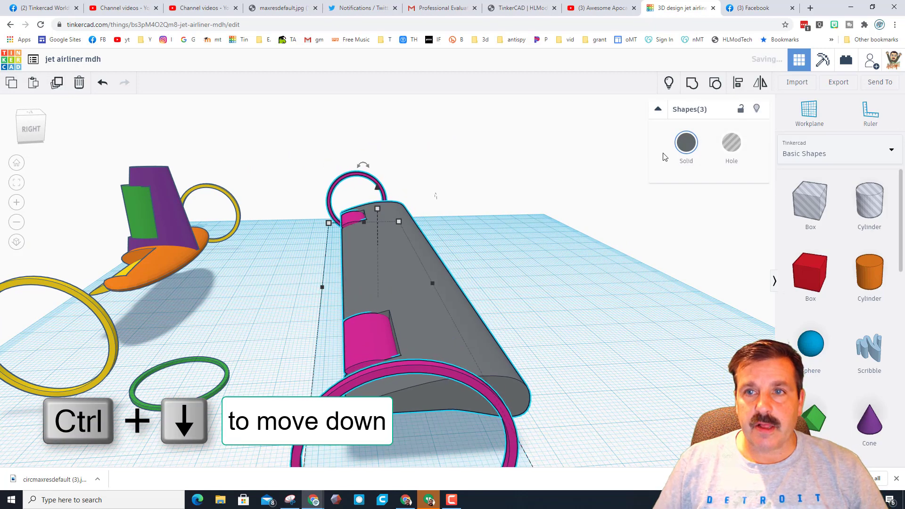
Show all parts to check the lowered wings against the fuselage windows, and hide the fuselage again.
left_click(669, 82)
right_click_drag(589, 267, 417, 245)
left_click(527, 321)
left_click(506, 253)
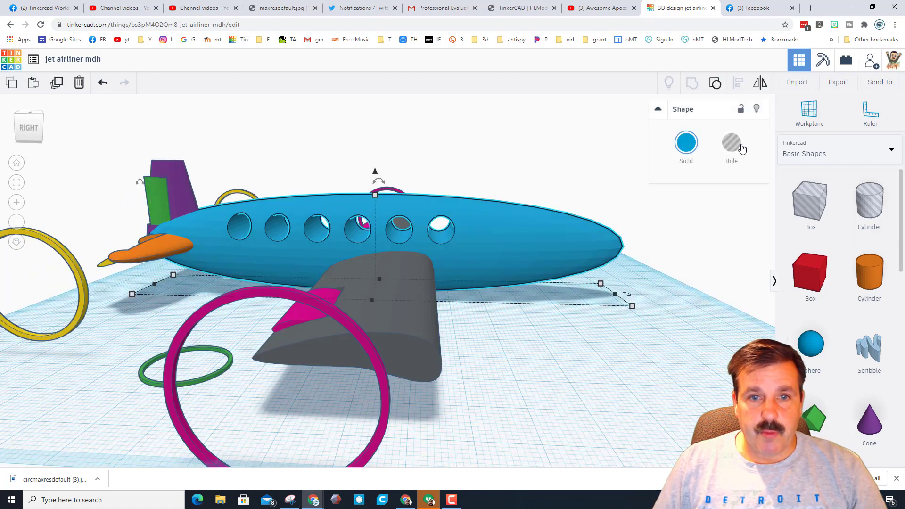
left_click(757, 108)
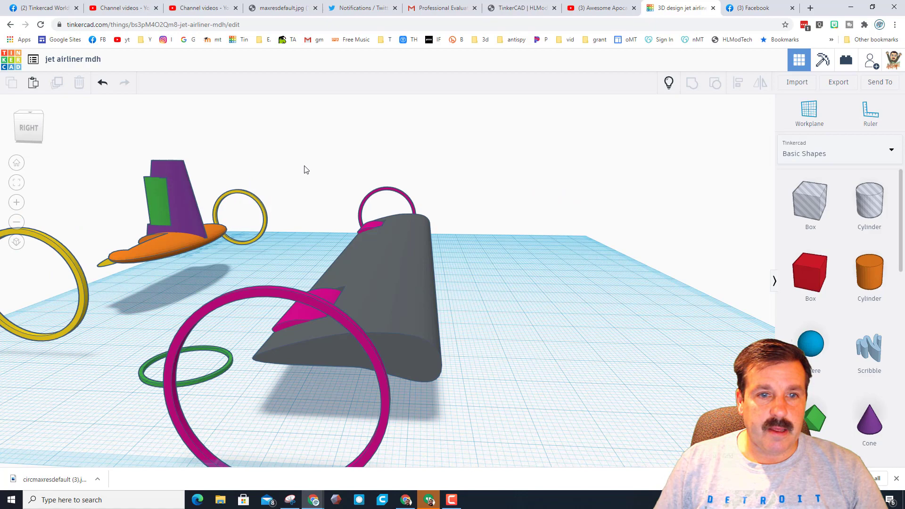
Raise the gray wings with their flaps and rings by one nudge and show the fuselage again.
left_click_drag(305, 168, 455, 367)
key("ctrl+Up")
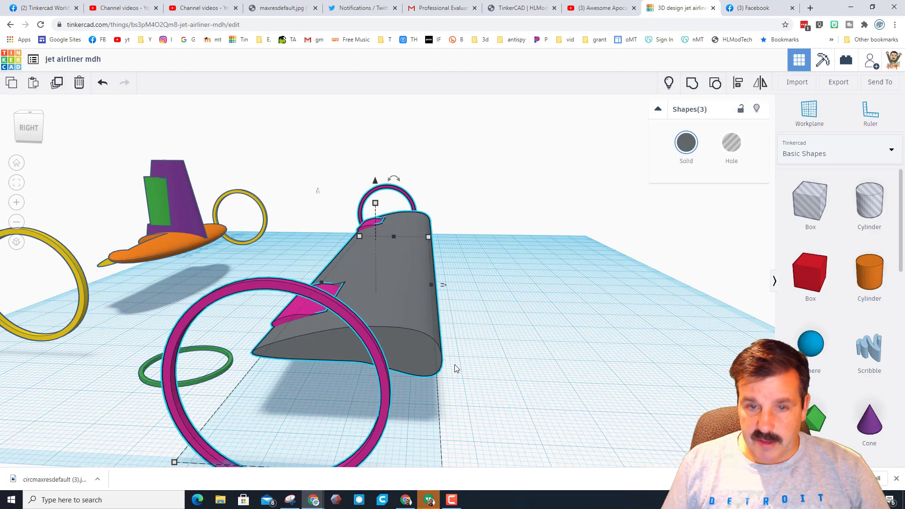
left_click(671, 87)
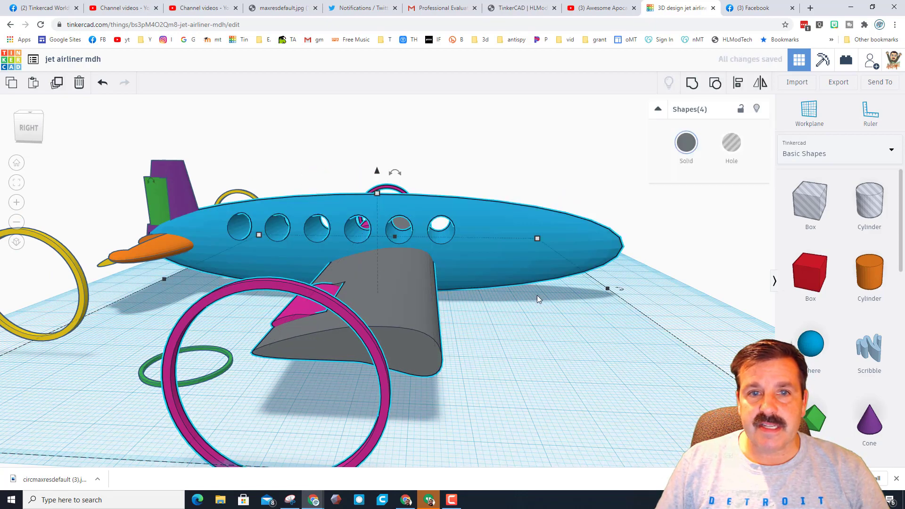
Frame the whole airliner and save a picture of the design as "jet airliner mdh.png" in Downloads.
right_click_drag(537, 295, 521, 326)
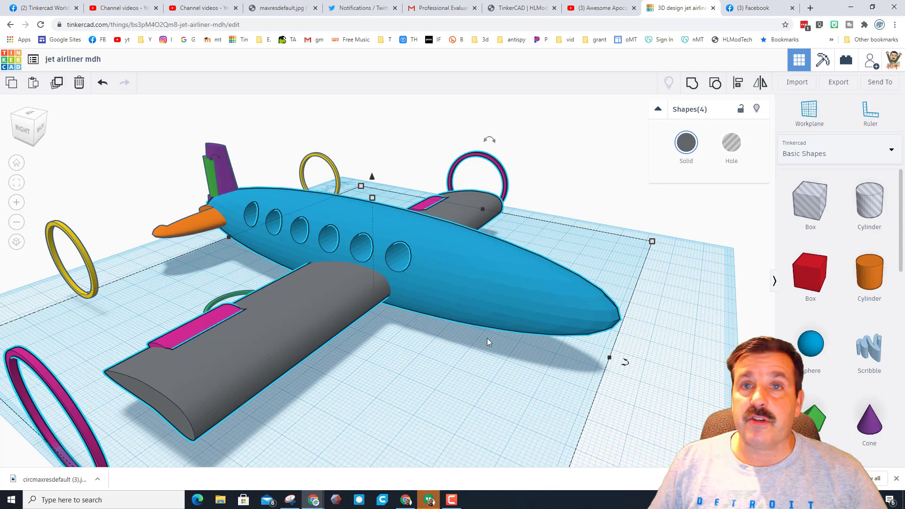
mouse_move(545, 384)
right_mouse_down()
mouse_move(474, 393)
mouse_move(548, 392)
right_mouse_up()
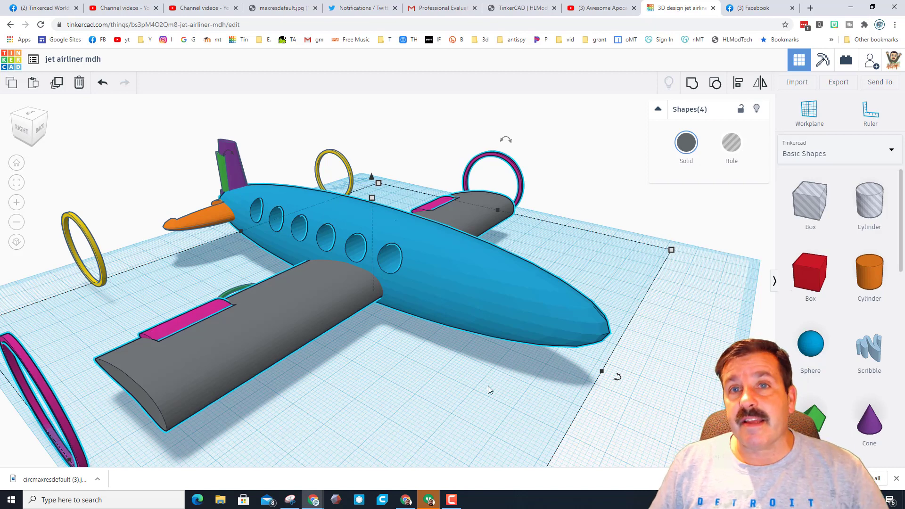
left_click(879, 82)
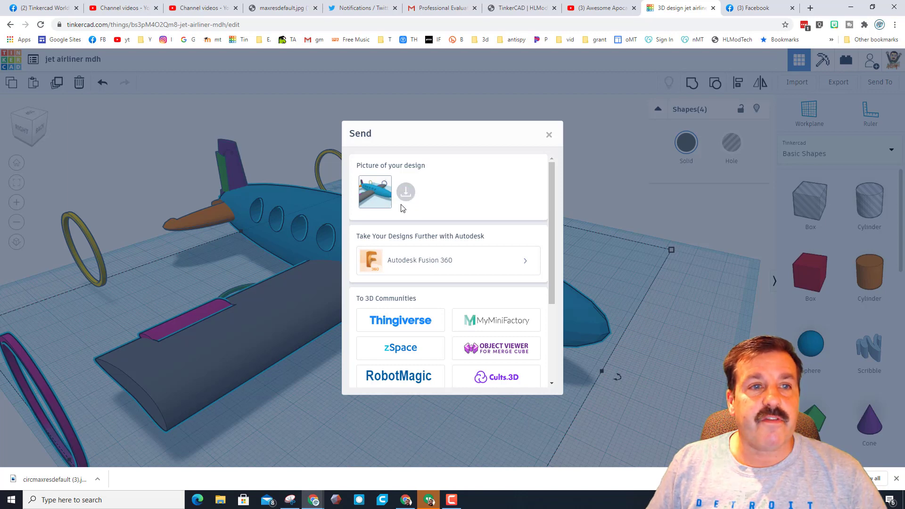
left_click(406, 193)
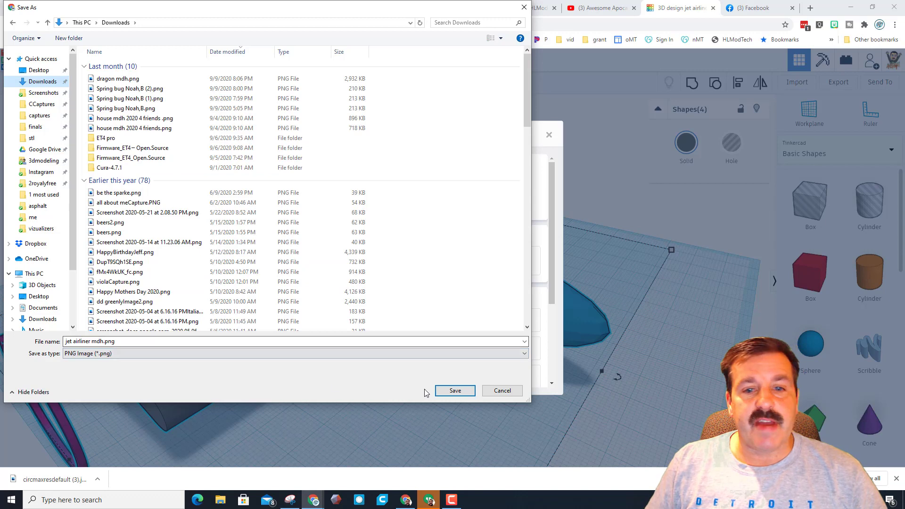
left_click(454, 391)
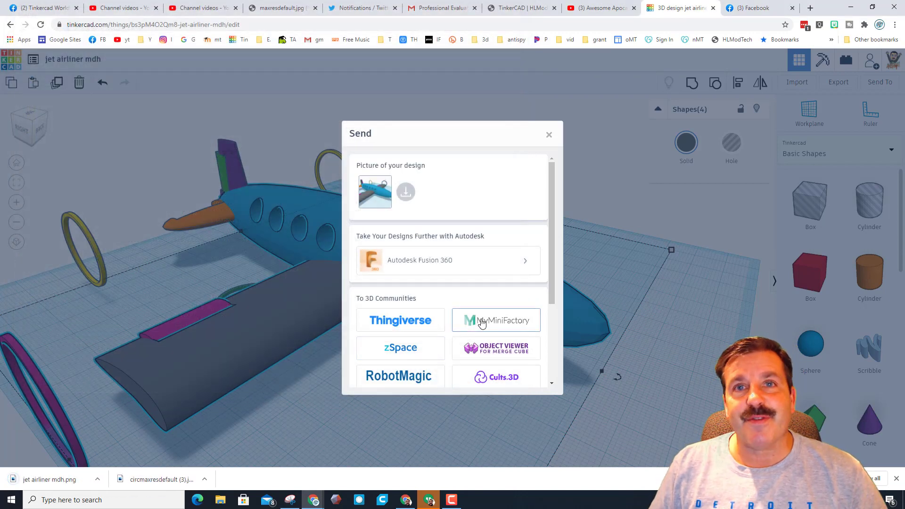
key("Escape")
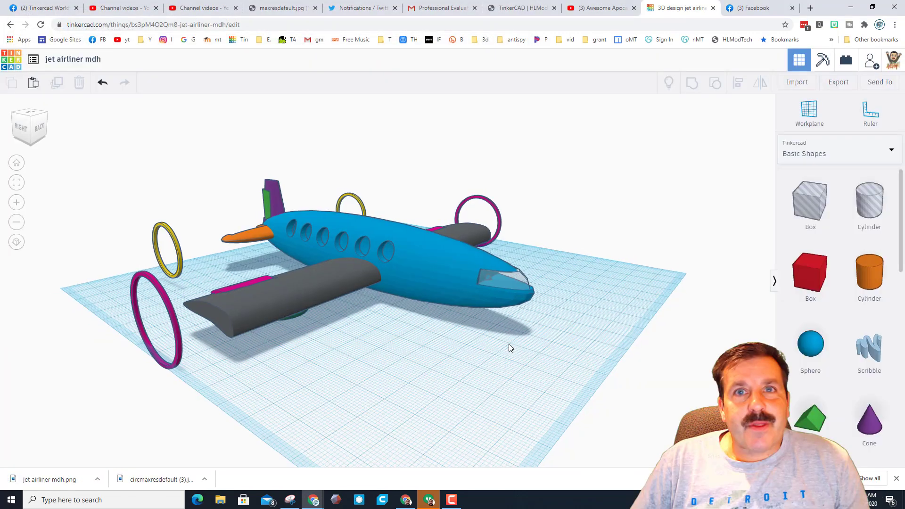
right_click_drag(508, 344, 569, 360)
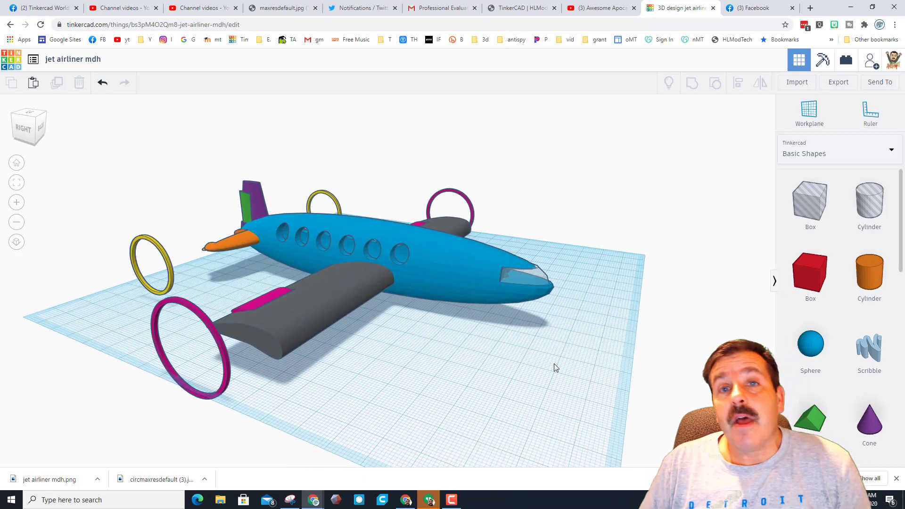